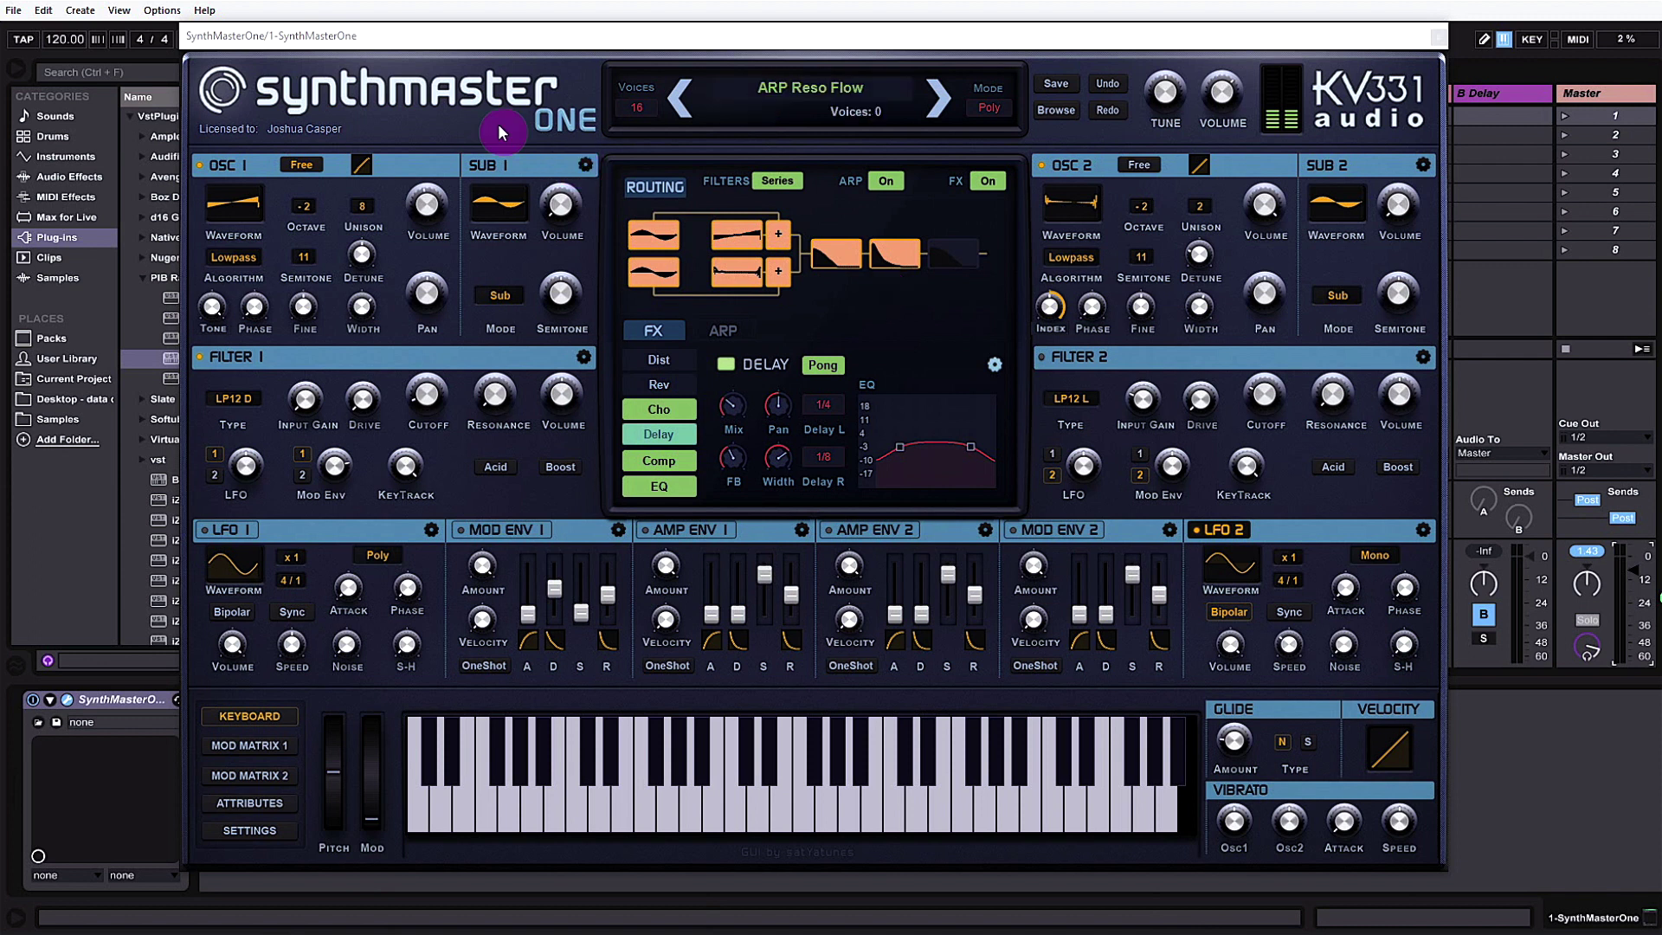
Set oscillator 1's waveform to a wavetable from the Serum_Spectral group
click(251, 206)
mouse_move(309, 354)
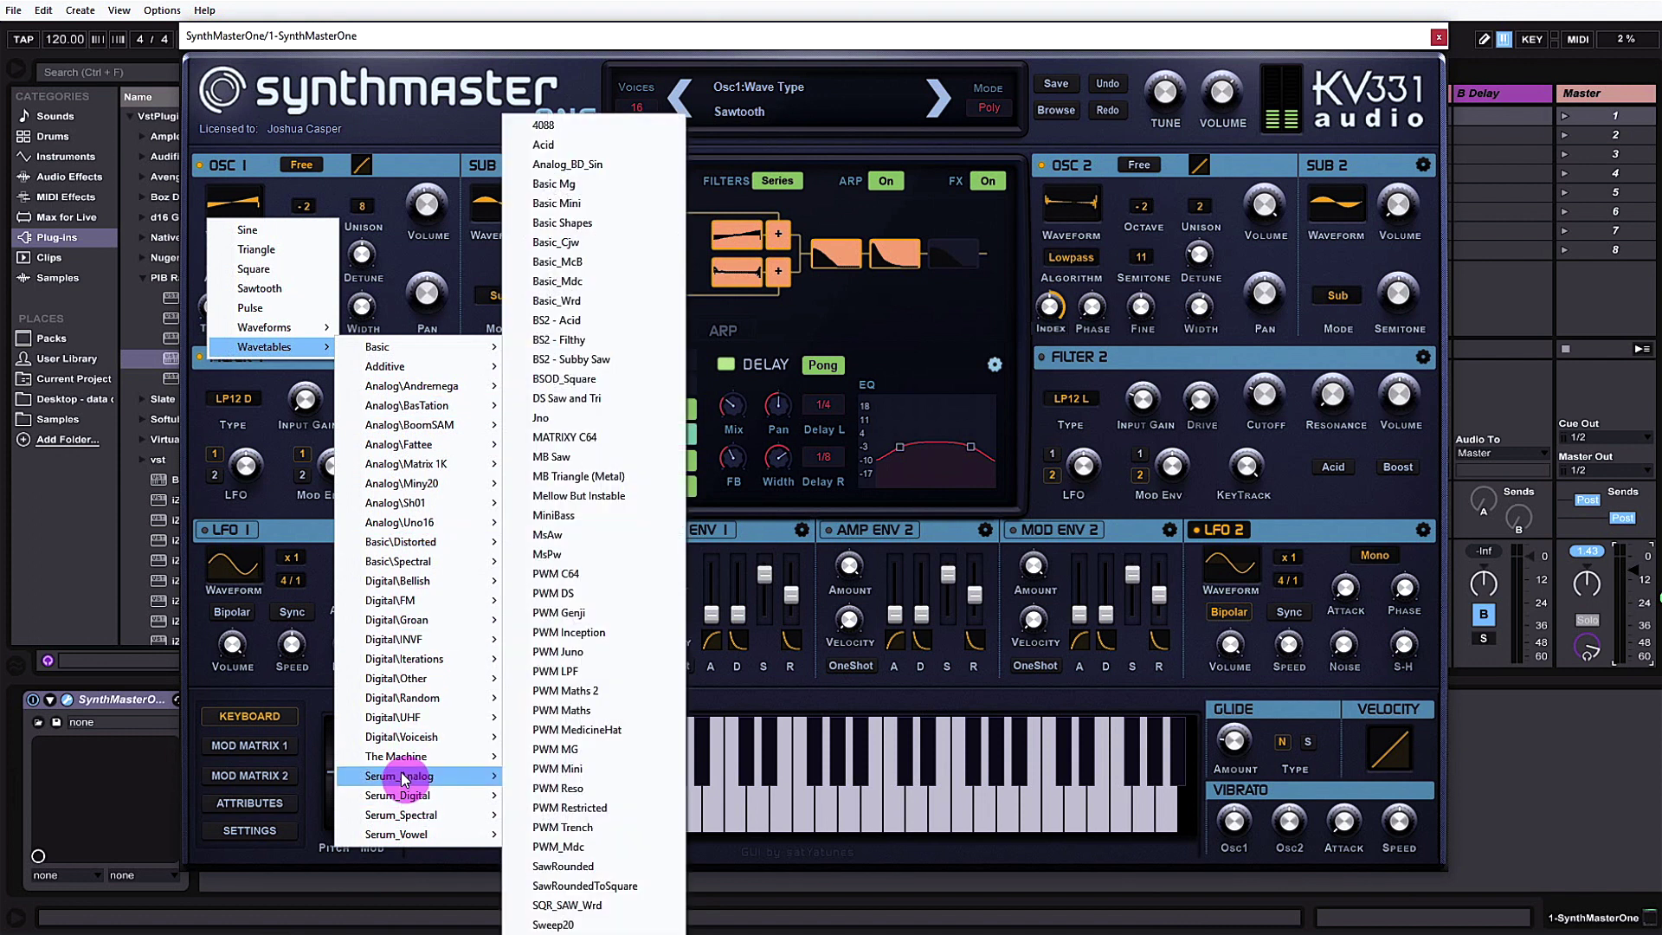
mouse_move(407, 818)
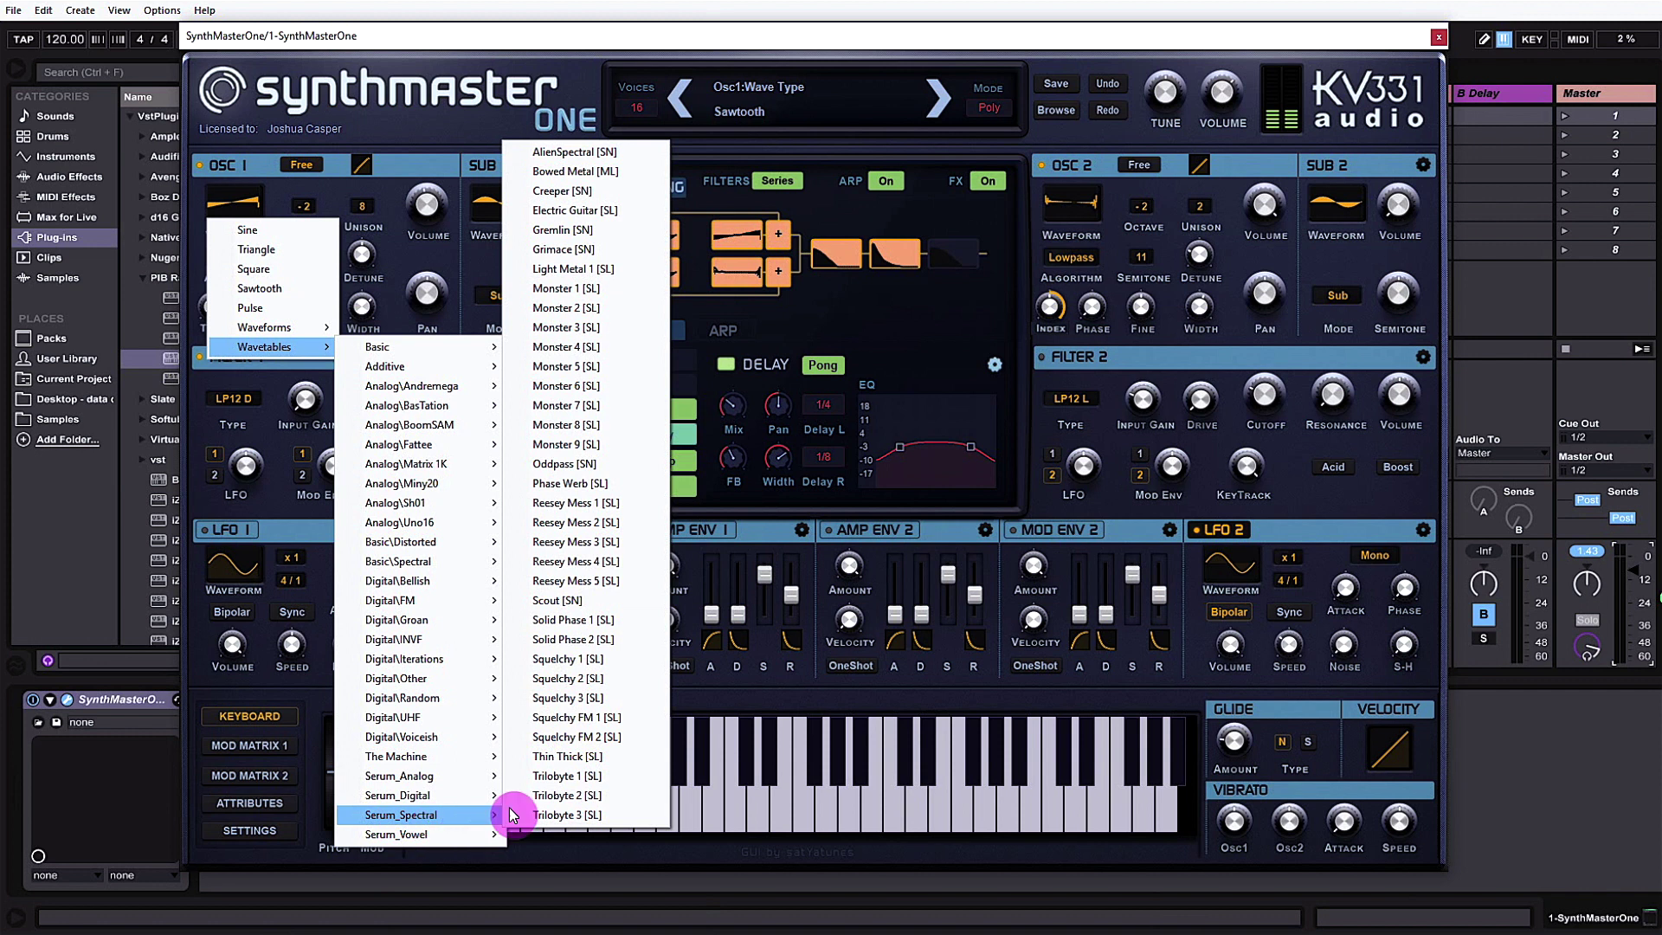
click(586, 490)
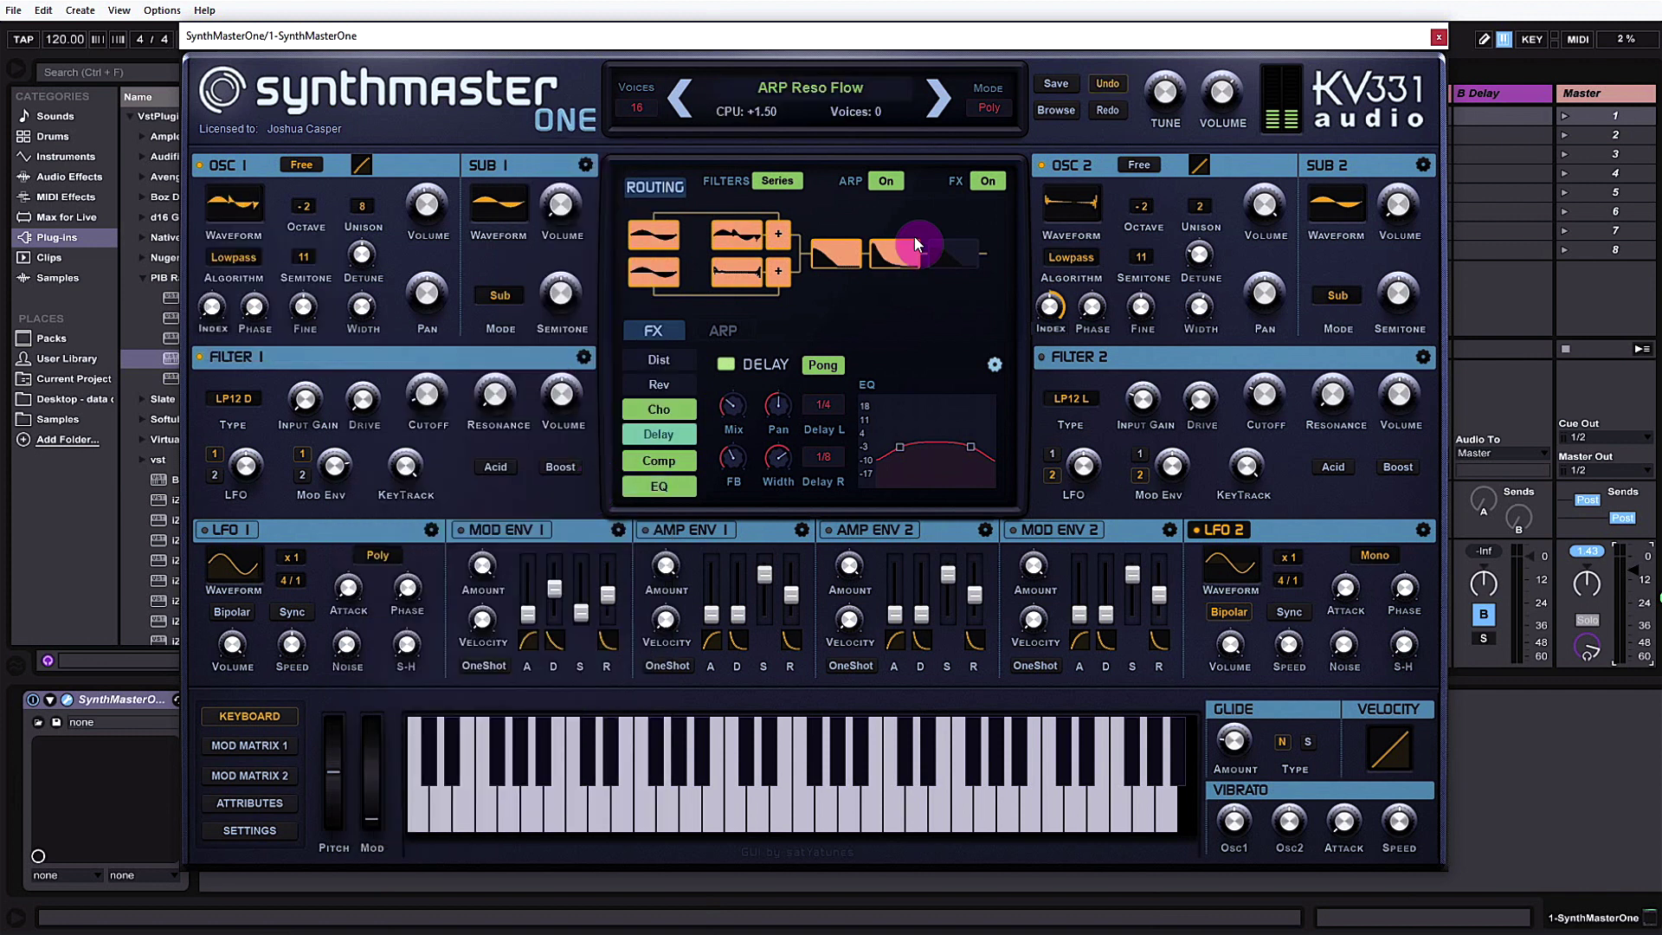
Set oscillator 2's waveform to Groan Wavetable 1 from the Digital\Groan wavetables
click(1070, 201)
mouse_move(1104, 346)
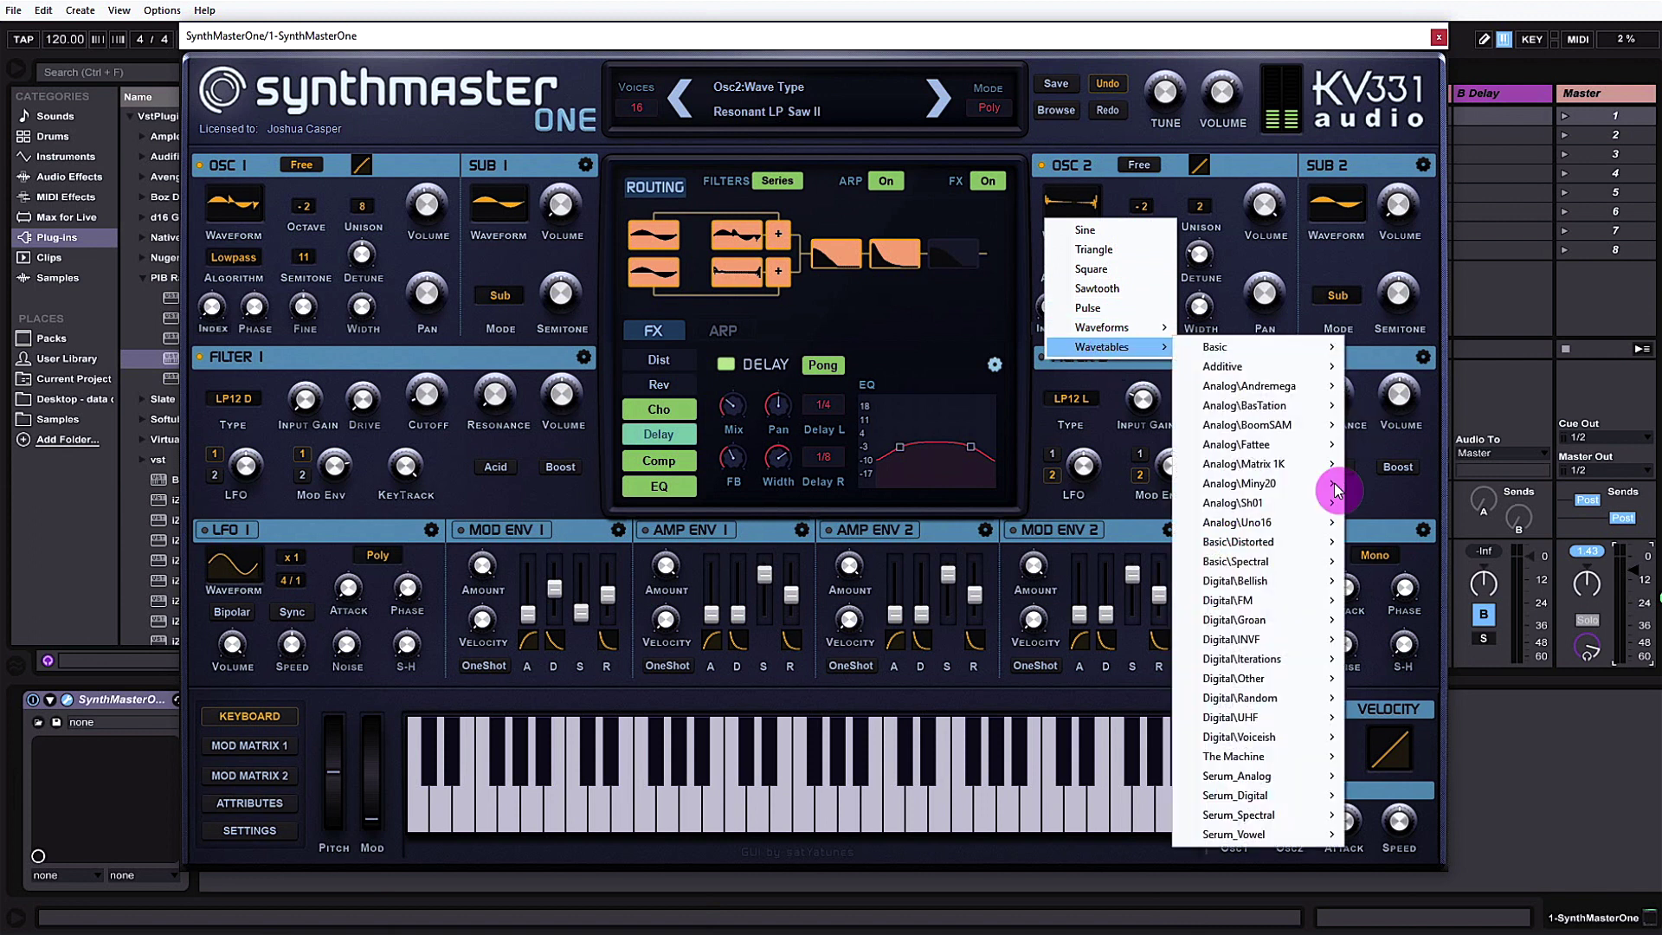
mouse_move(1253, 620)
click(1378, 616)
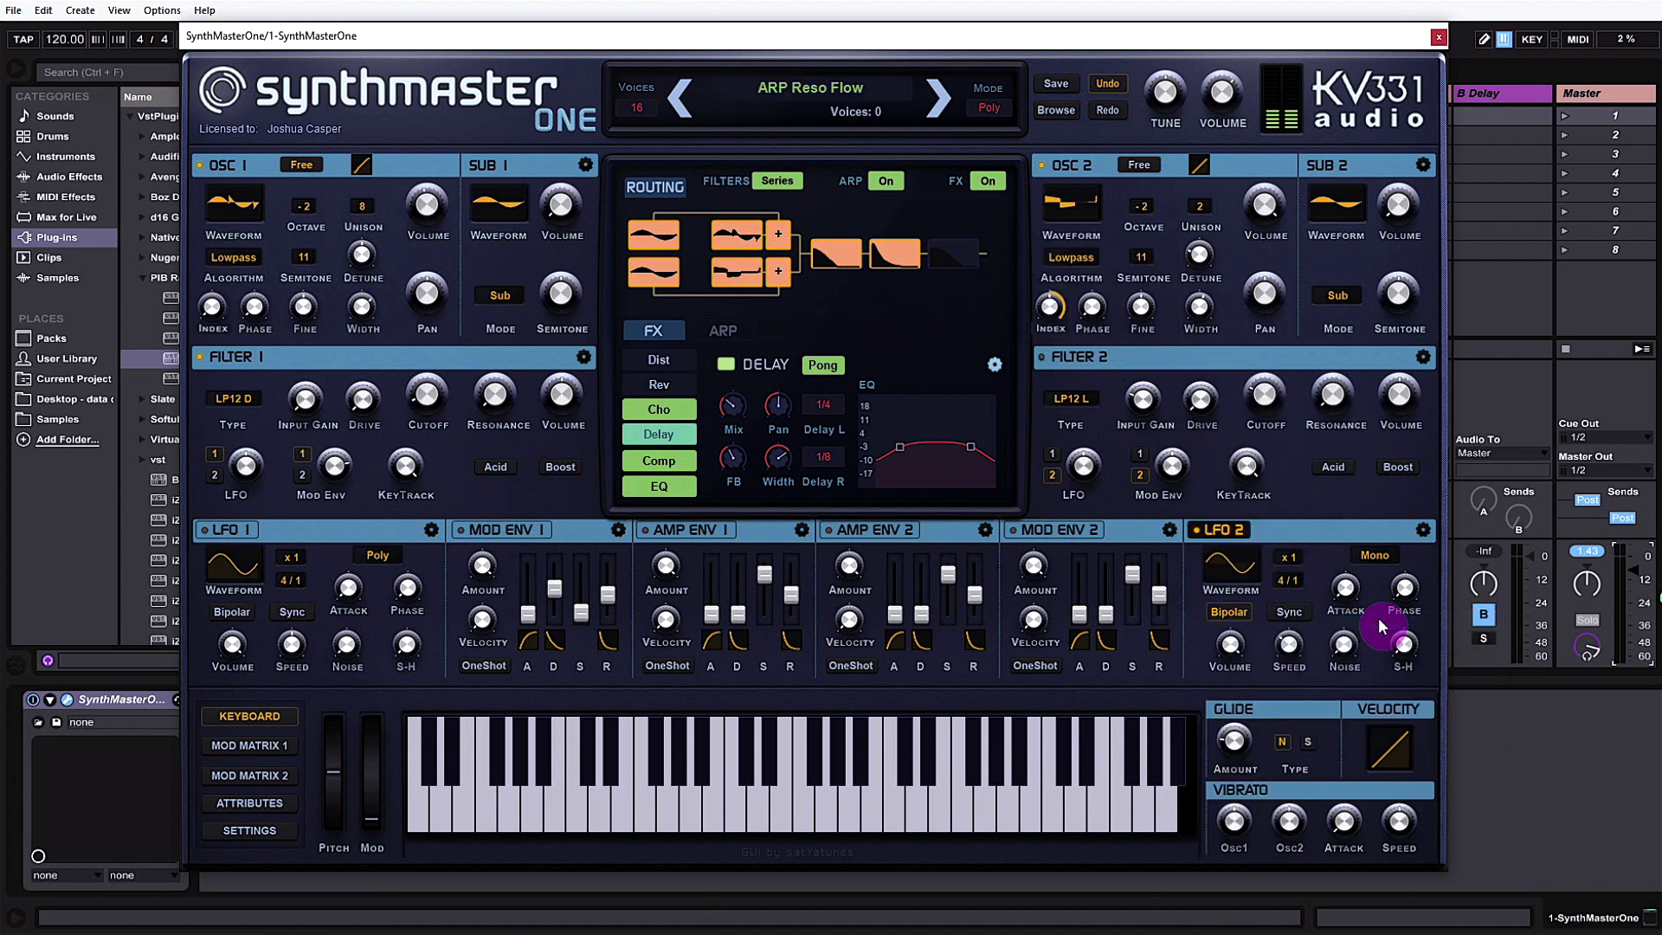
Set oscillator 2's waveform to the Razor wavetable from the Serum_Digital group
click(1077, 205)
mouse_move(1134, 344)
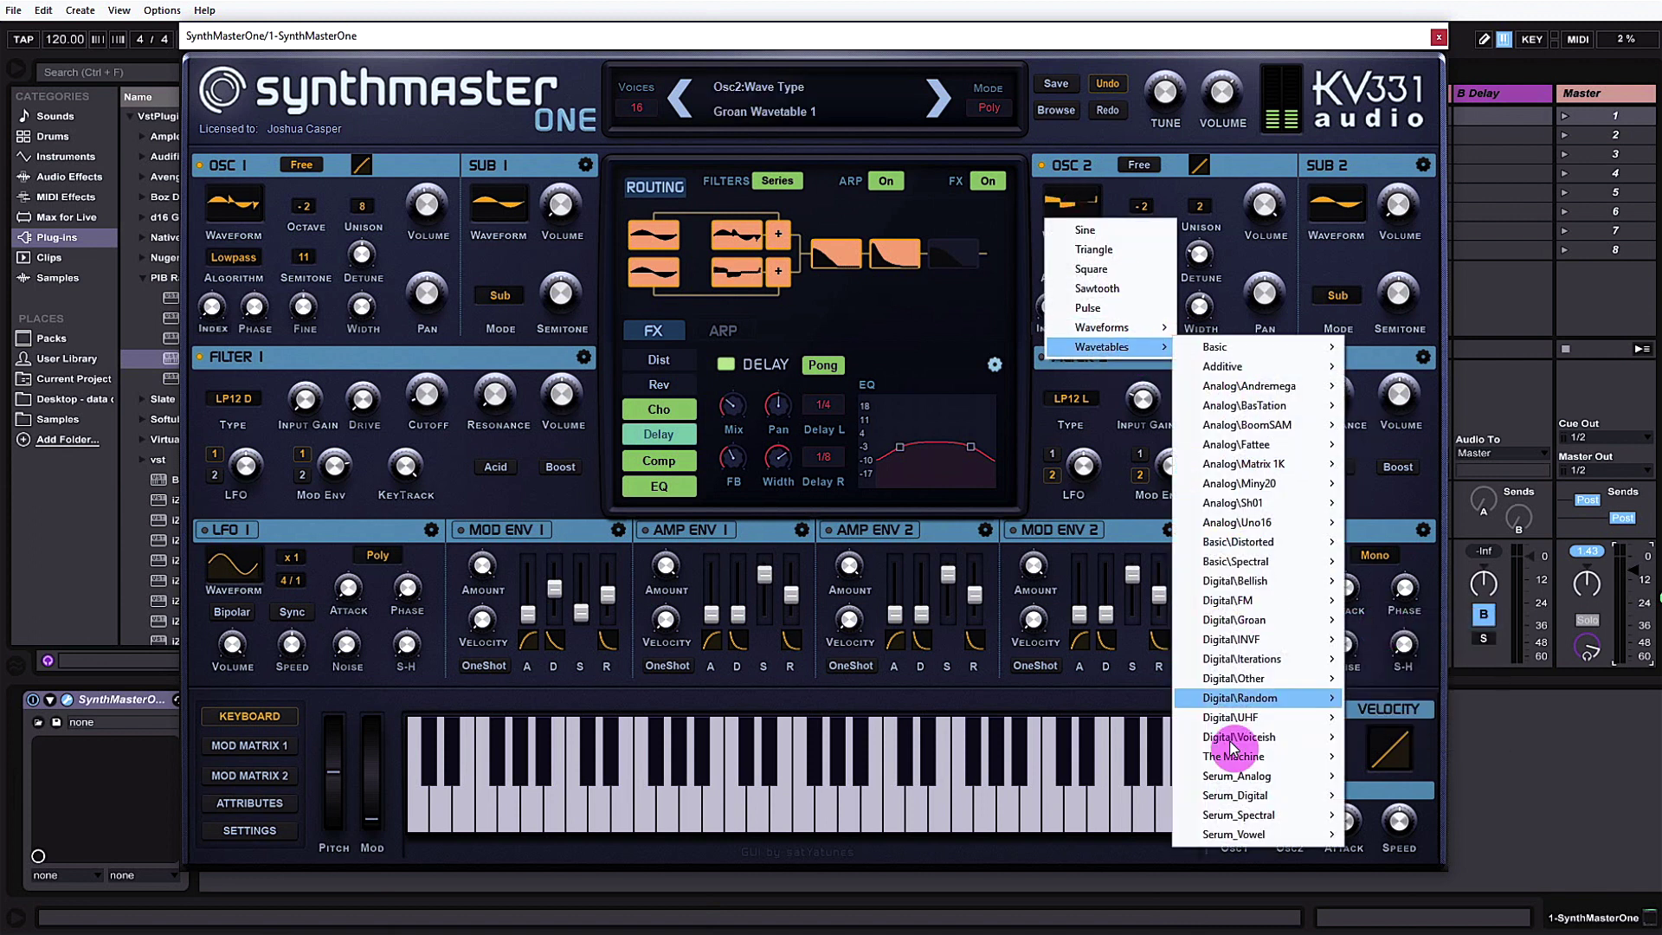
mouse_move(1263, 795)
click(1385, 792)
click(1050, 357)
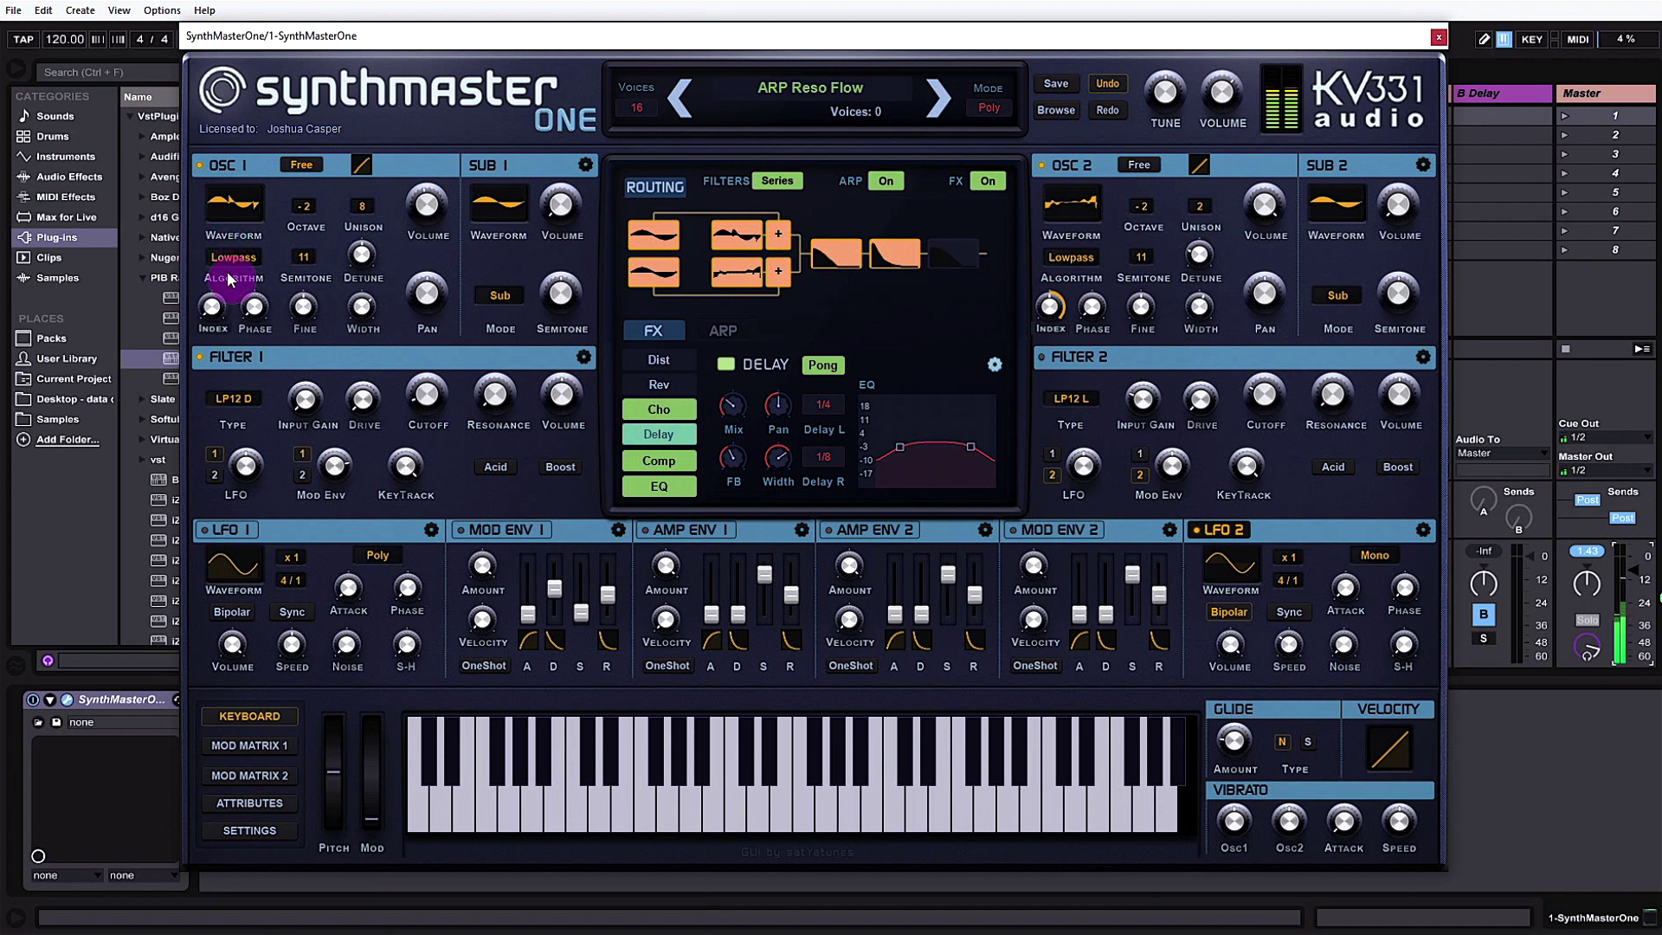
Map oscillator 1's wave index to the modulation wheel using MIDI Learn for the current preset
mouse_move(220, 310)
drag(220, 310, 206, 406)
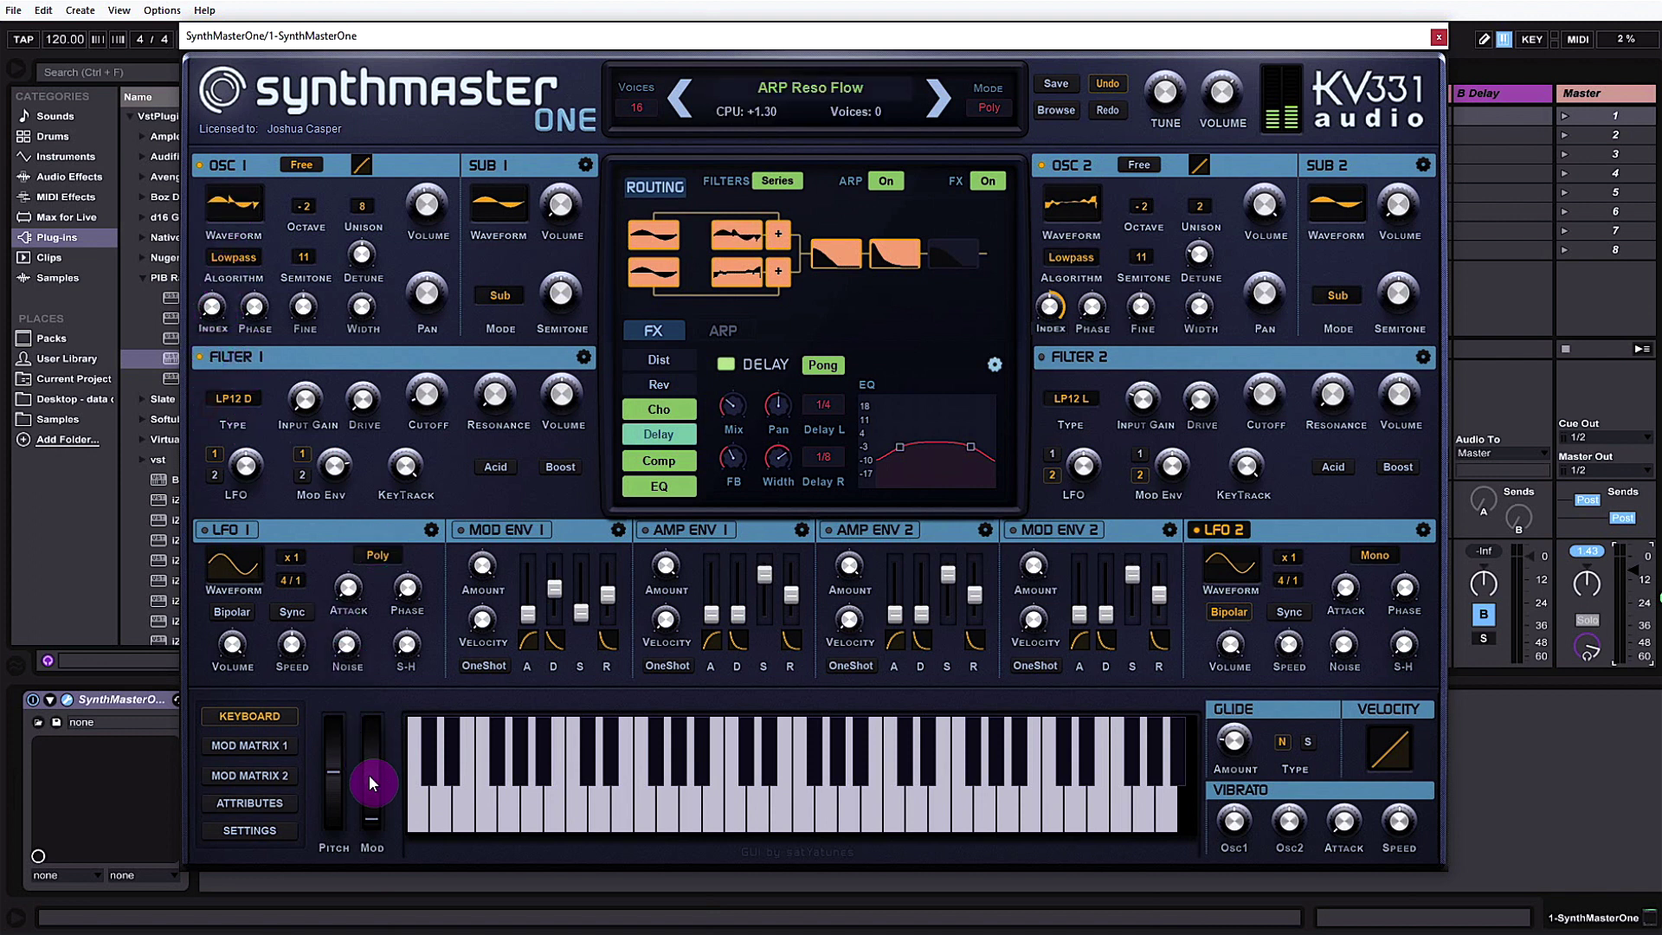
right_click(216, 313)
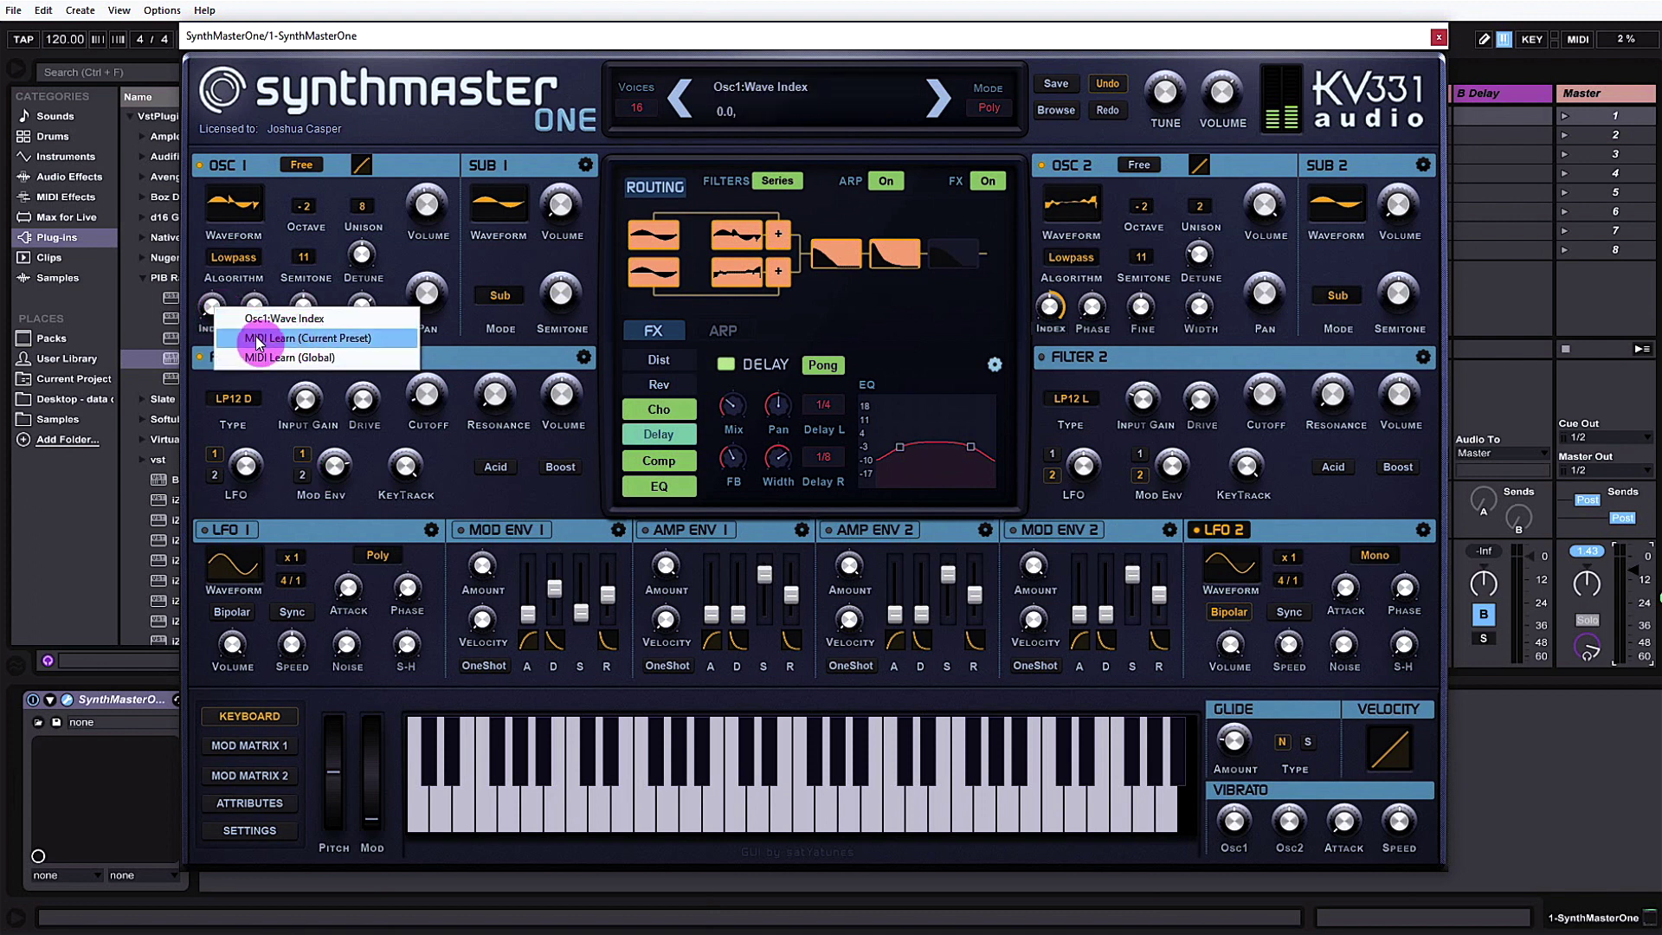
click(258, 339)
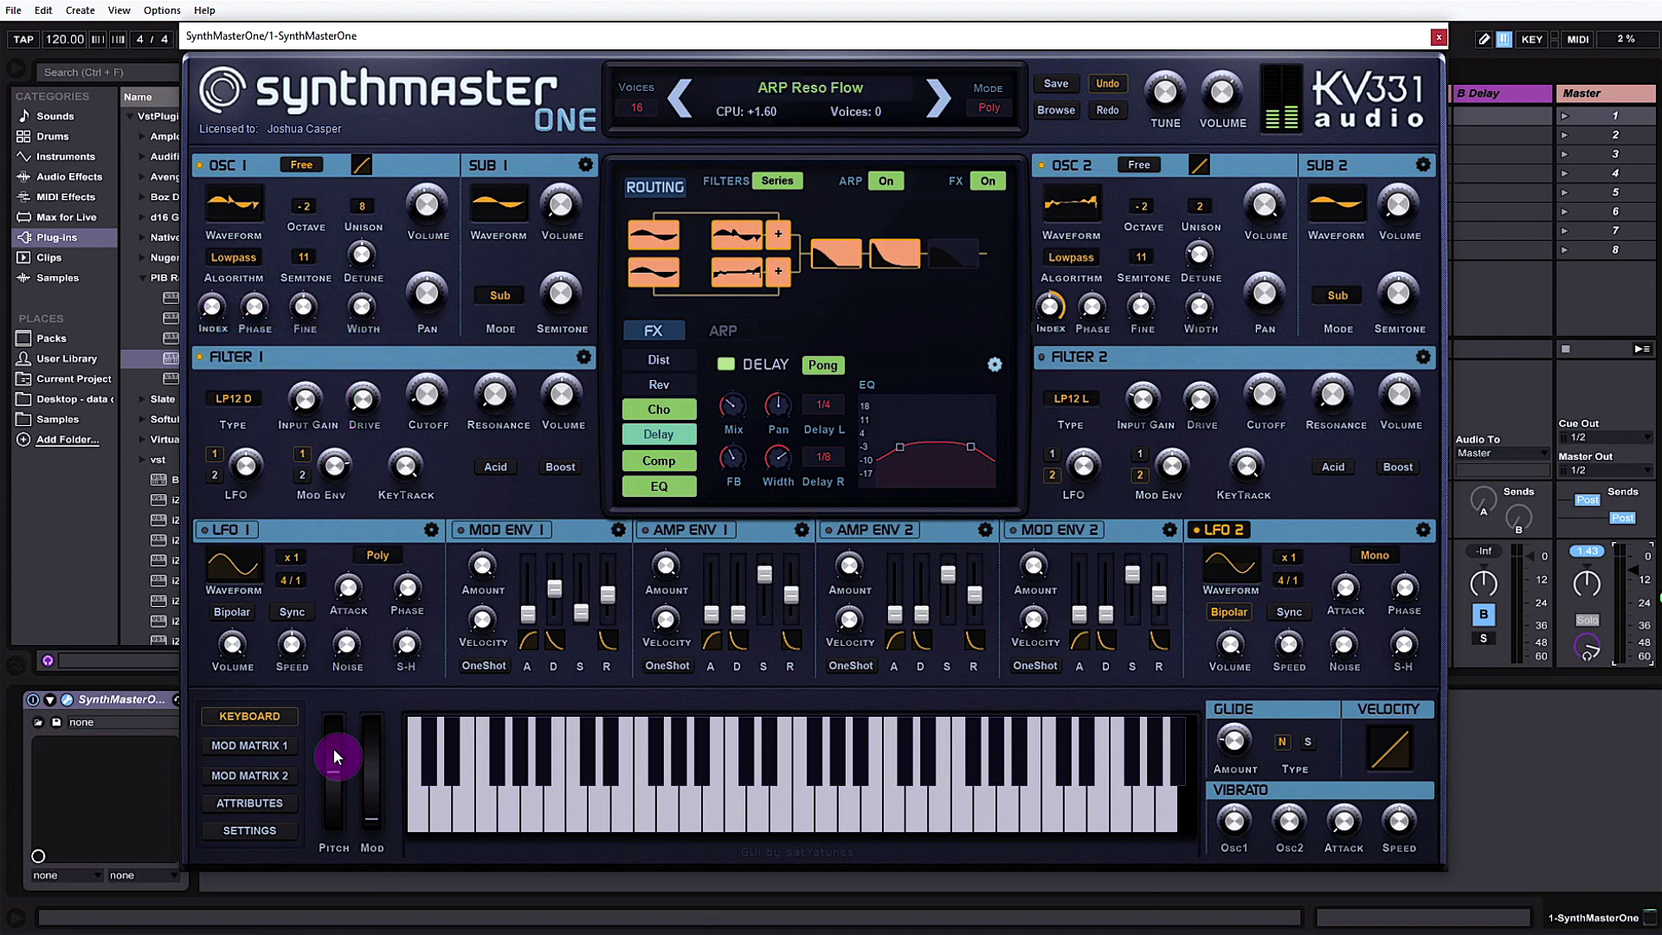
mouse_move(372, 776)
mouse_down()
mouse_move(374, 750)
mouse_move(372, 812)
mouse_move(385, 750)
mouse_move(375, 831)
mouse_move(381, 757)
mouse_up()
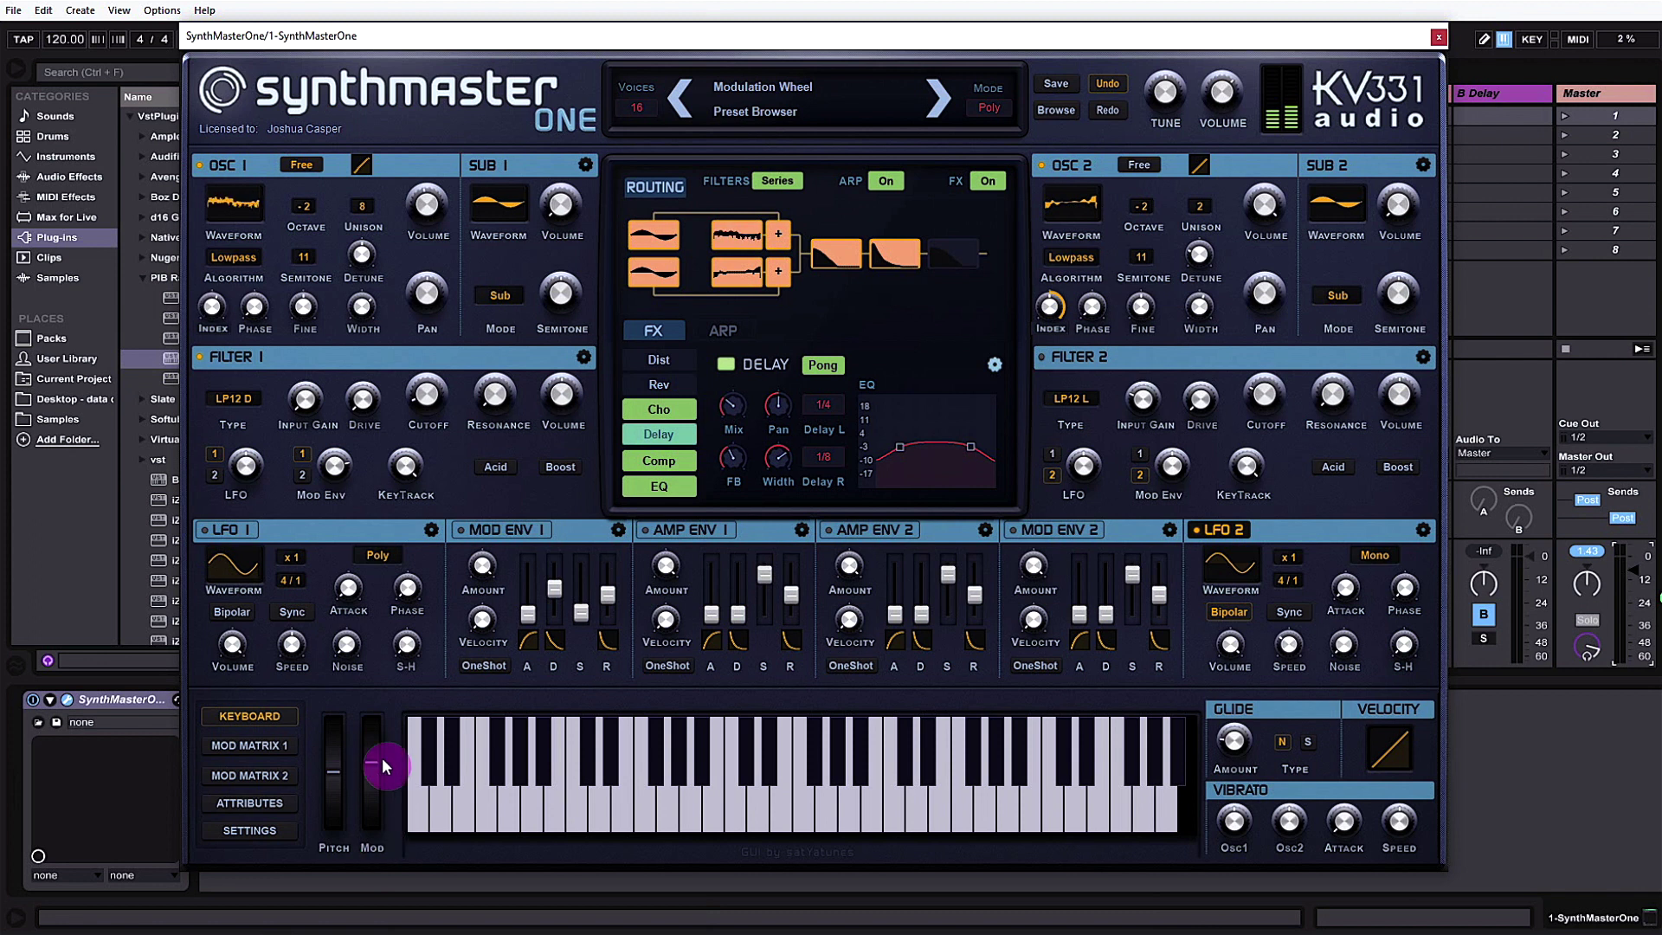
Map oscillator 2's wave index to the modulation wheel using MIDI Learn for the current preset
click(1062, 211)
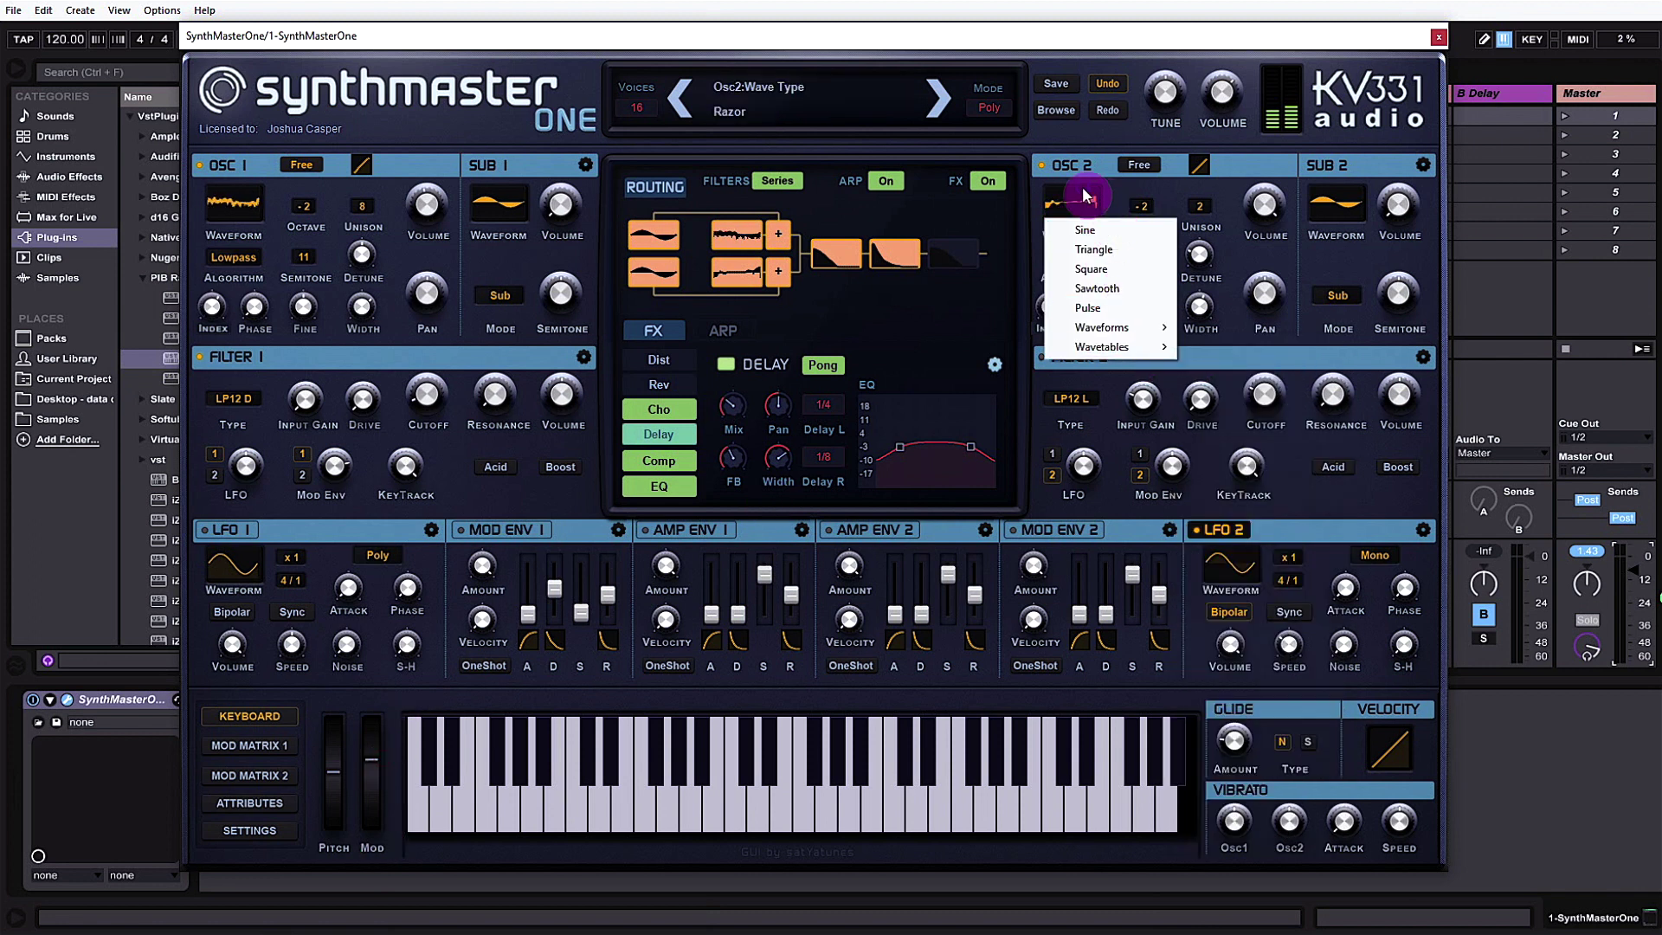
click(1063, 298)
right_click(1056, 304)
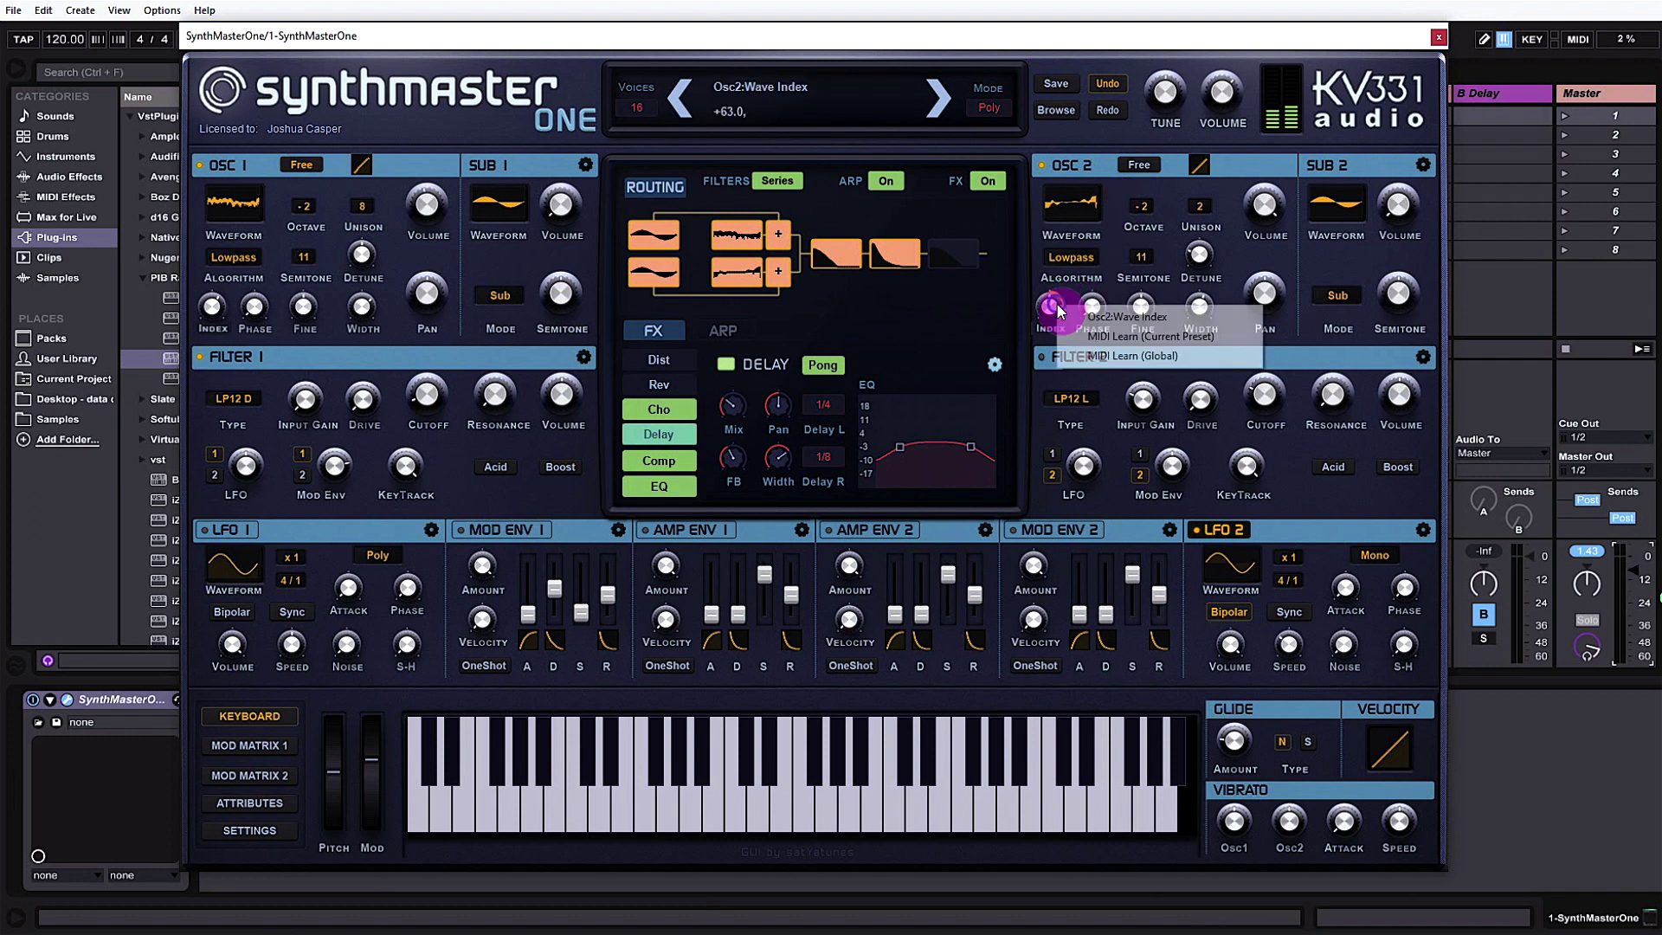
click(1104, 340)
click(369, 783)
mouse_move(376, 786)
mouse_down()
mouse_move(379, 701)
mouse_move(374, 810)
mouse_move(377, 767)
mouse_up()
click(776, 563)
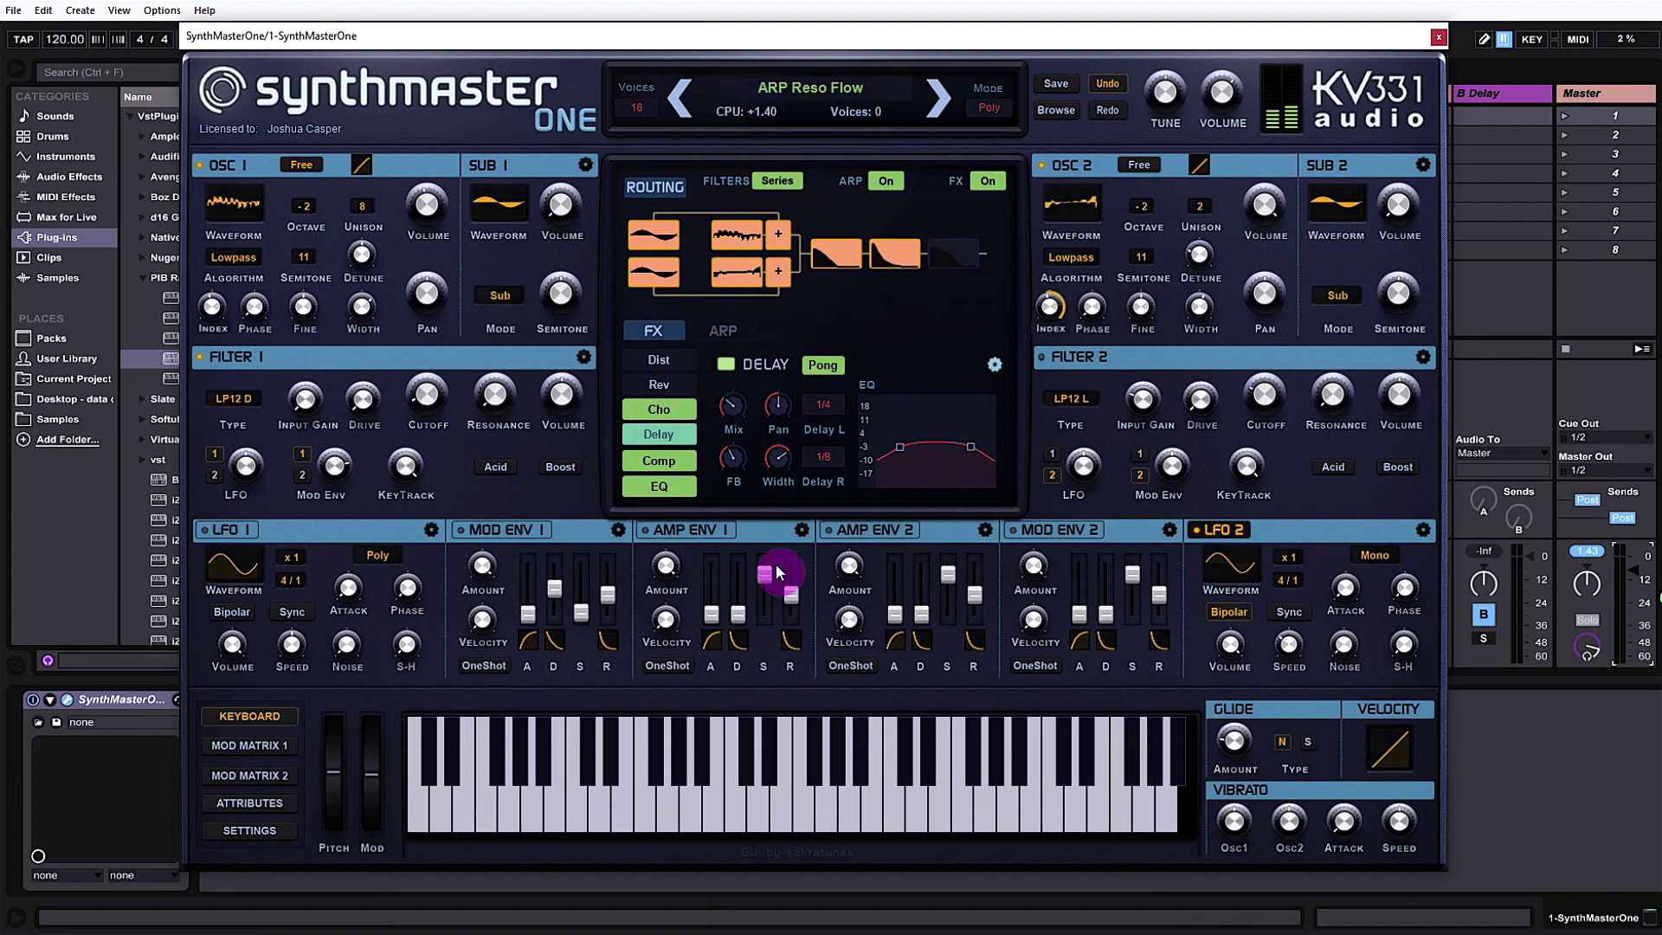
Map the delay's mix amount to the modulation wheel using MIDI Learn for the current preset
right_click(728, 414)
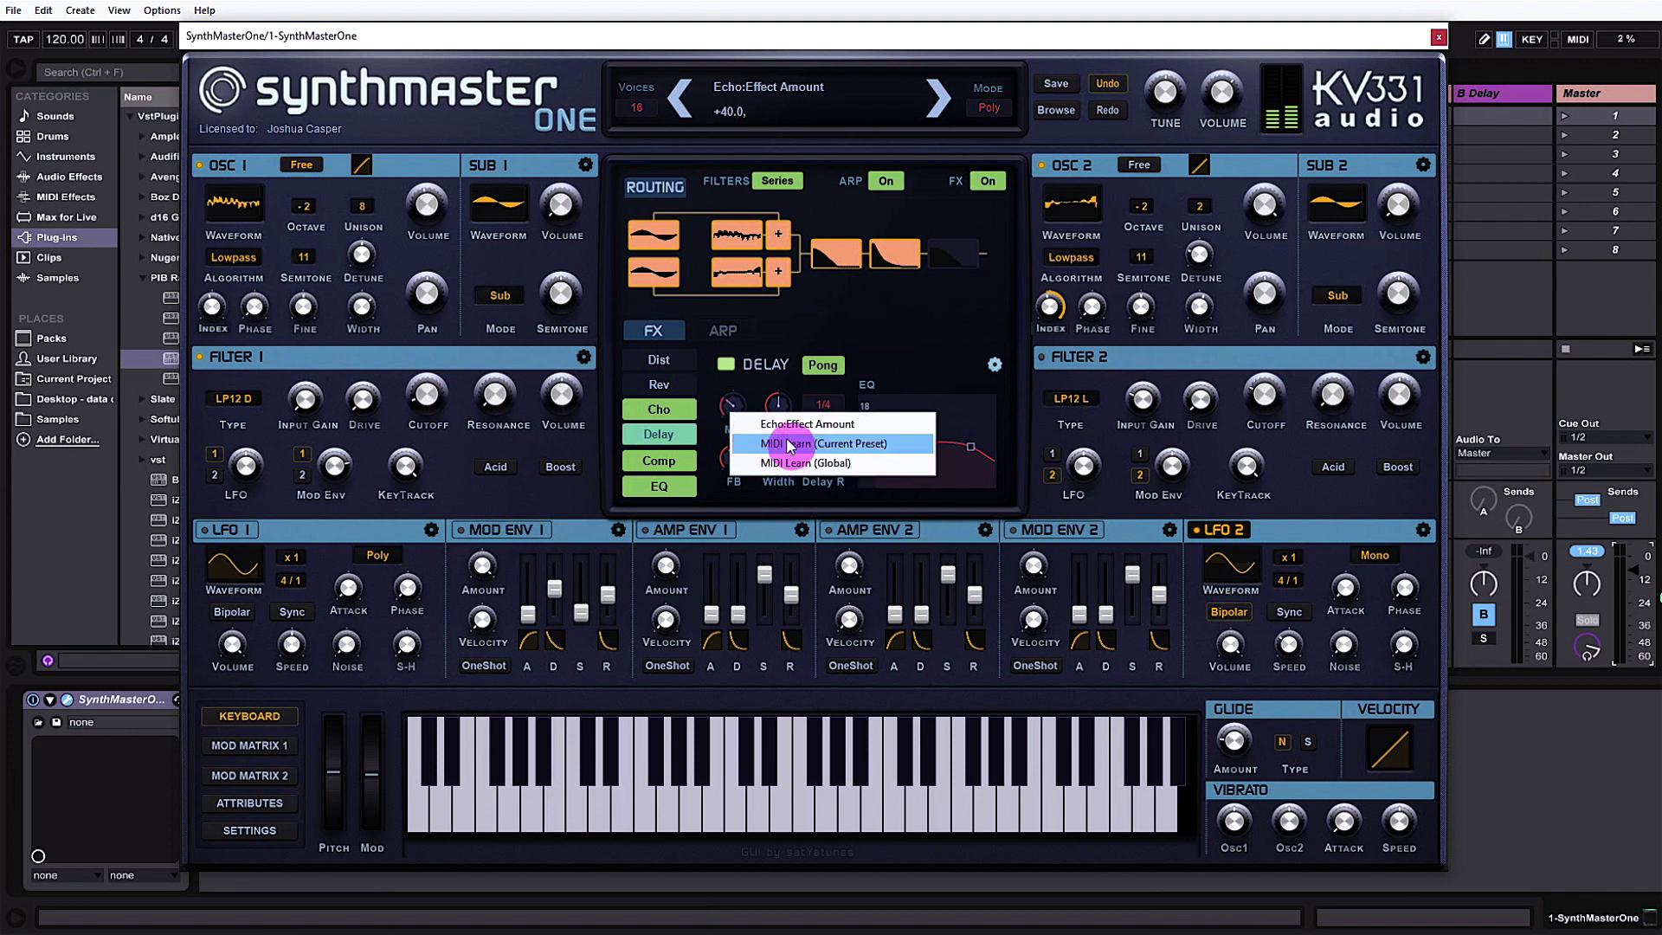
click(787, 443)
drag(371, 773, 372, 786)
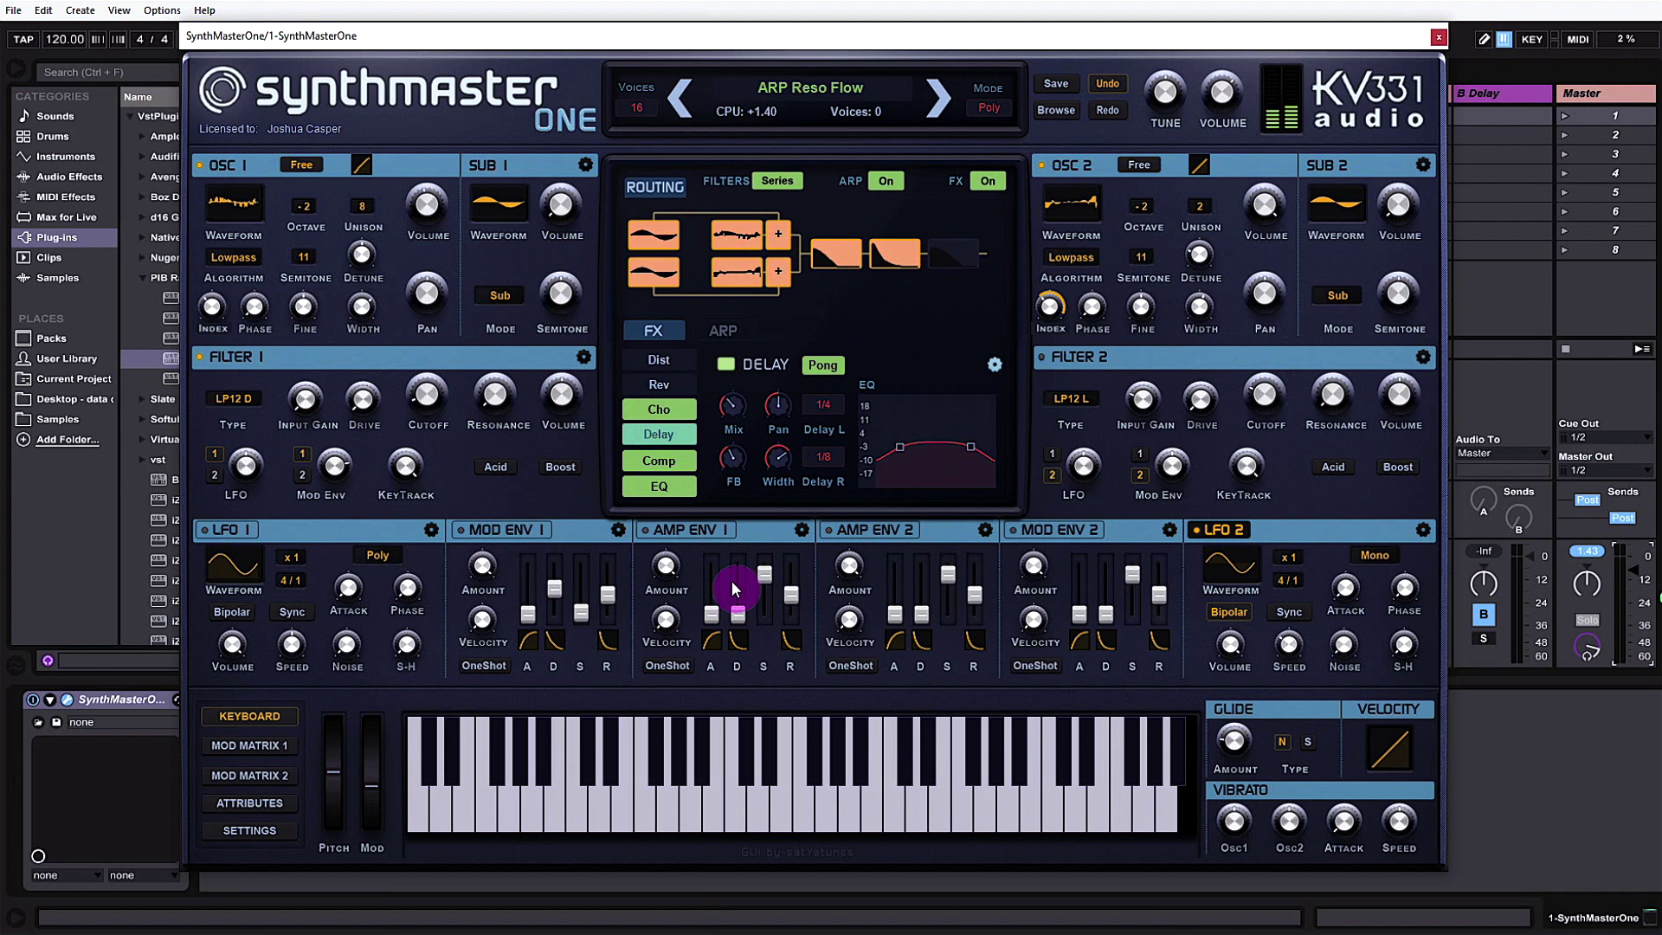
Change the filter routing to Split
click(774, 182)
click(776, 181)
click(820, 246)
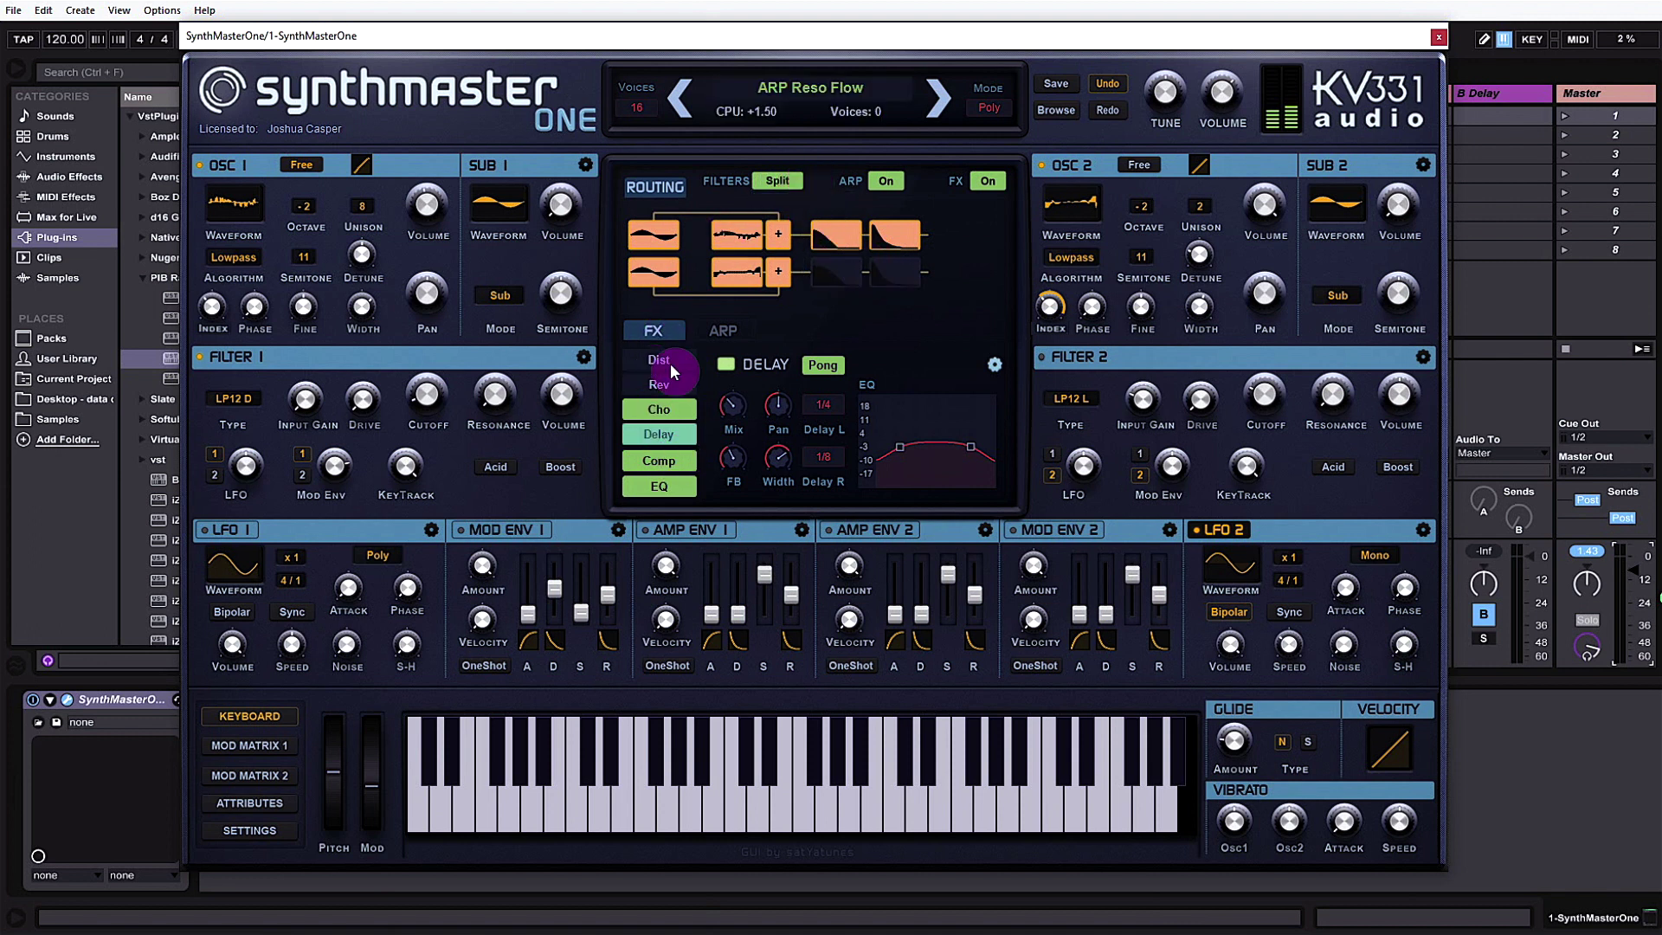
Look through the compressor, EQ and delay effects, and turn on the reverb
click(655, 459)
click(655, 489)
click(655, 435)
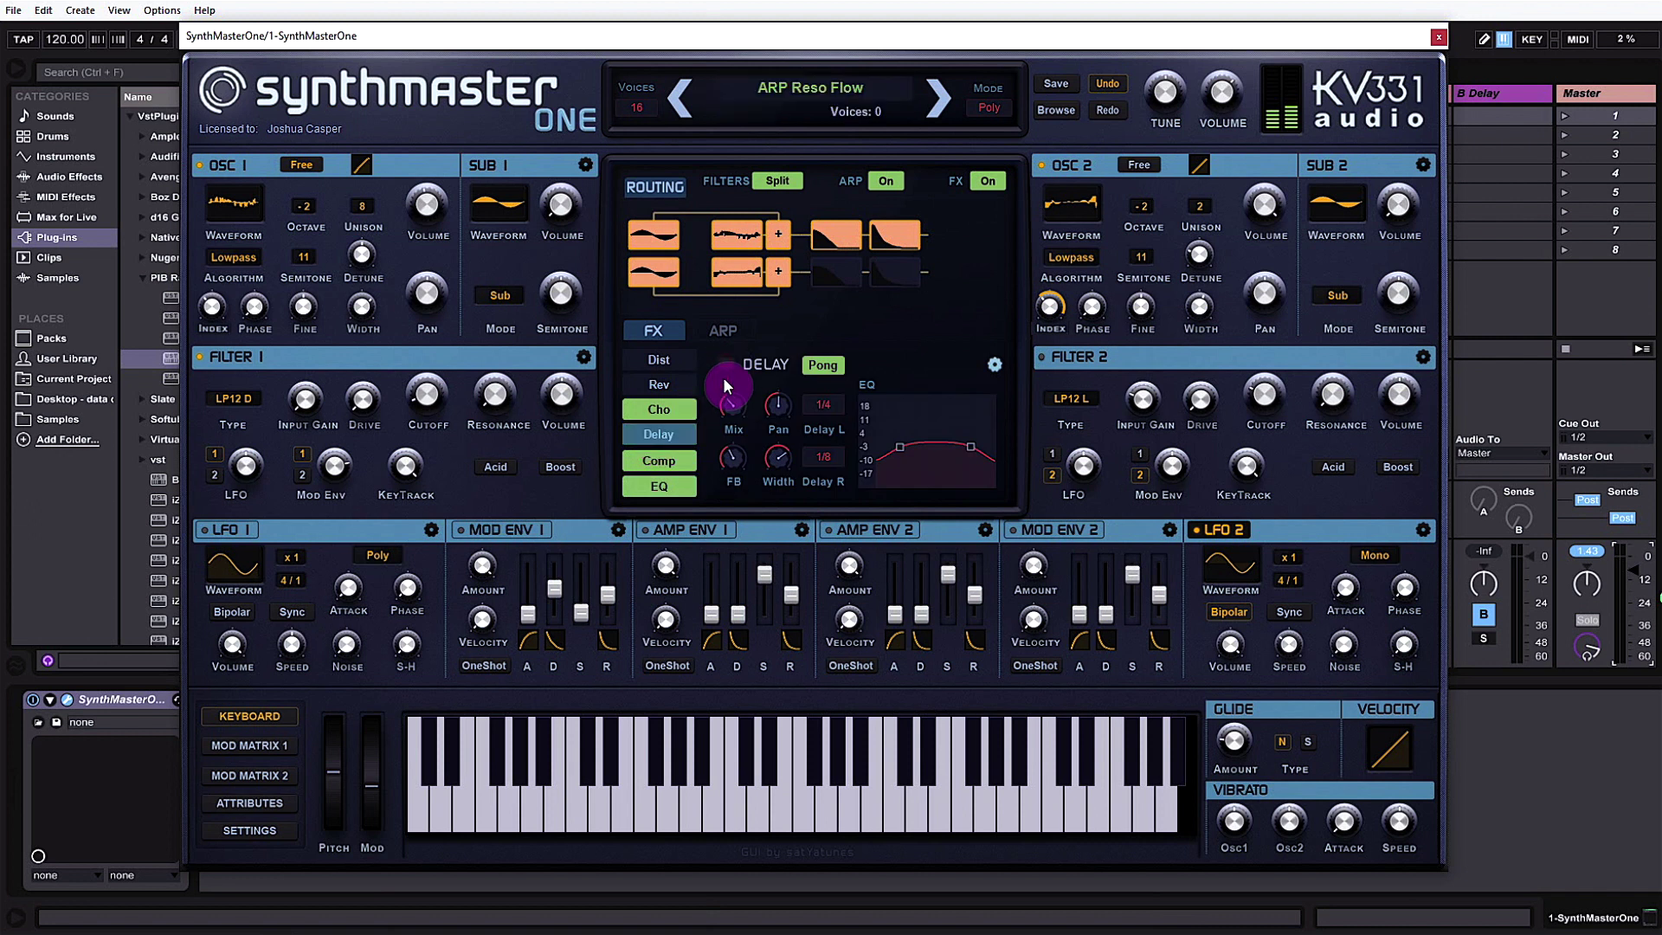
click(658, 385)
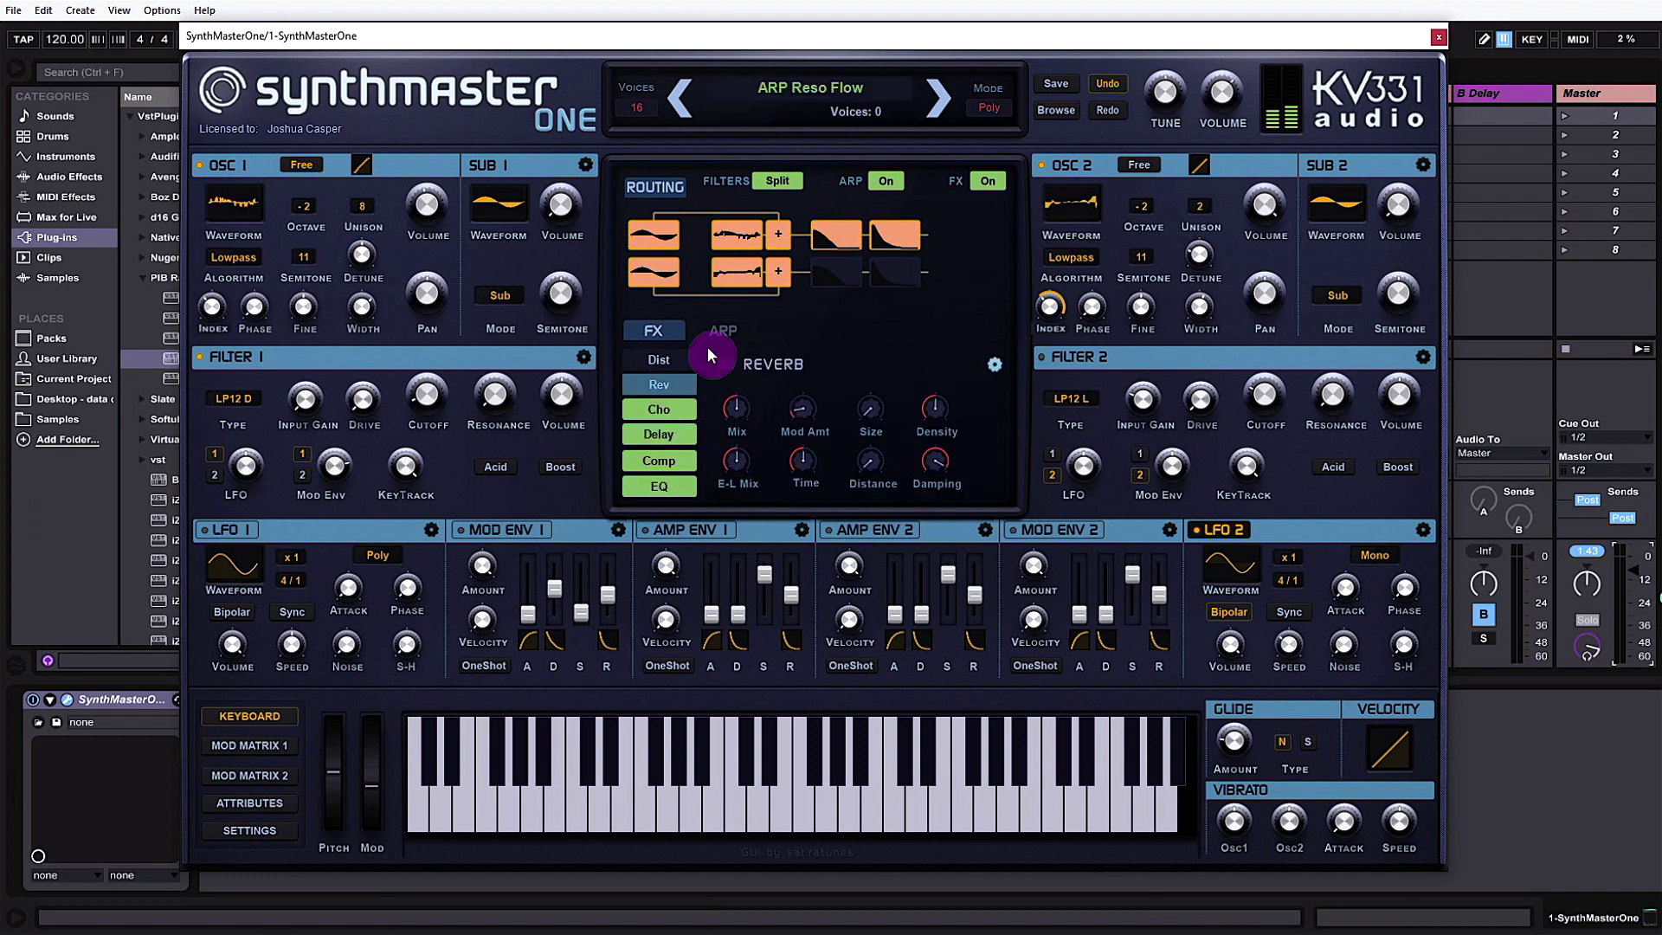
Toggle the arpeggiator off and back on, and show its step sequence
click(883, 182)
click(883, 182)
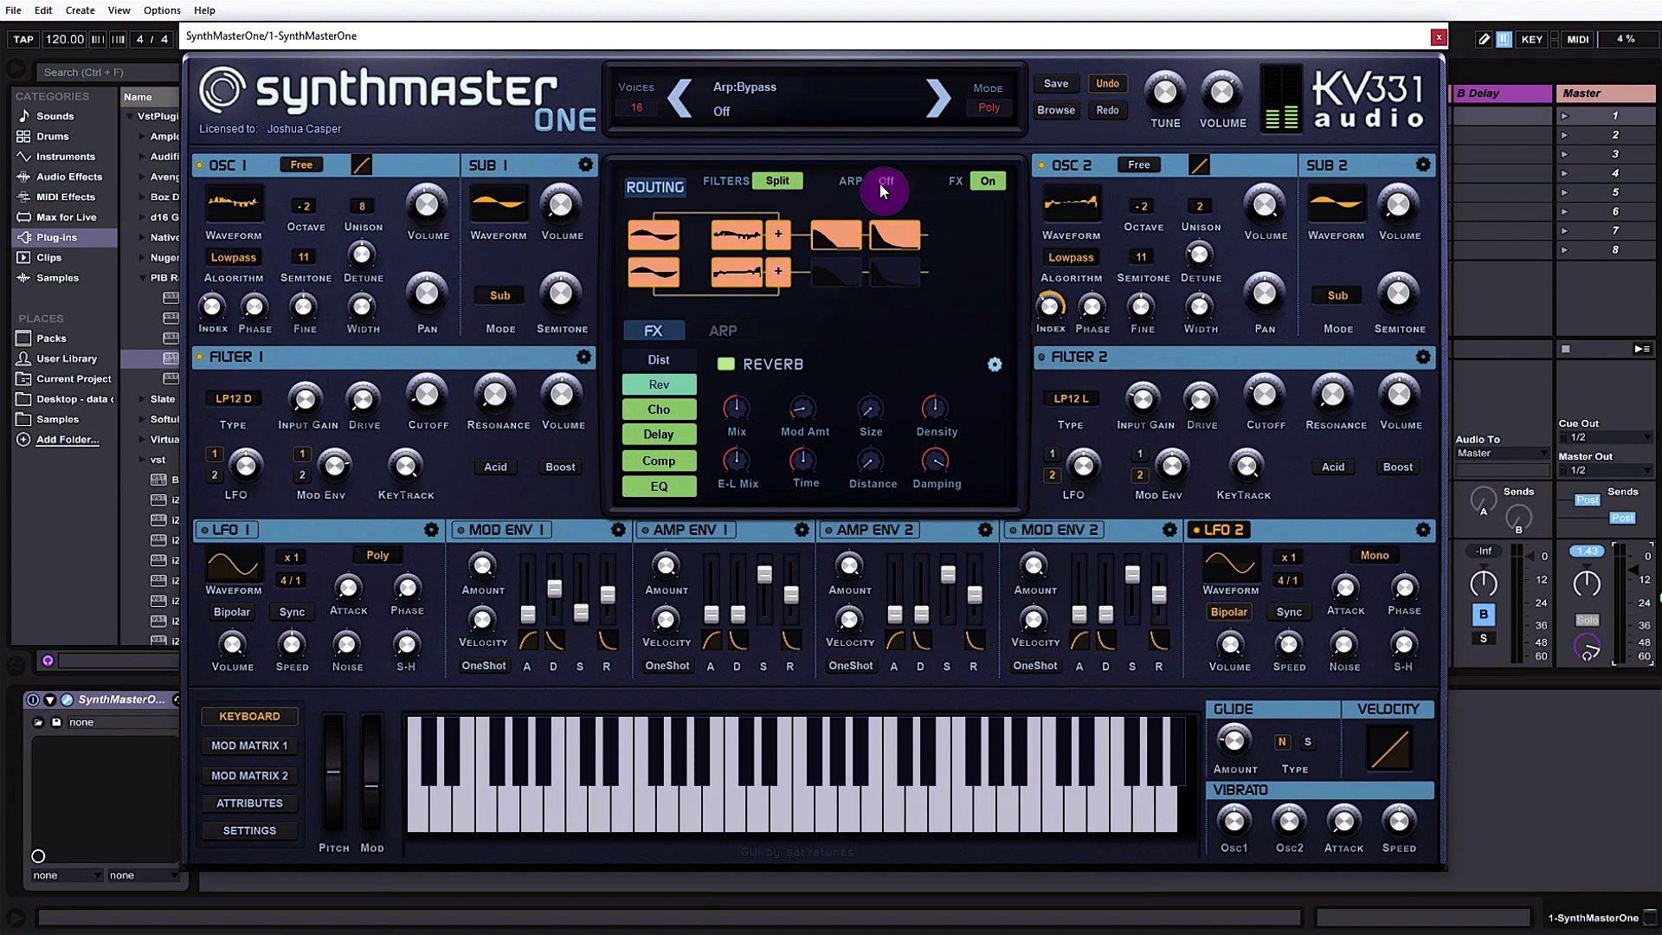
click(727, 334)
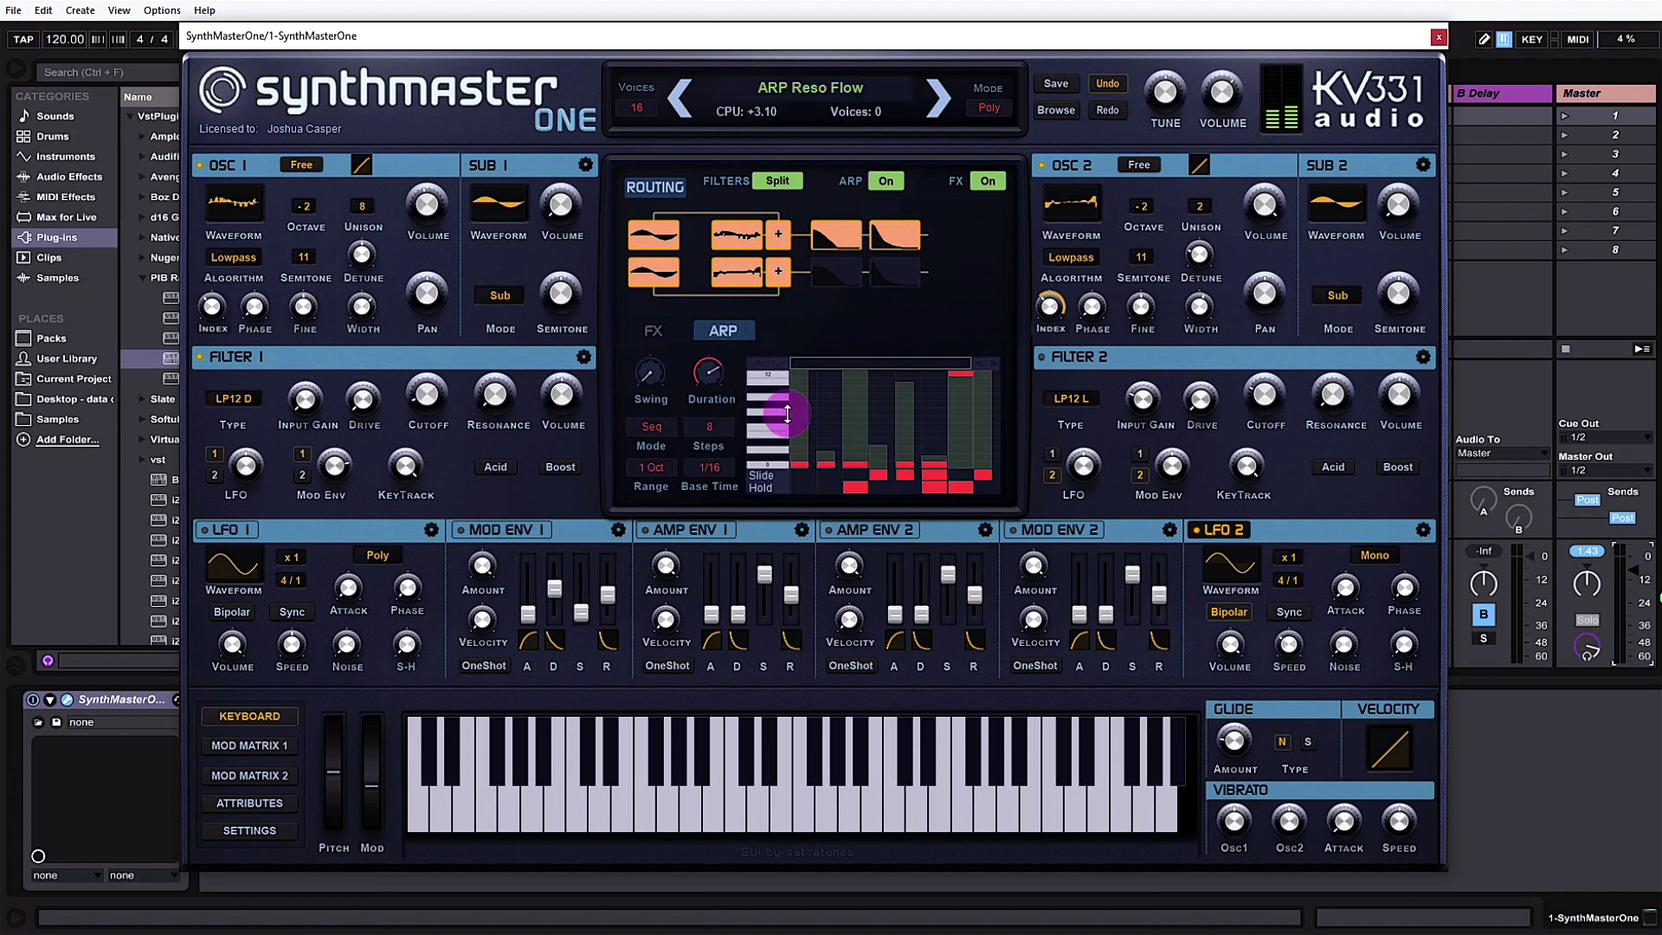
Shorten the arpeggiator's note duration and raise the modulation wheel while the pattern plays
click(823, 438)
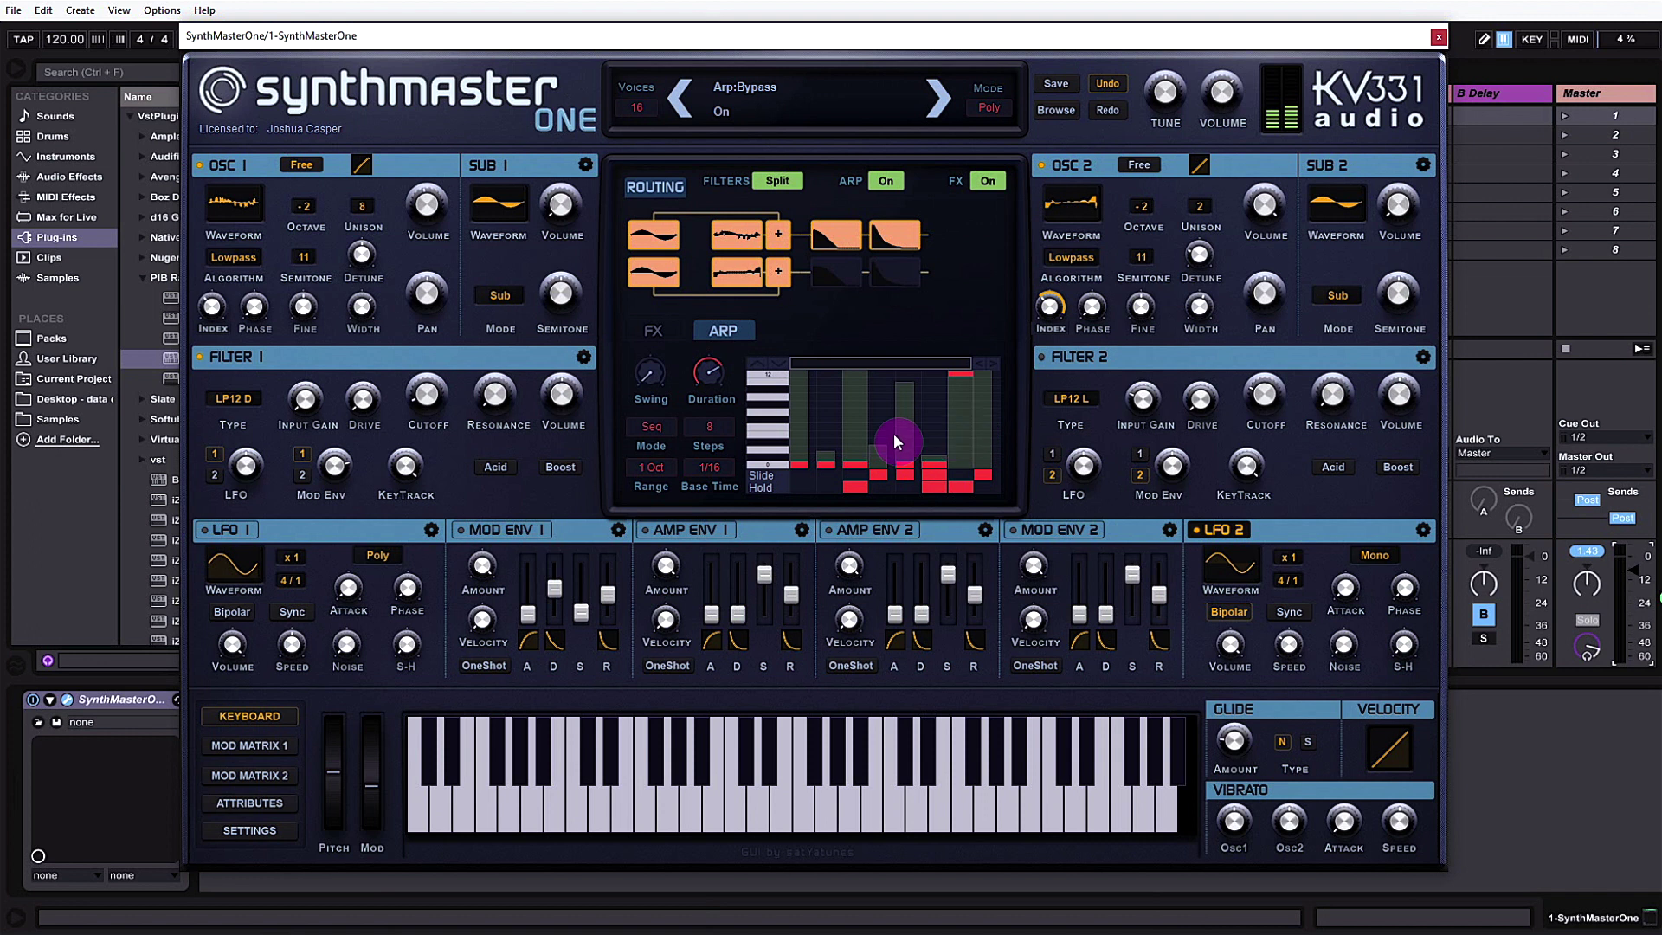
mouse_move(690, 398)
mouse_down()
mouse_move(709, 371)
mouse_move(710, 385)
mouse_move(708, 334)
mouse_move(699, 419)
mouse_up()
click(699, 420)
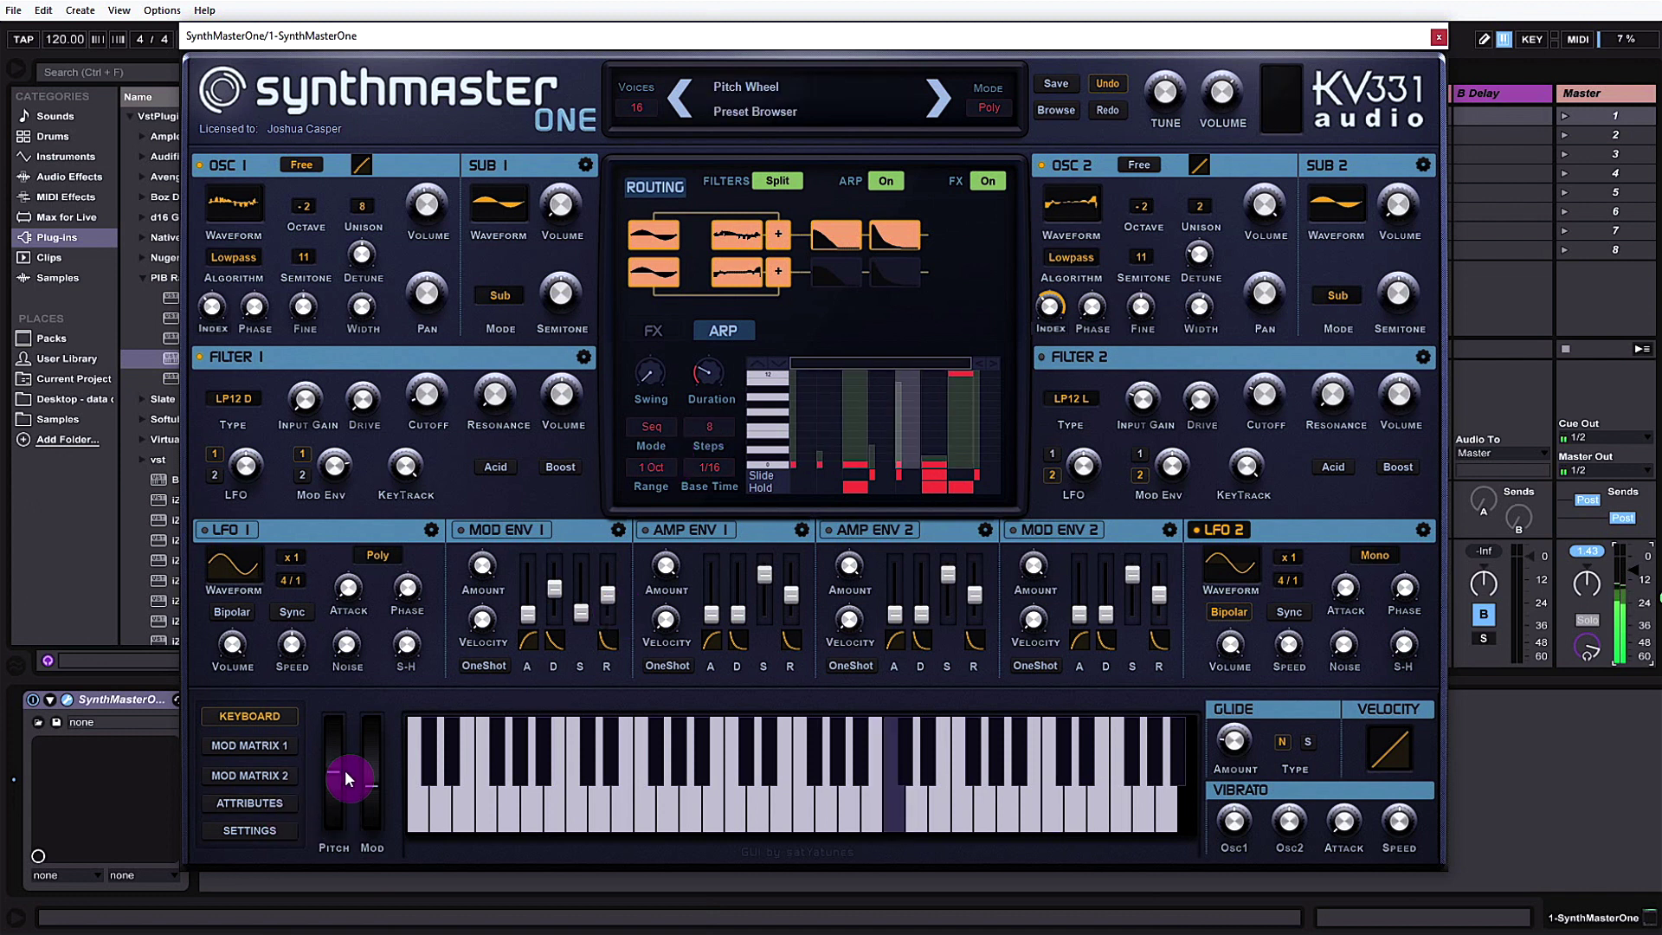
drag(367, 758, 383, 715)
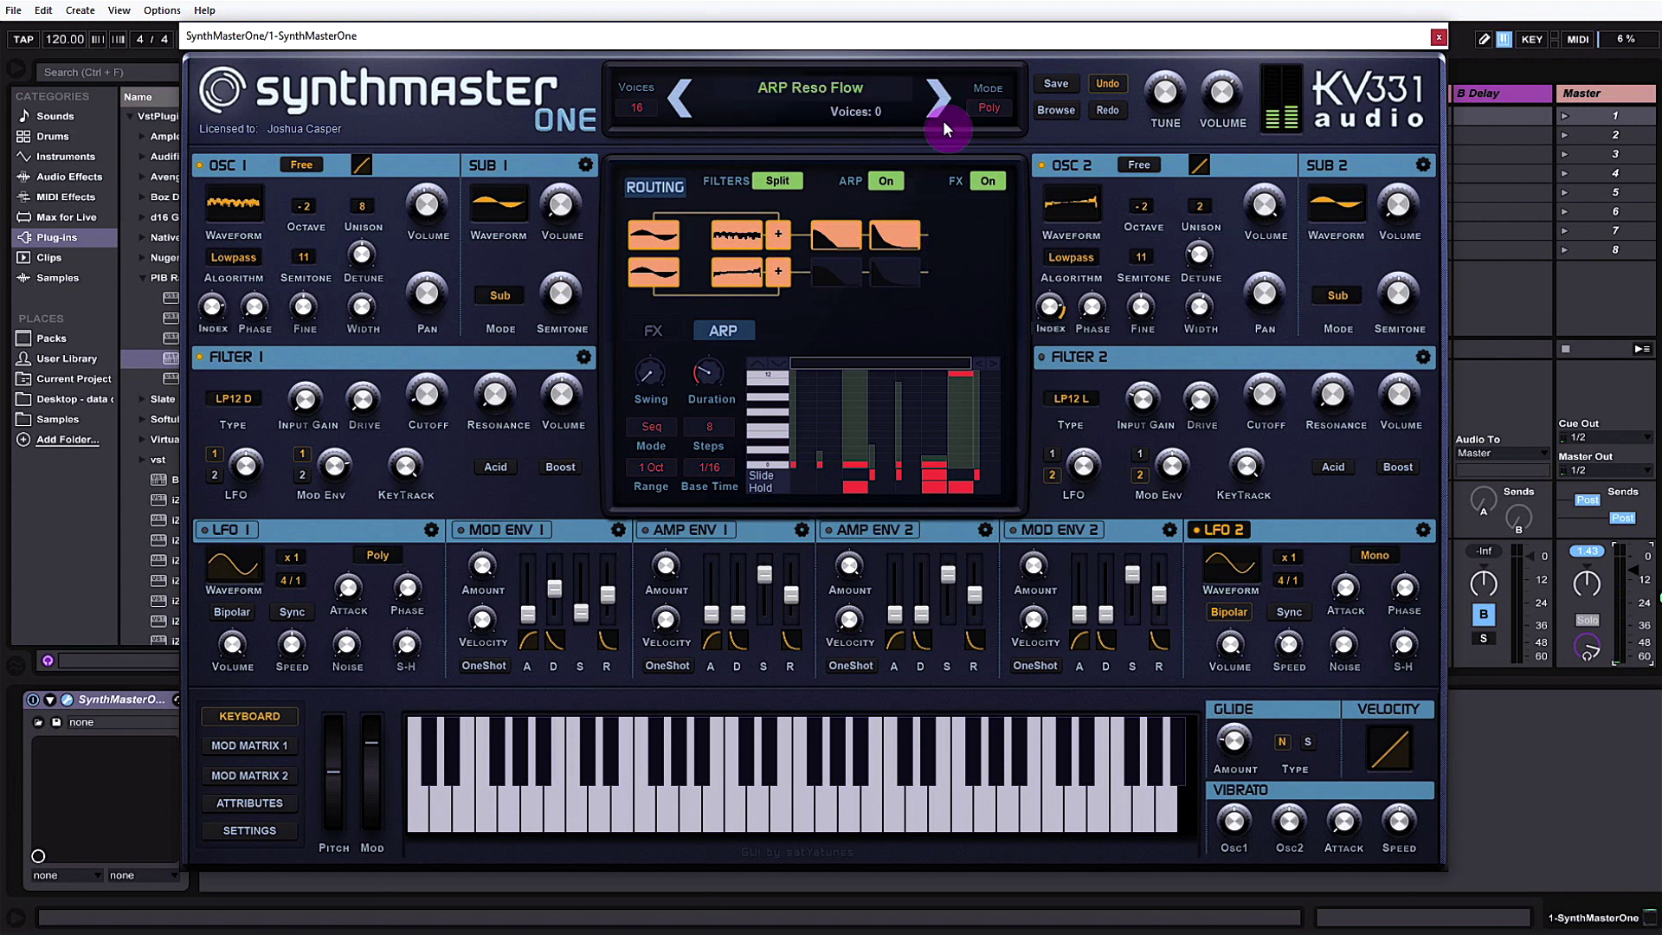
Bypass the arpeggiator and effects on the current preset, and load the ARP Rolling Bass preset to play it
click(891, 180)
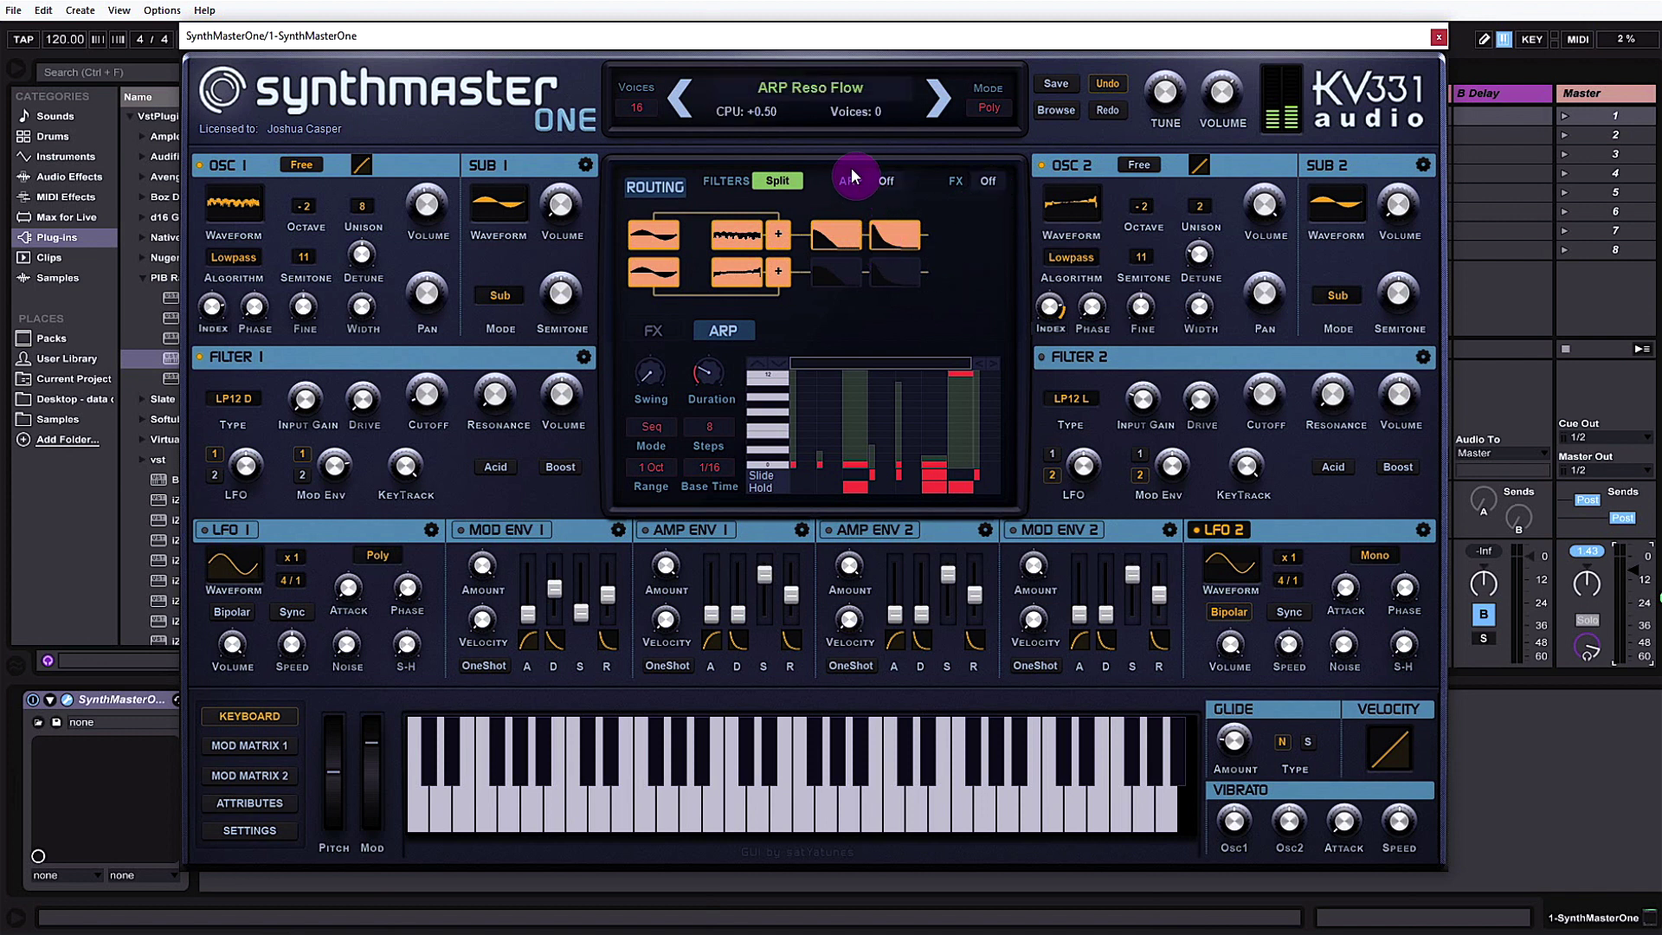
click(941, 102)
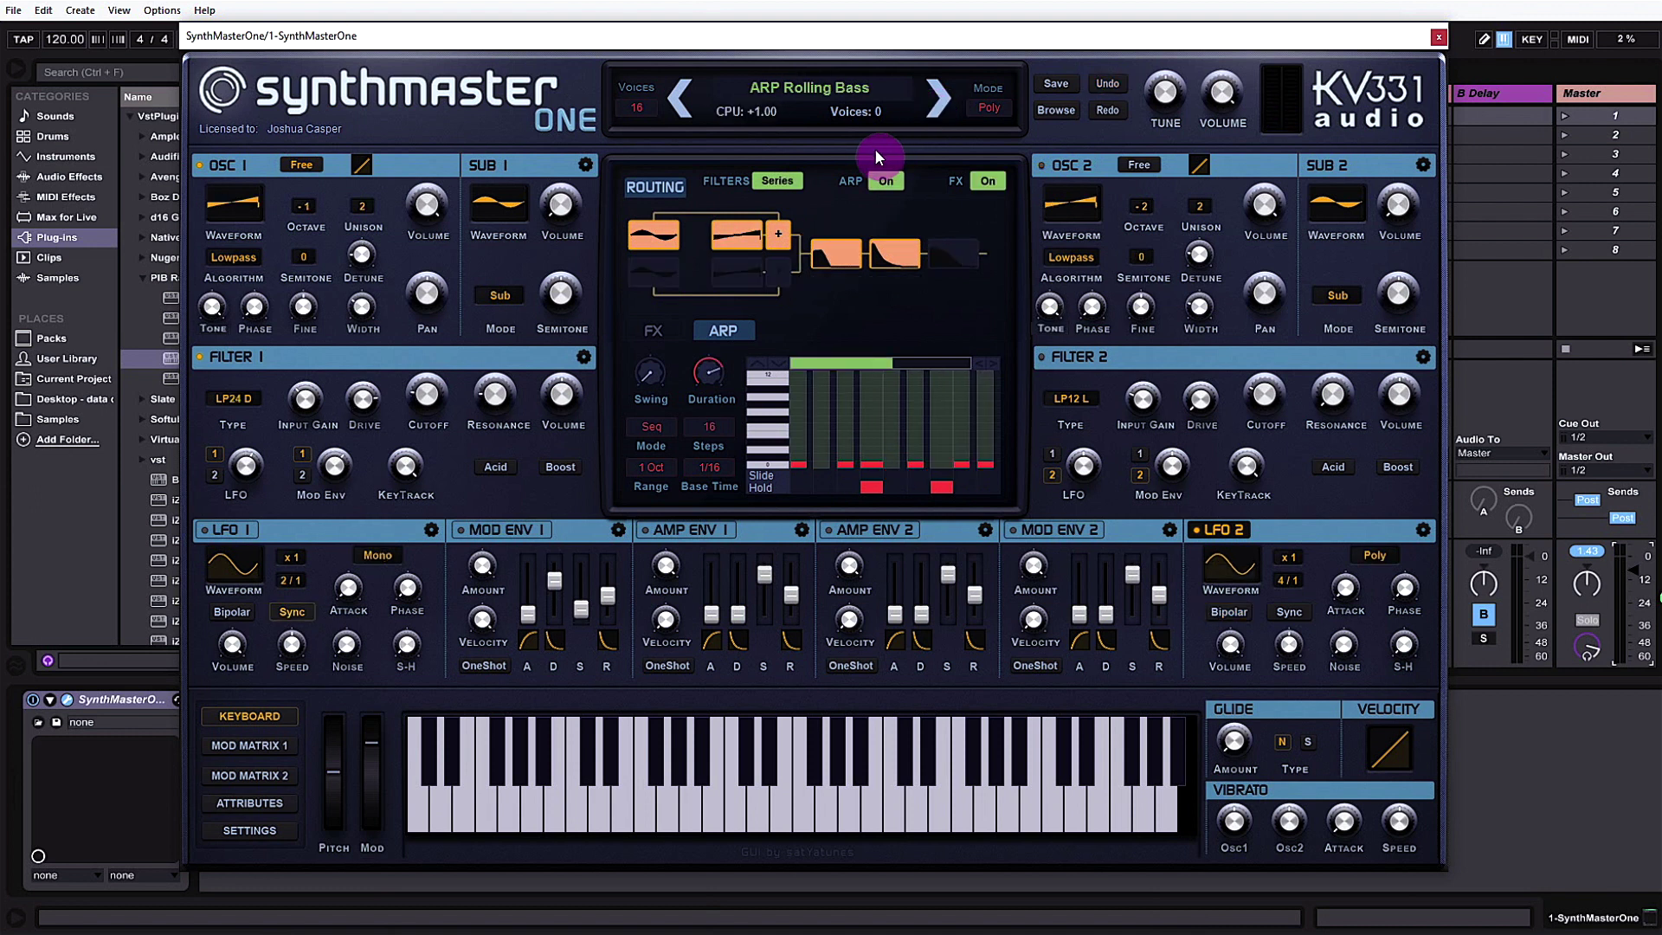
key(a)
key(z)
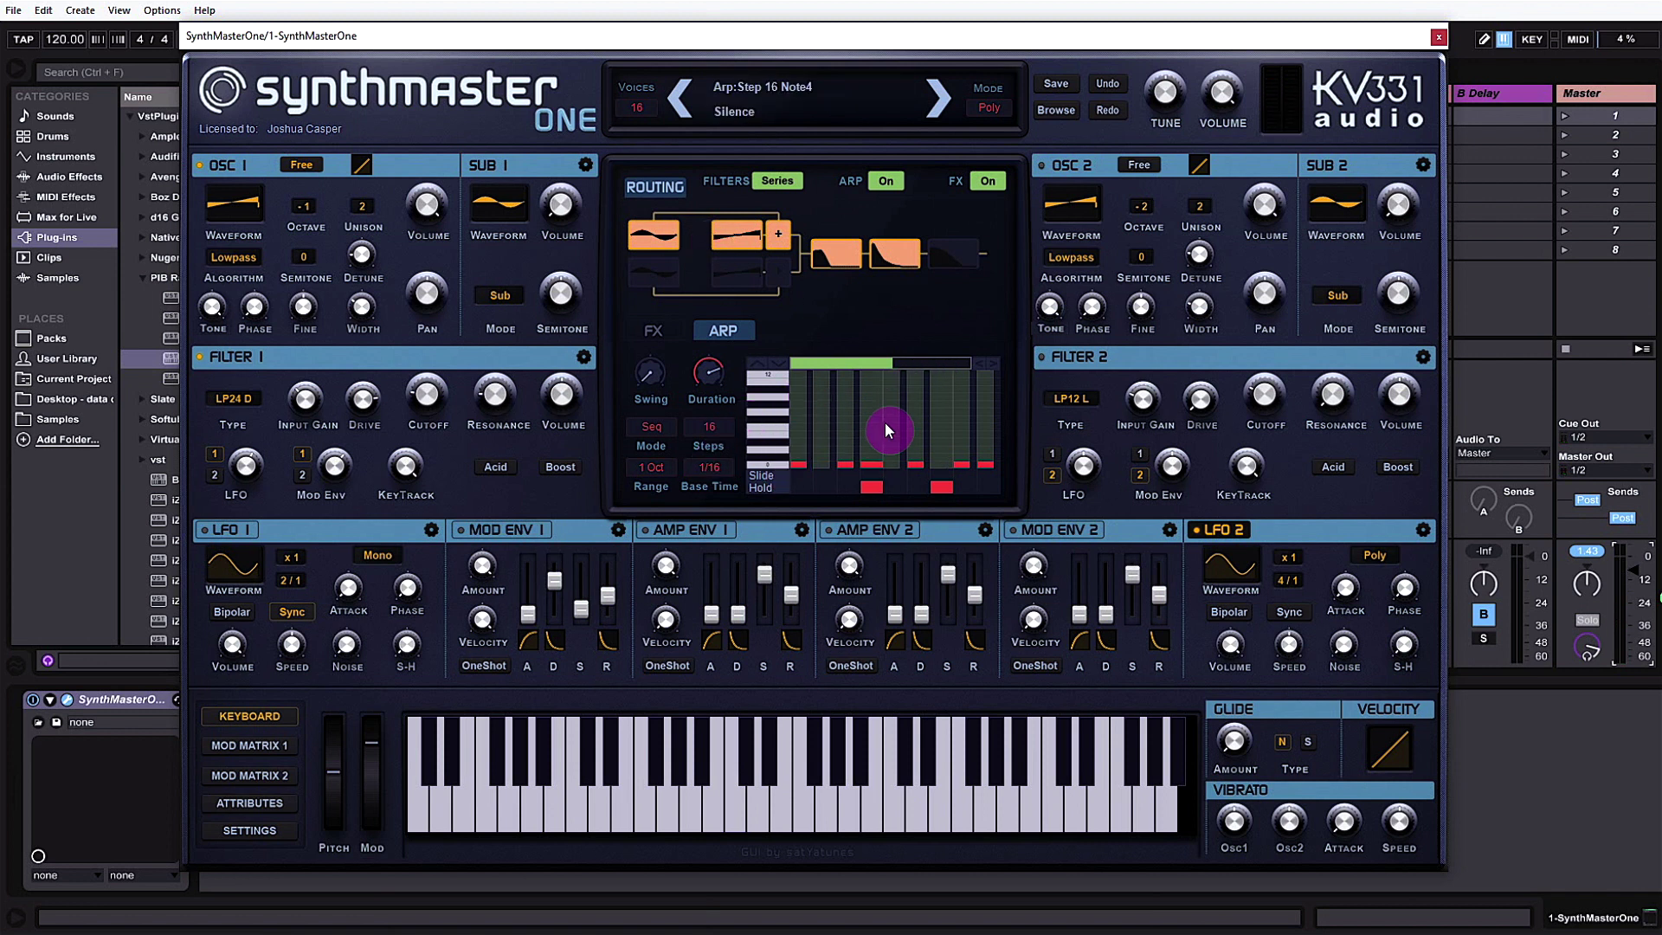
Examine the available options for the arpeggiator's mode, number of steps and octave range
click(652, 426)
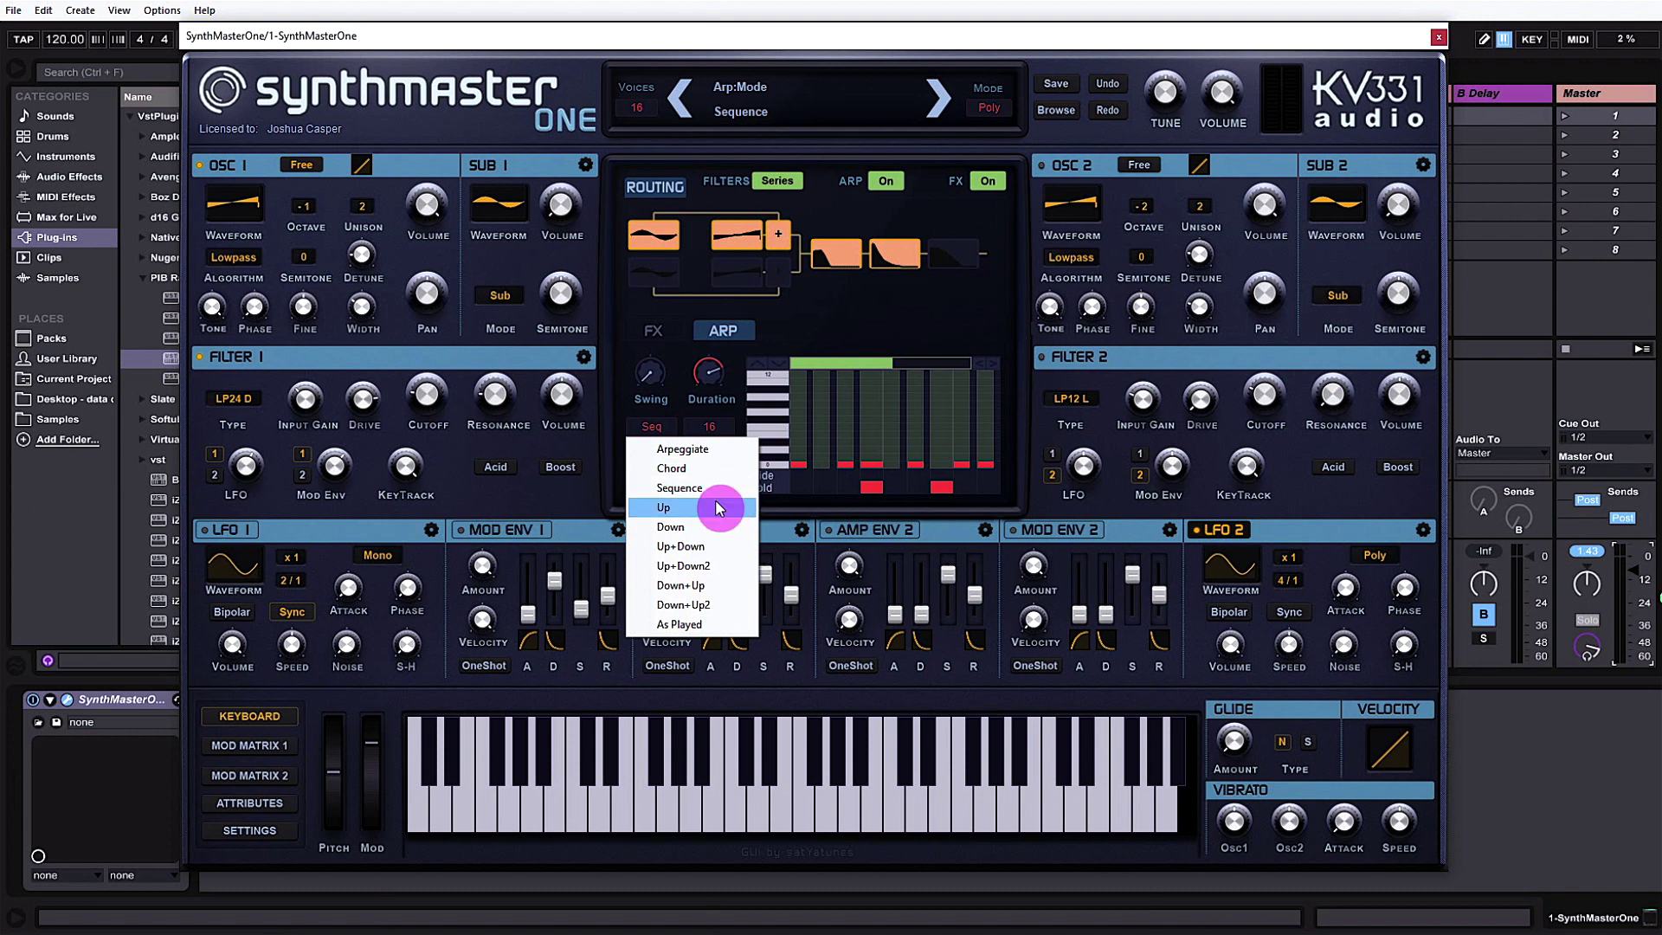
click(718, 429)
click(717, 429)
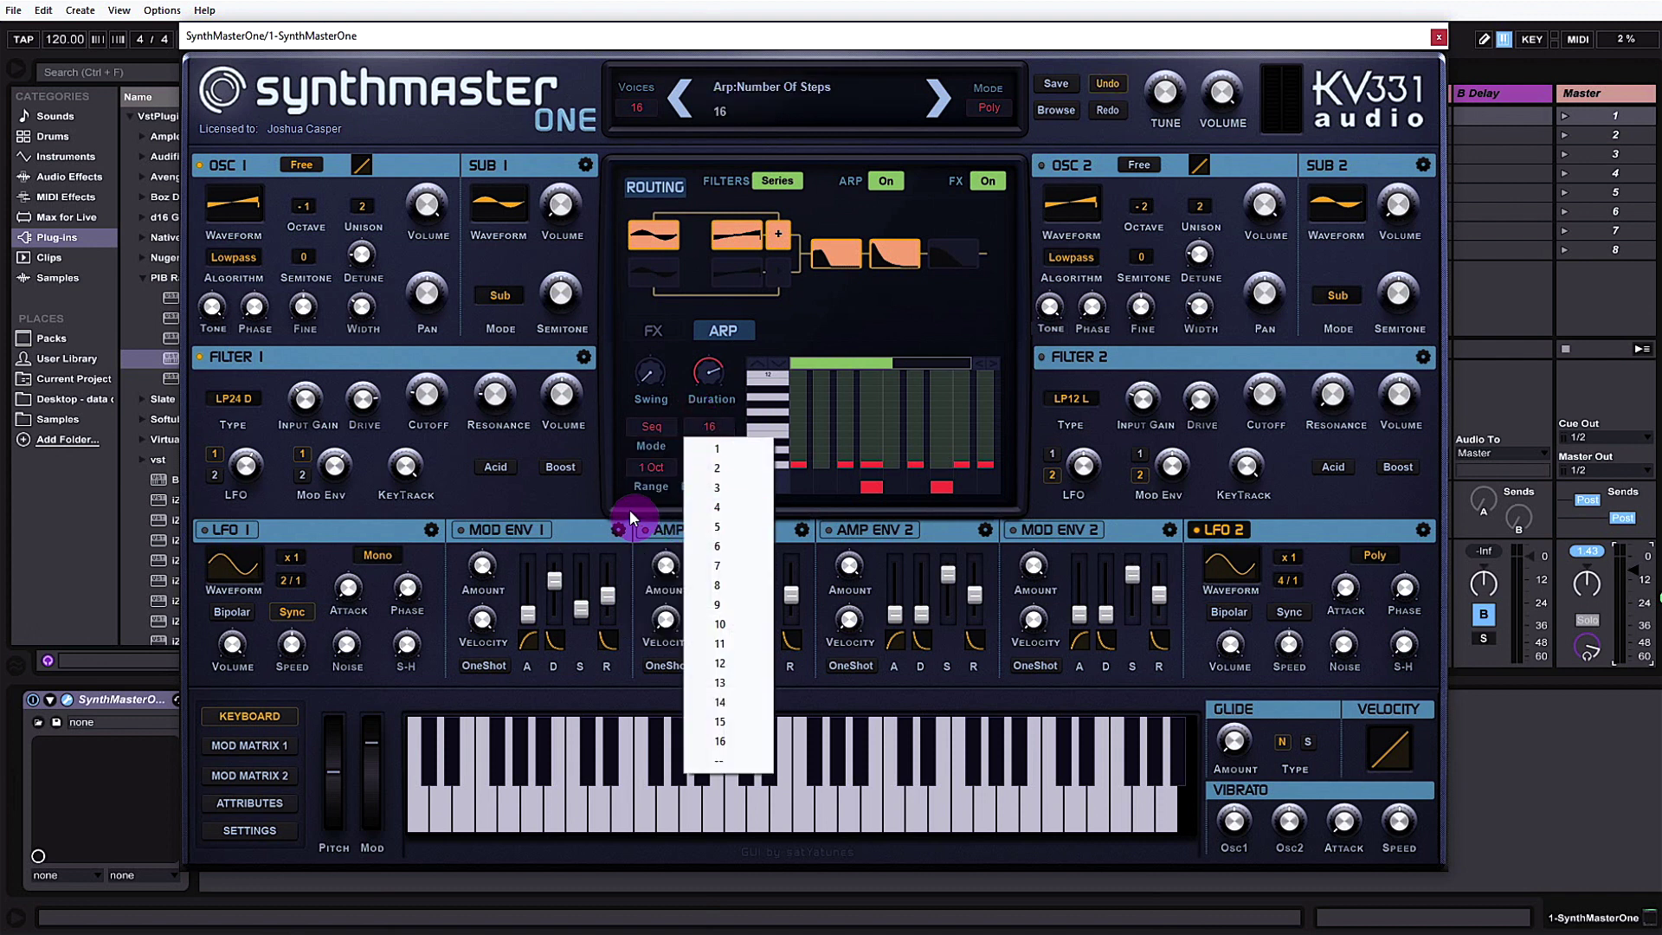
click(650, 468)
drag(651, 472, 711, 510)
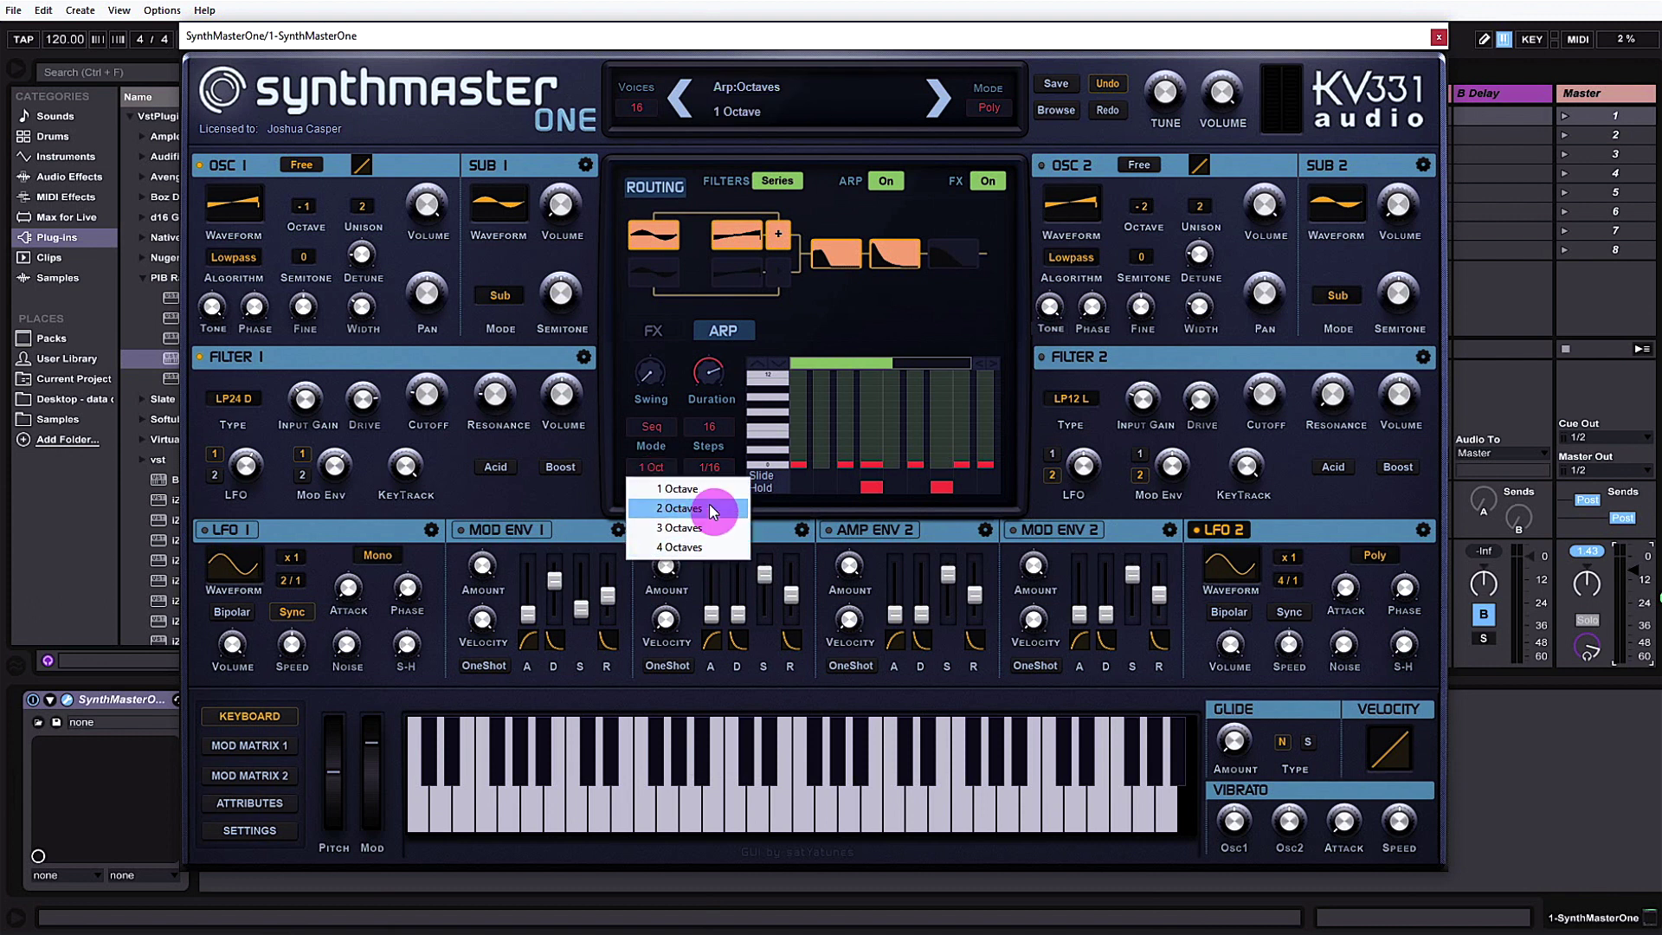
drag(671, 452, 727, 644)
drag(746, 493, 784, 324)
Audition the ARP Sliding Arp preset and advance to ARP Stranger Things BB
click(937, 100)
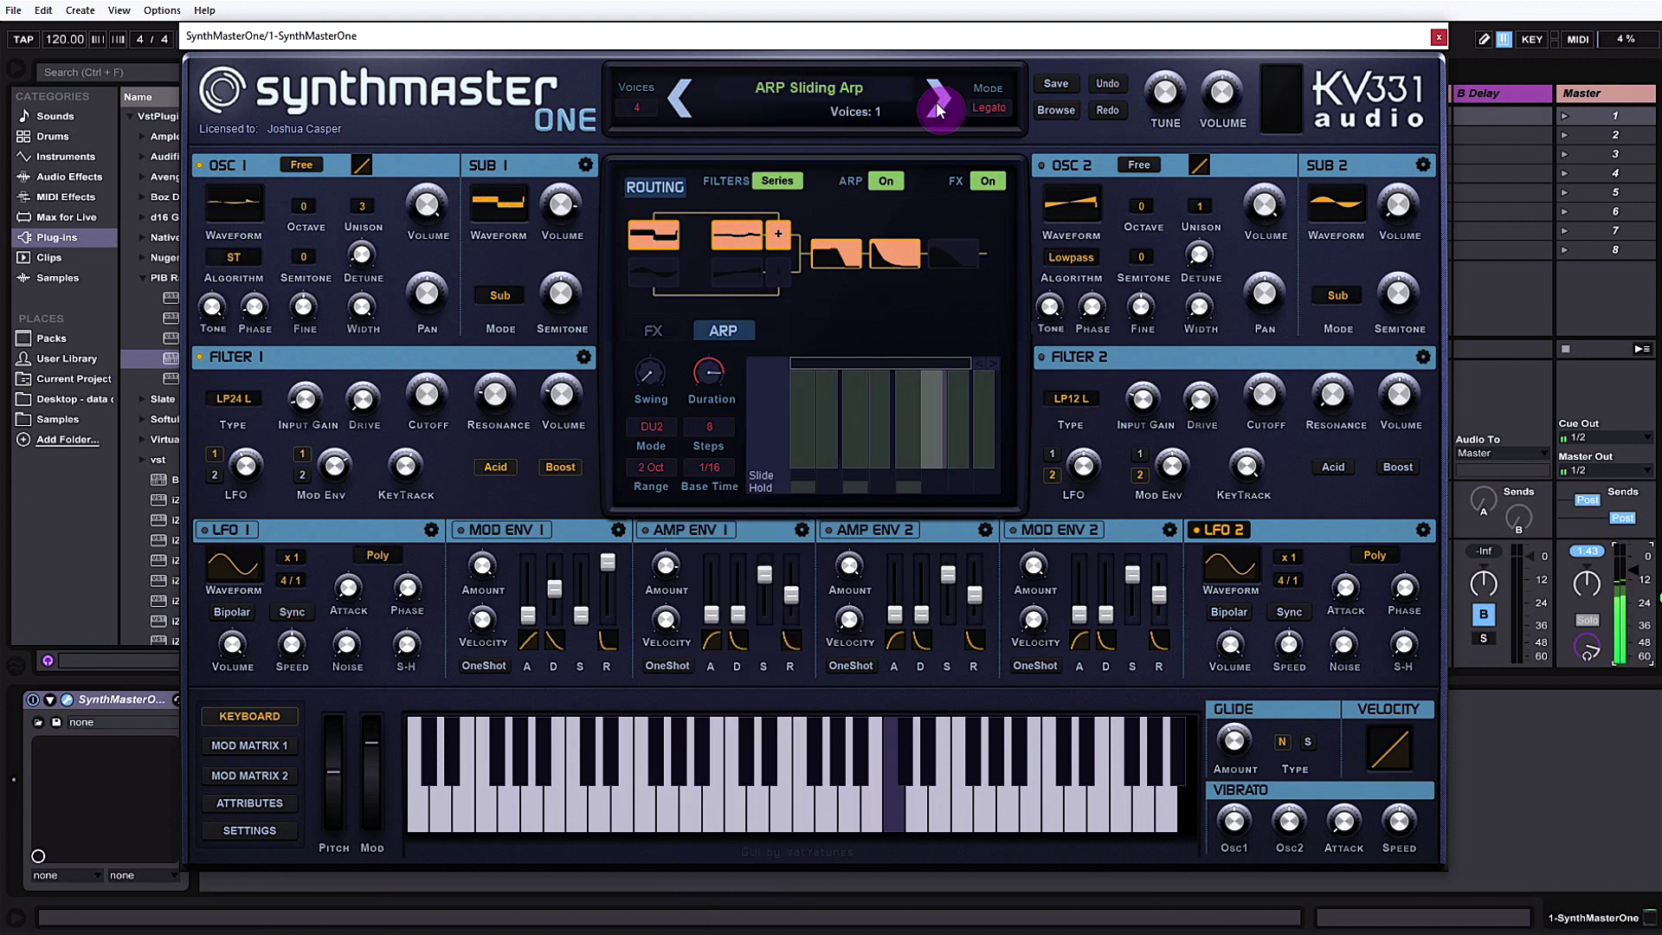
click(849, 267)
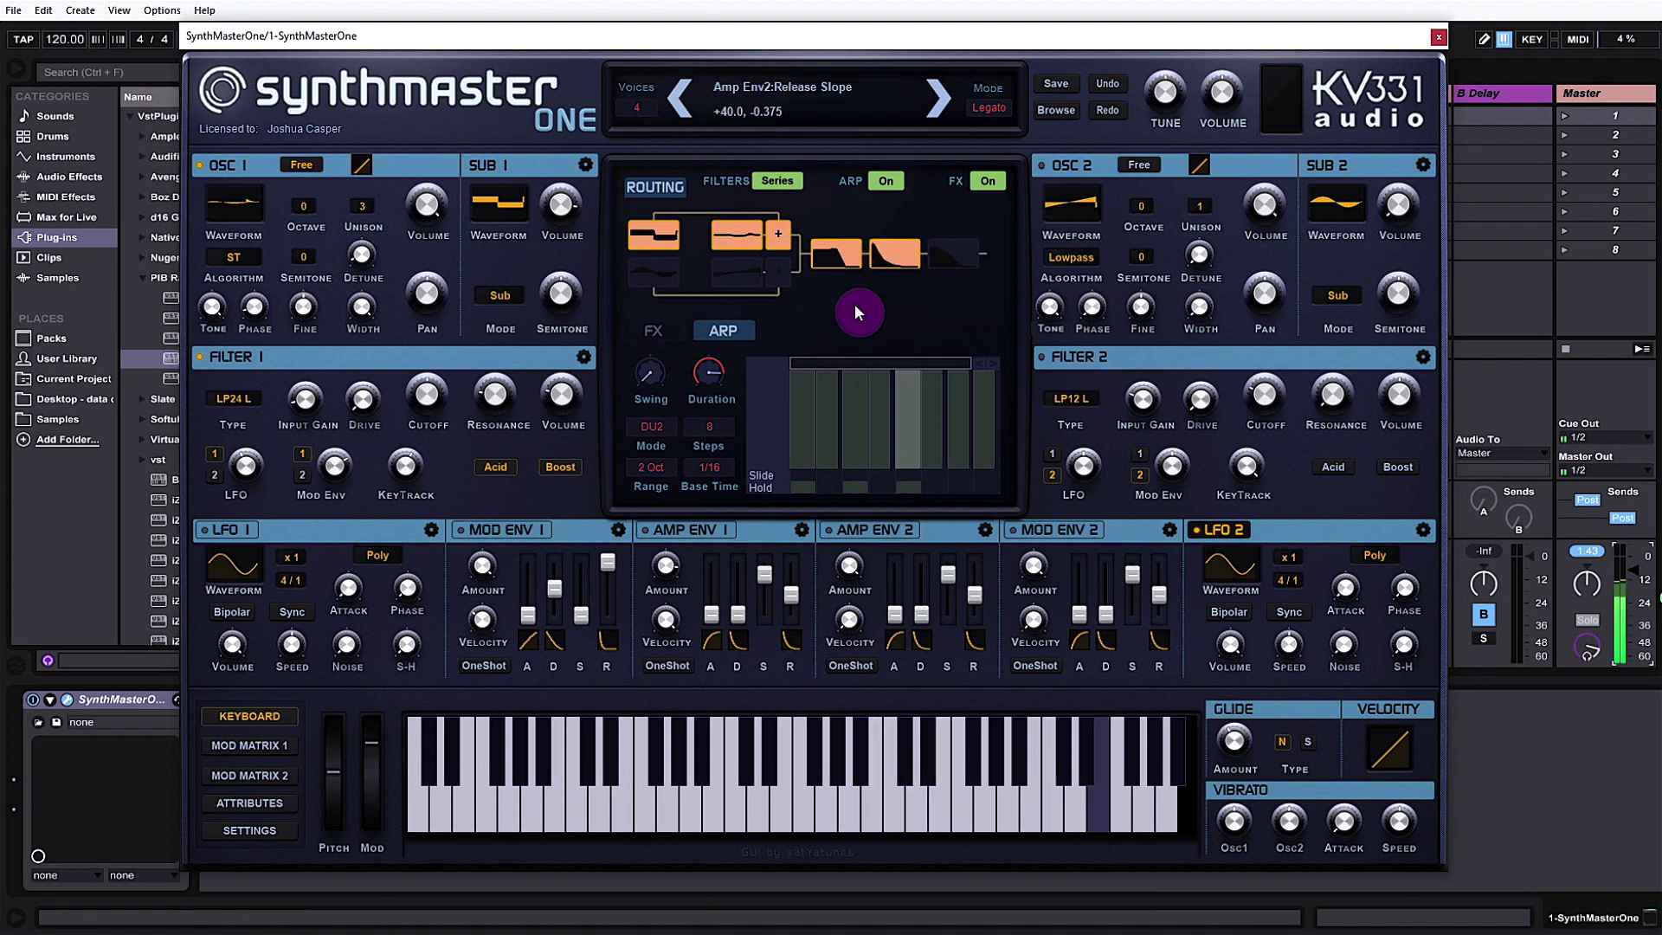
click(939, 100)
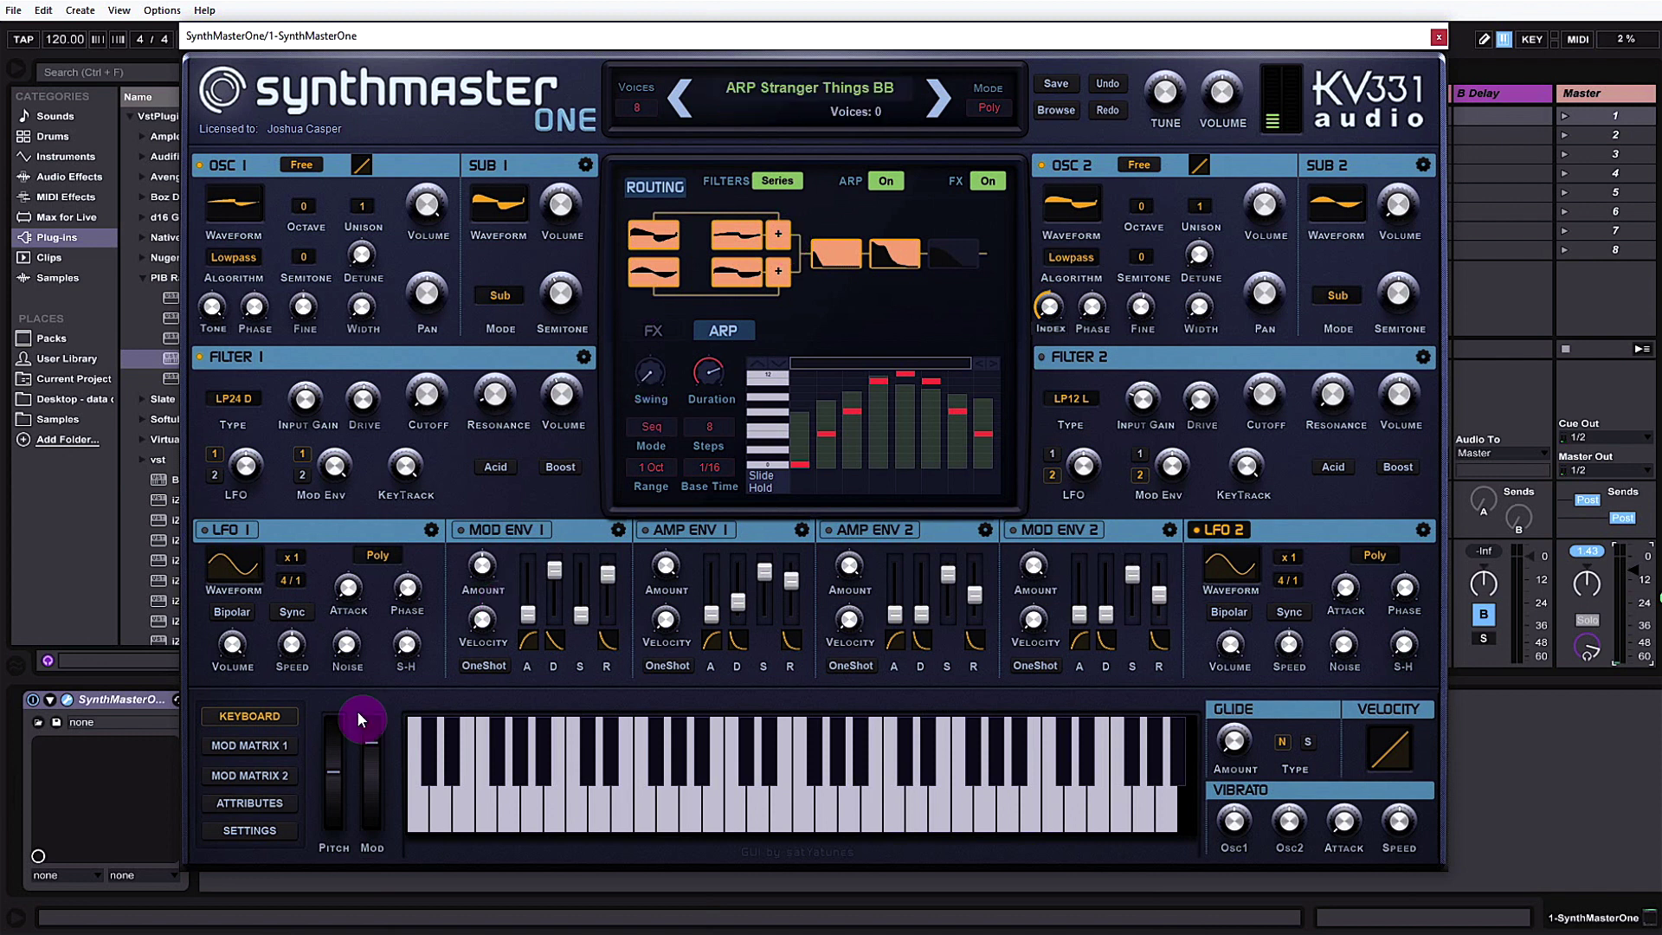
Look through the full list of all presets and leave it without loading one
click(796, 66)
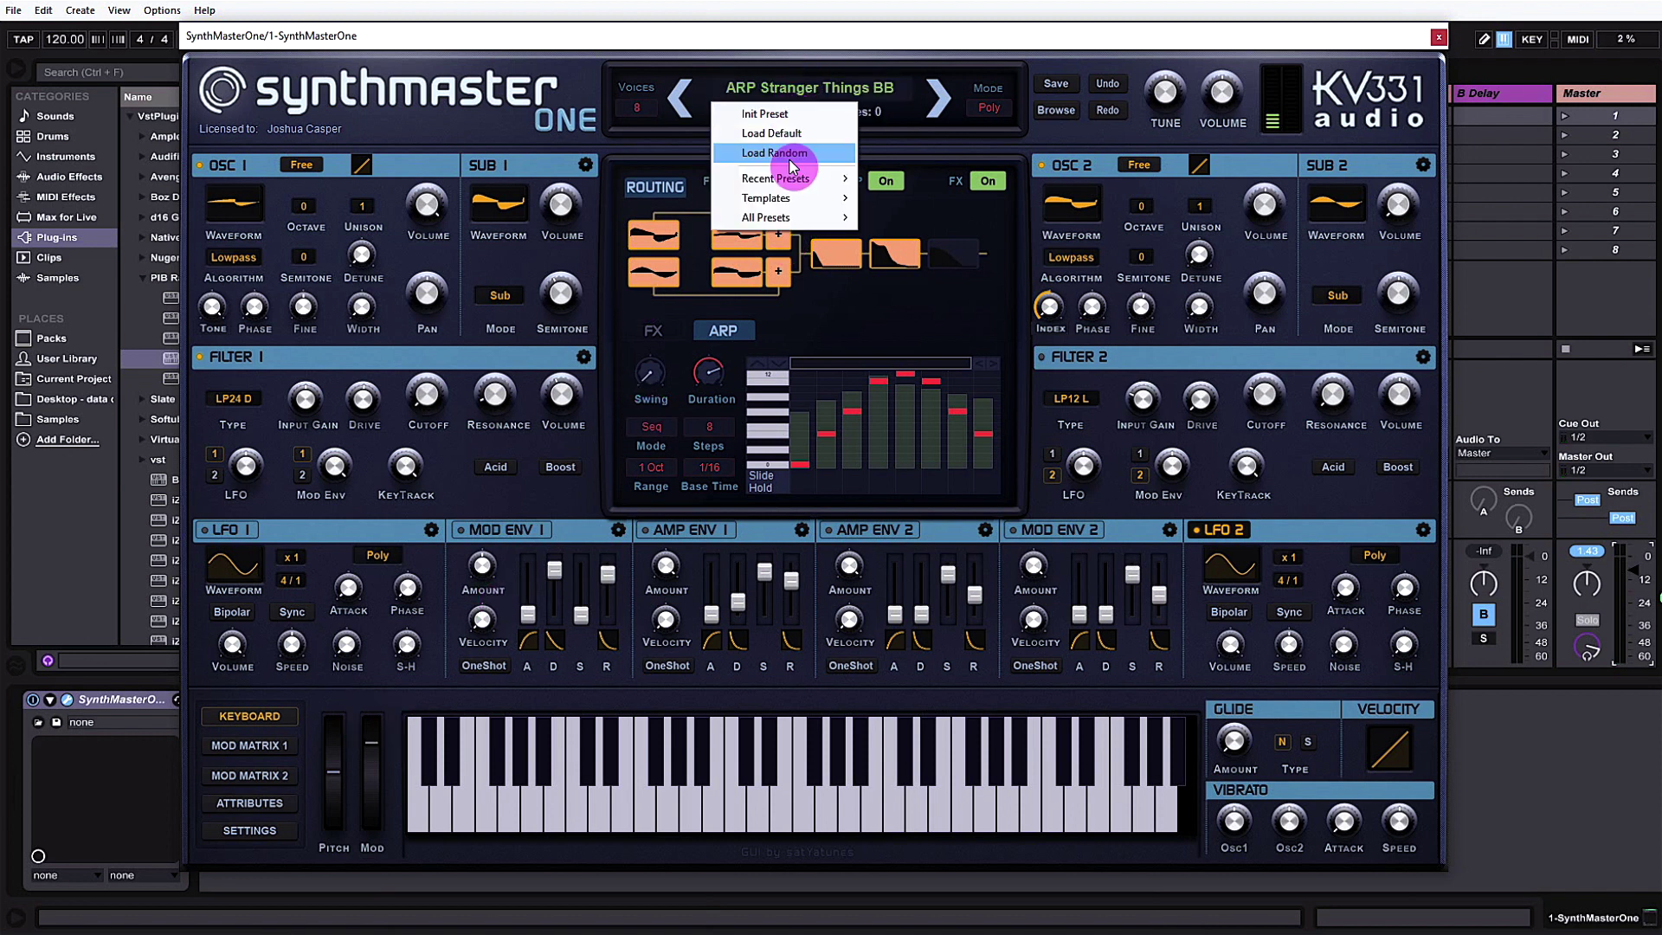
mouse_move(806, 221)
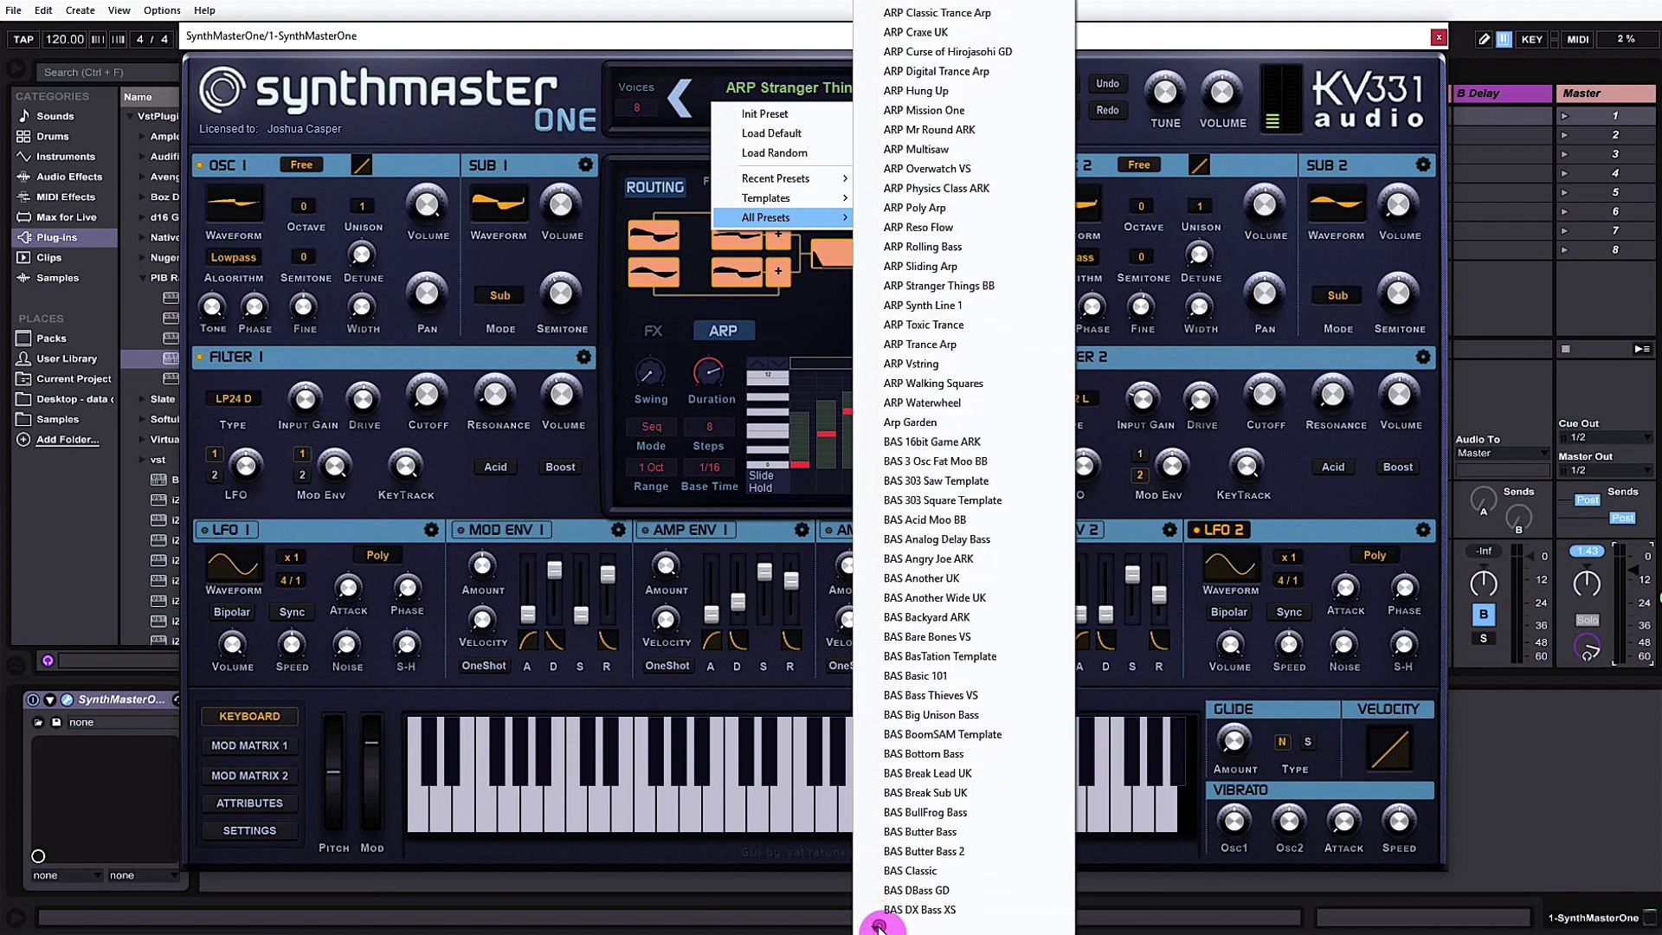
click(664, 36)
Open the preset browser, filter the instrument type to Lead and audition a lead preset
click(1058, 104)
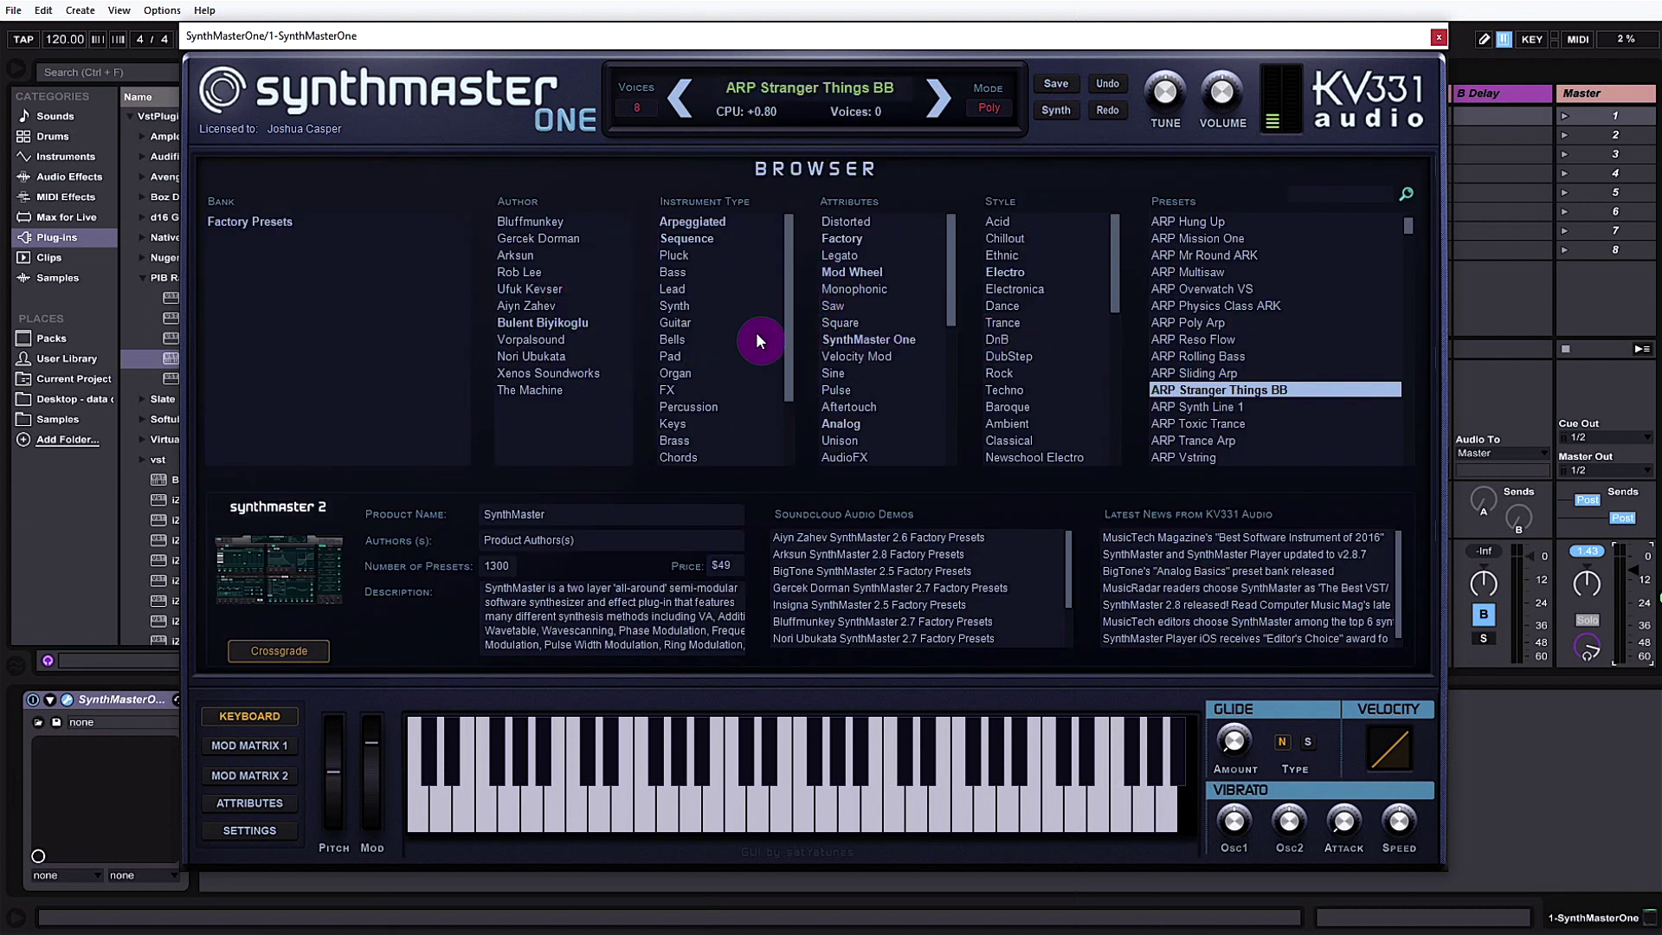
click(677, 292)
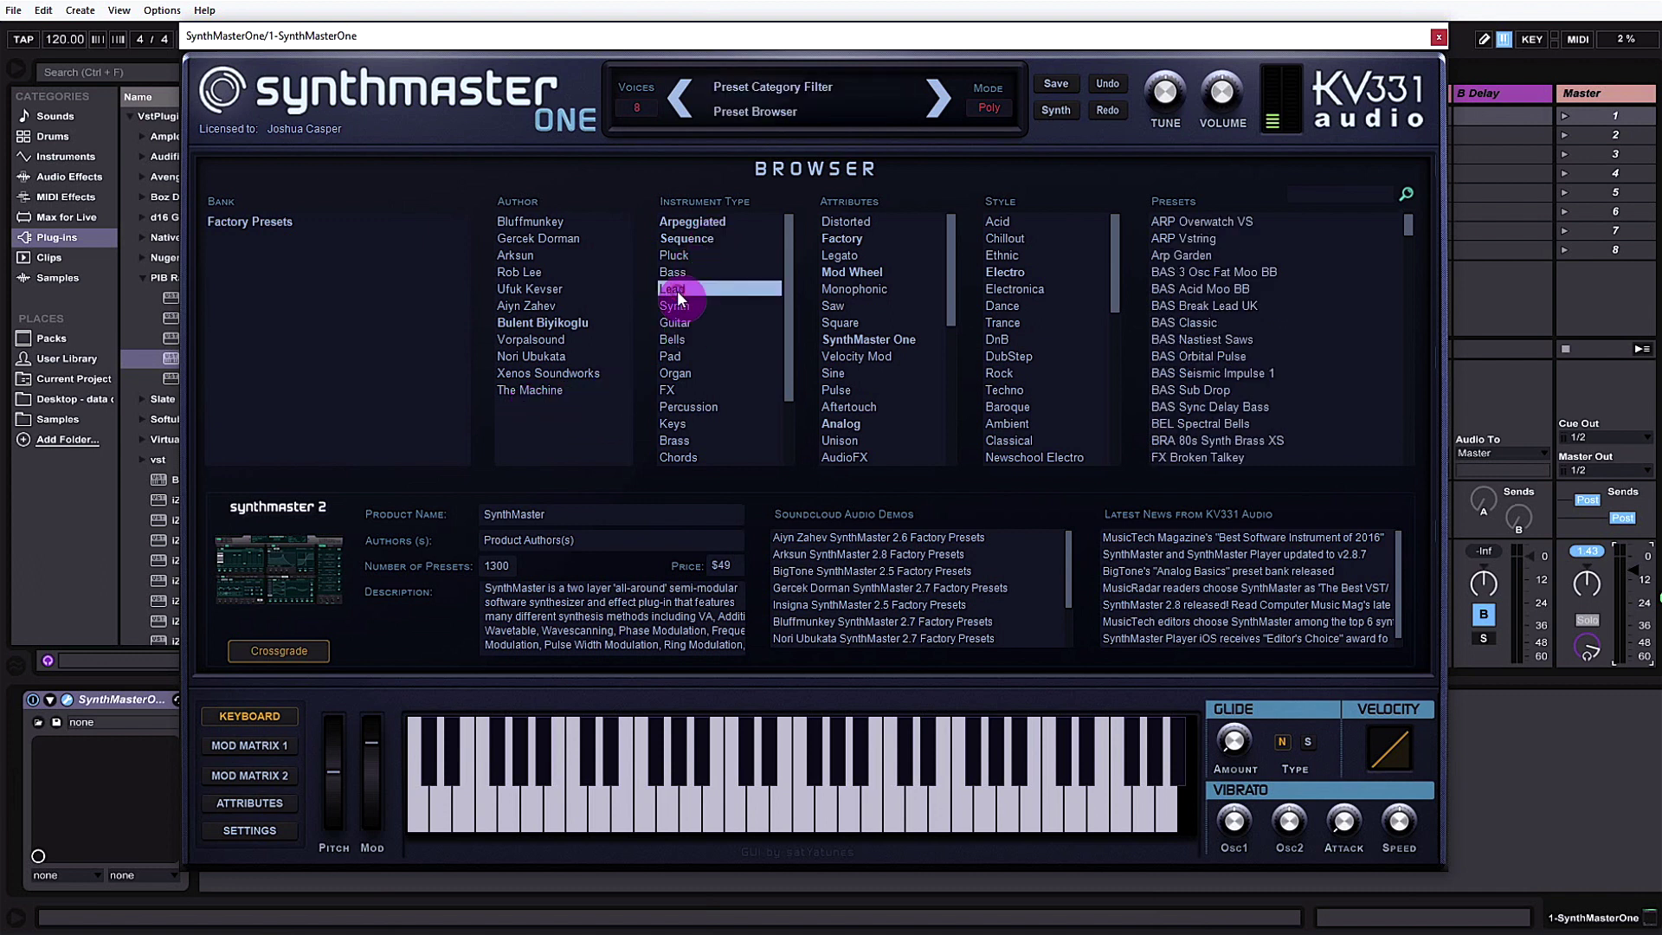
scroll(1212, 400, down, 10)
click(1207, 325)
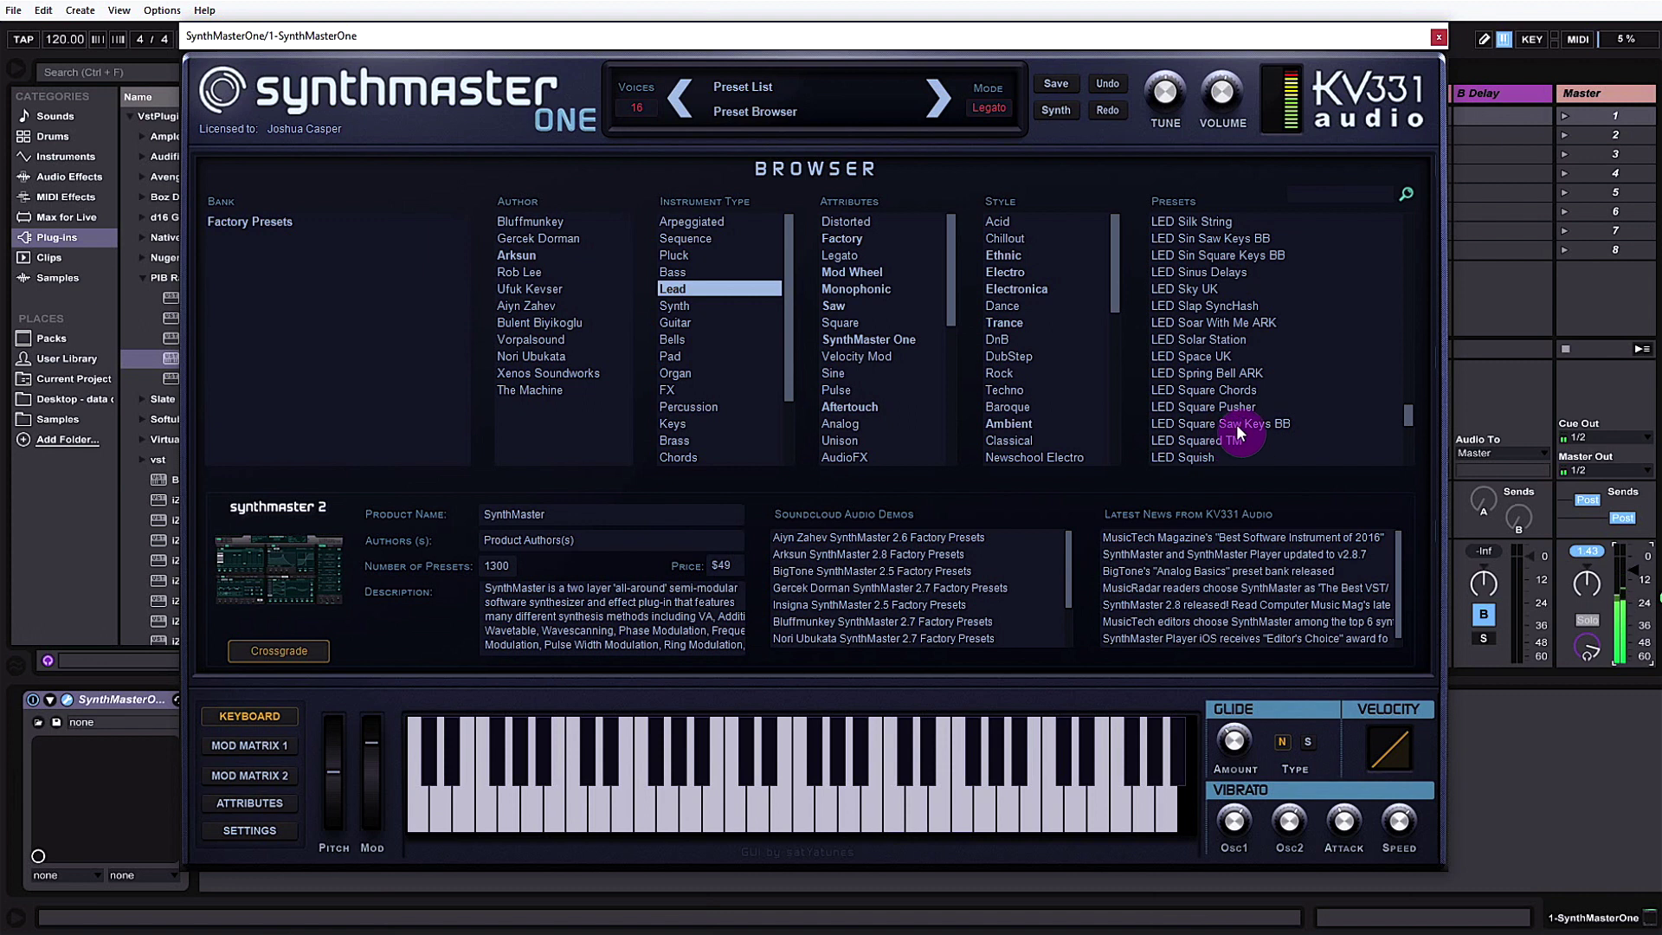
Audition the PLK Cool Pluck, PLK Progressive Pluck, SEQ Data Entry ARK and SEQ Mission Impossible BB presets
scroll(1233, 426, down, 6)
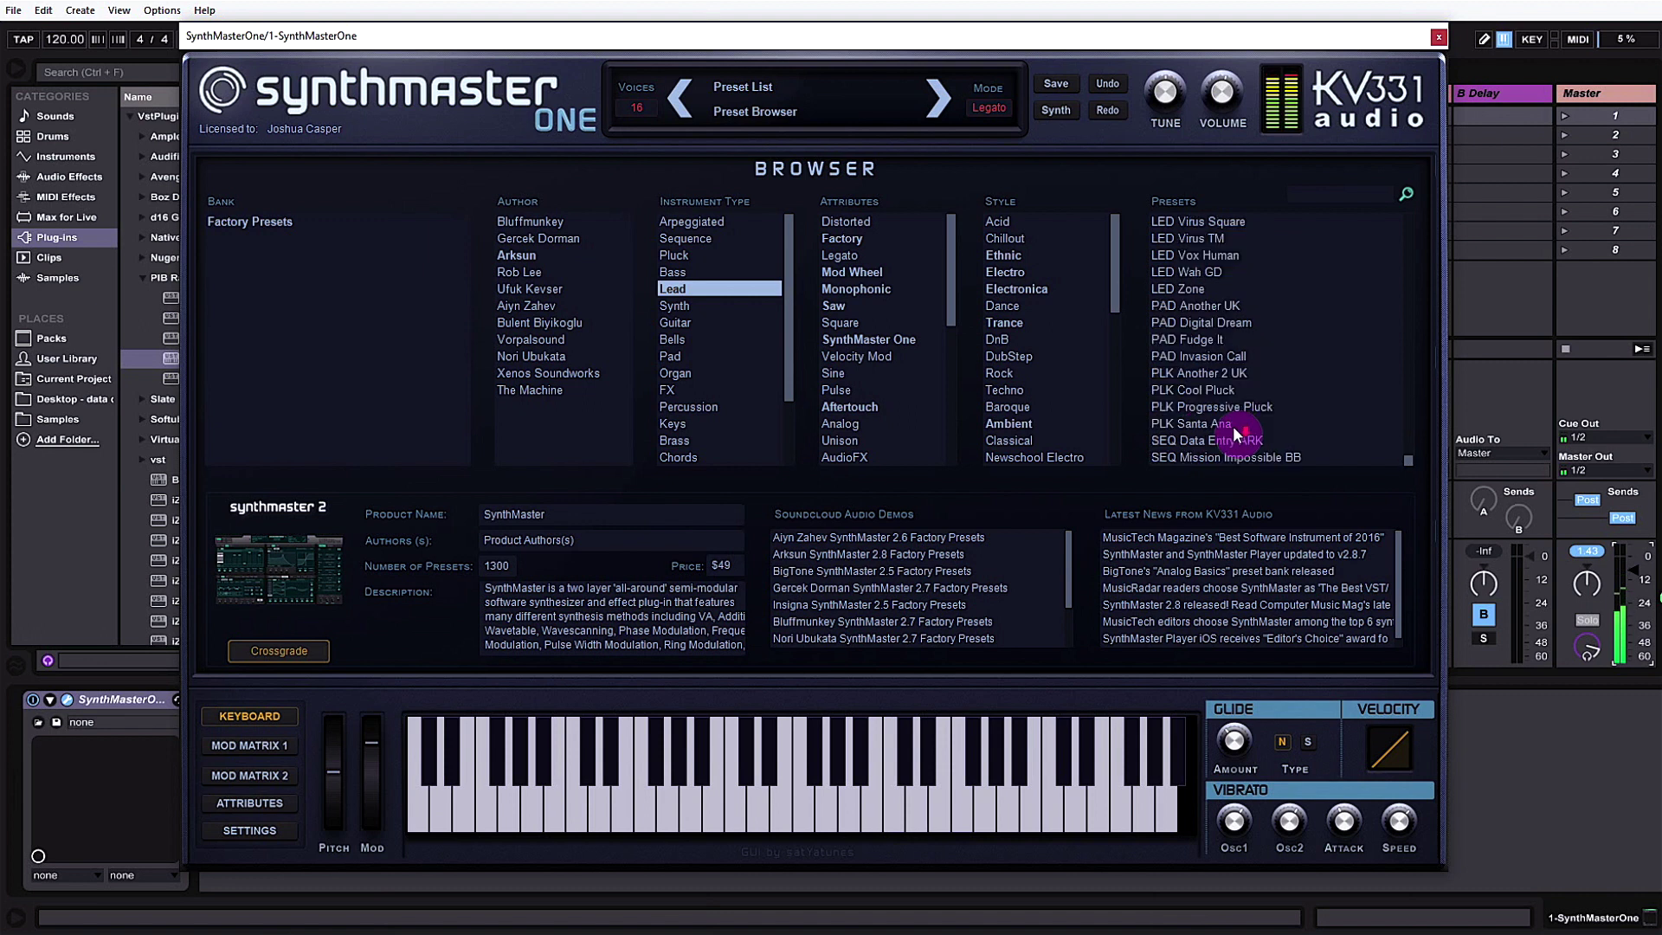
click(1196, 391)
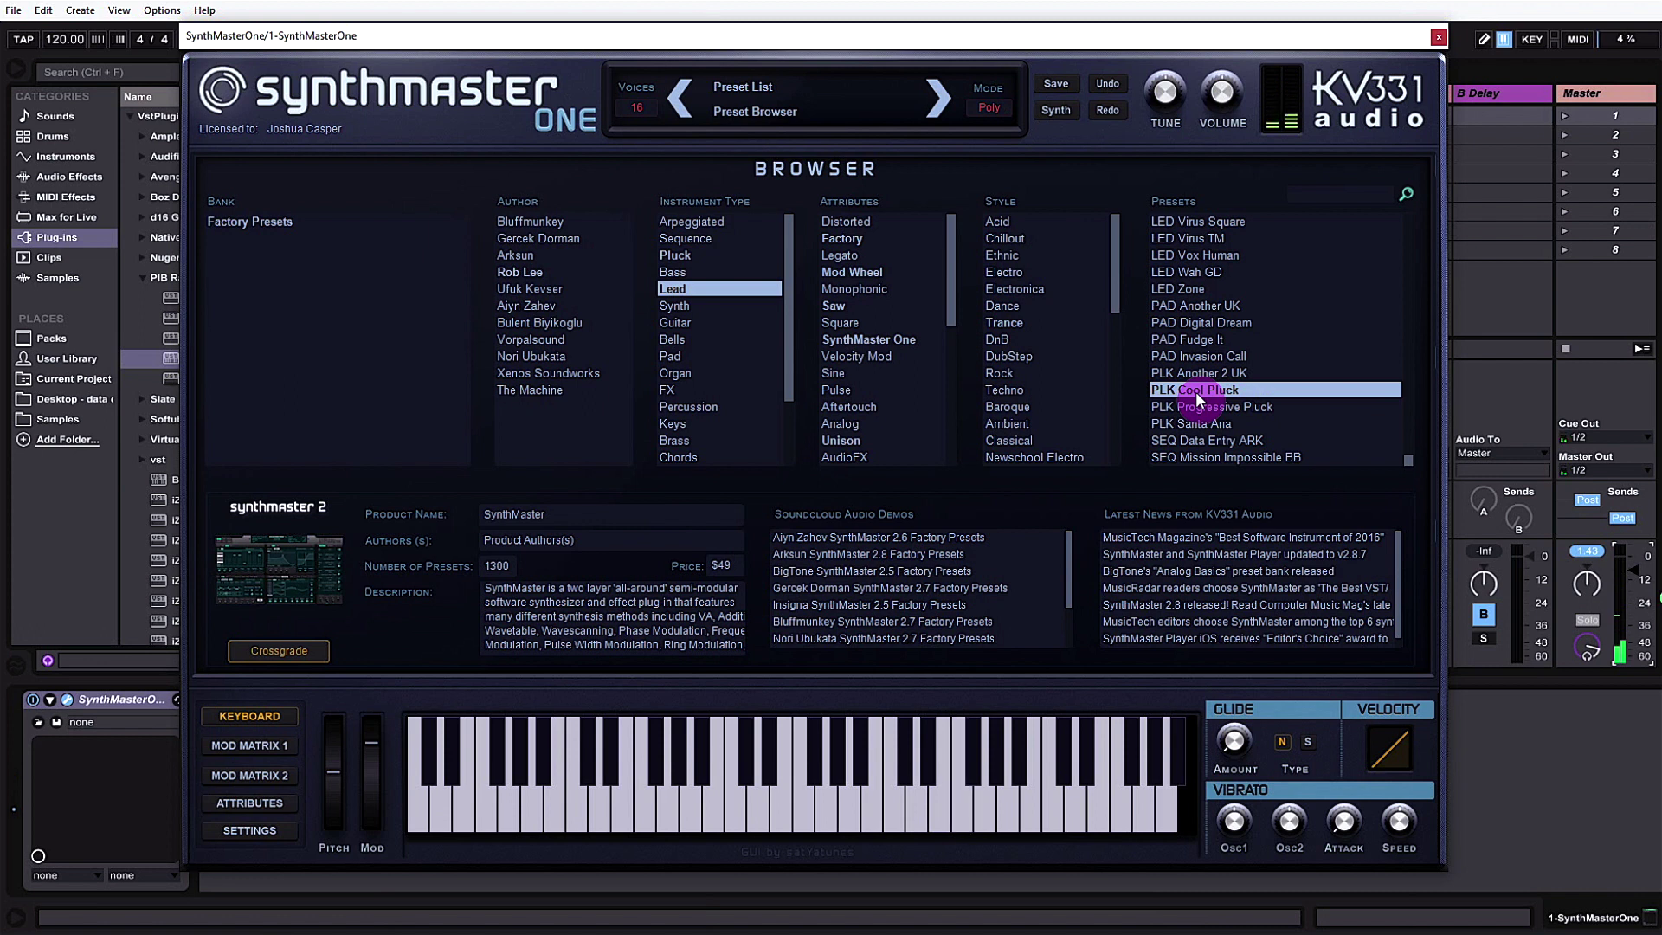
click(1203, 410)
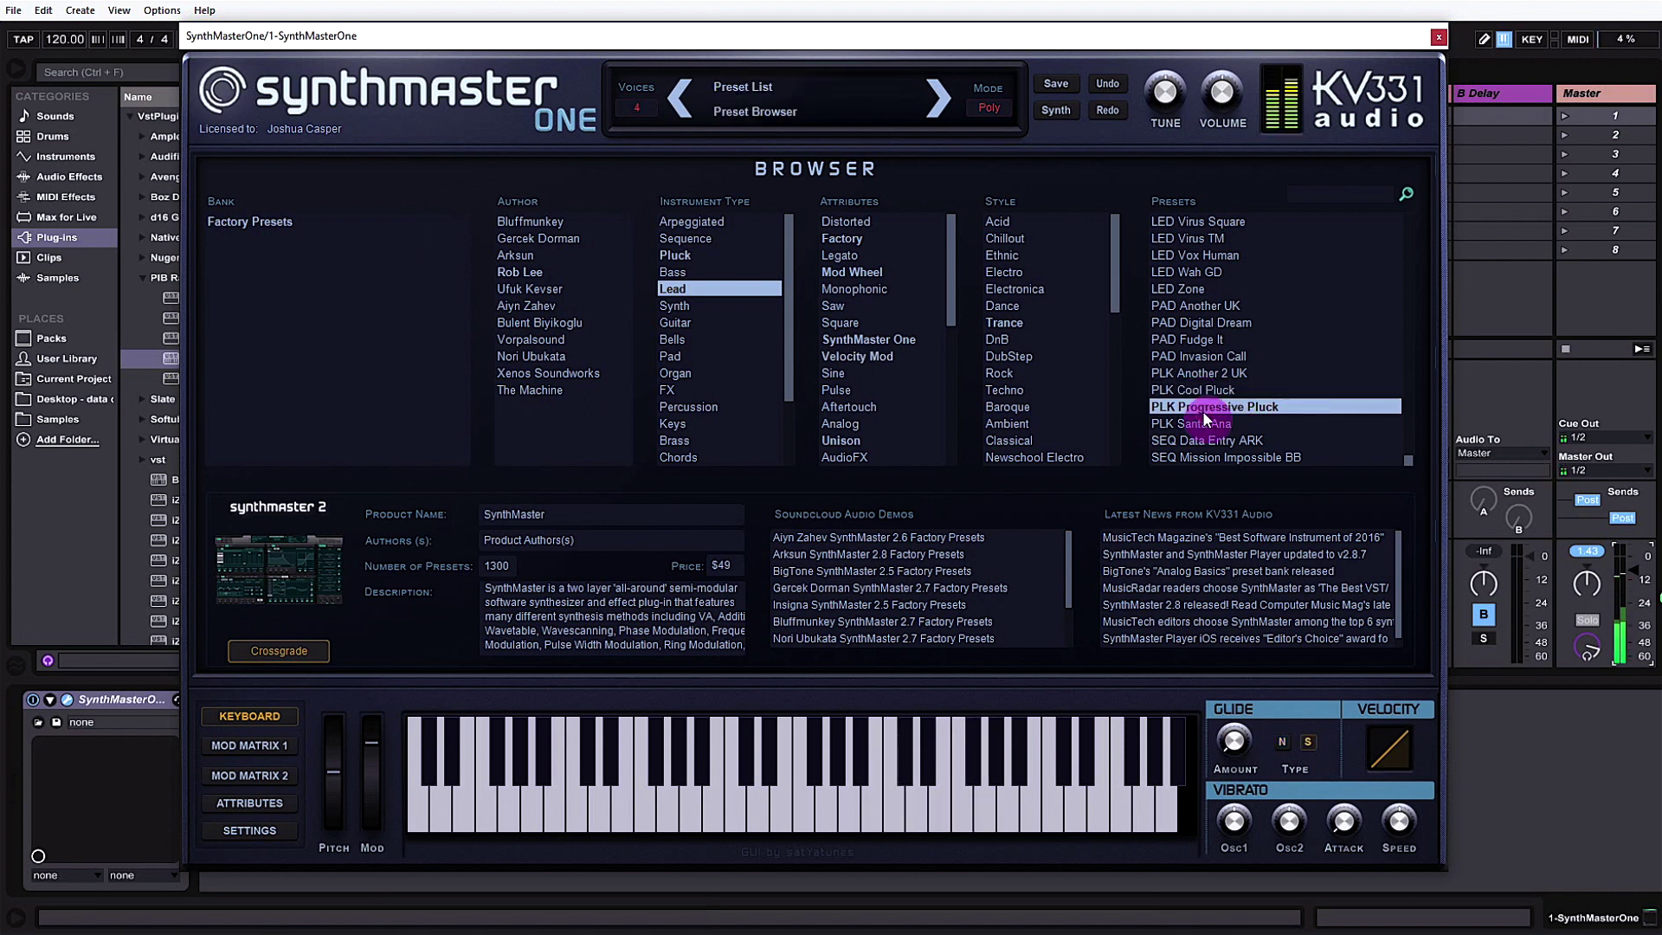
click(1203, 439)
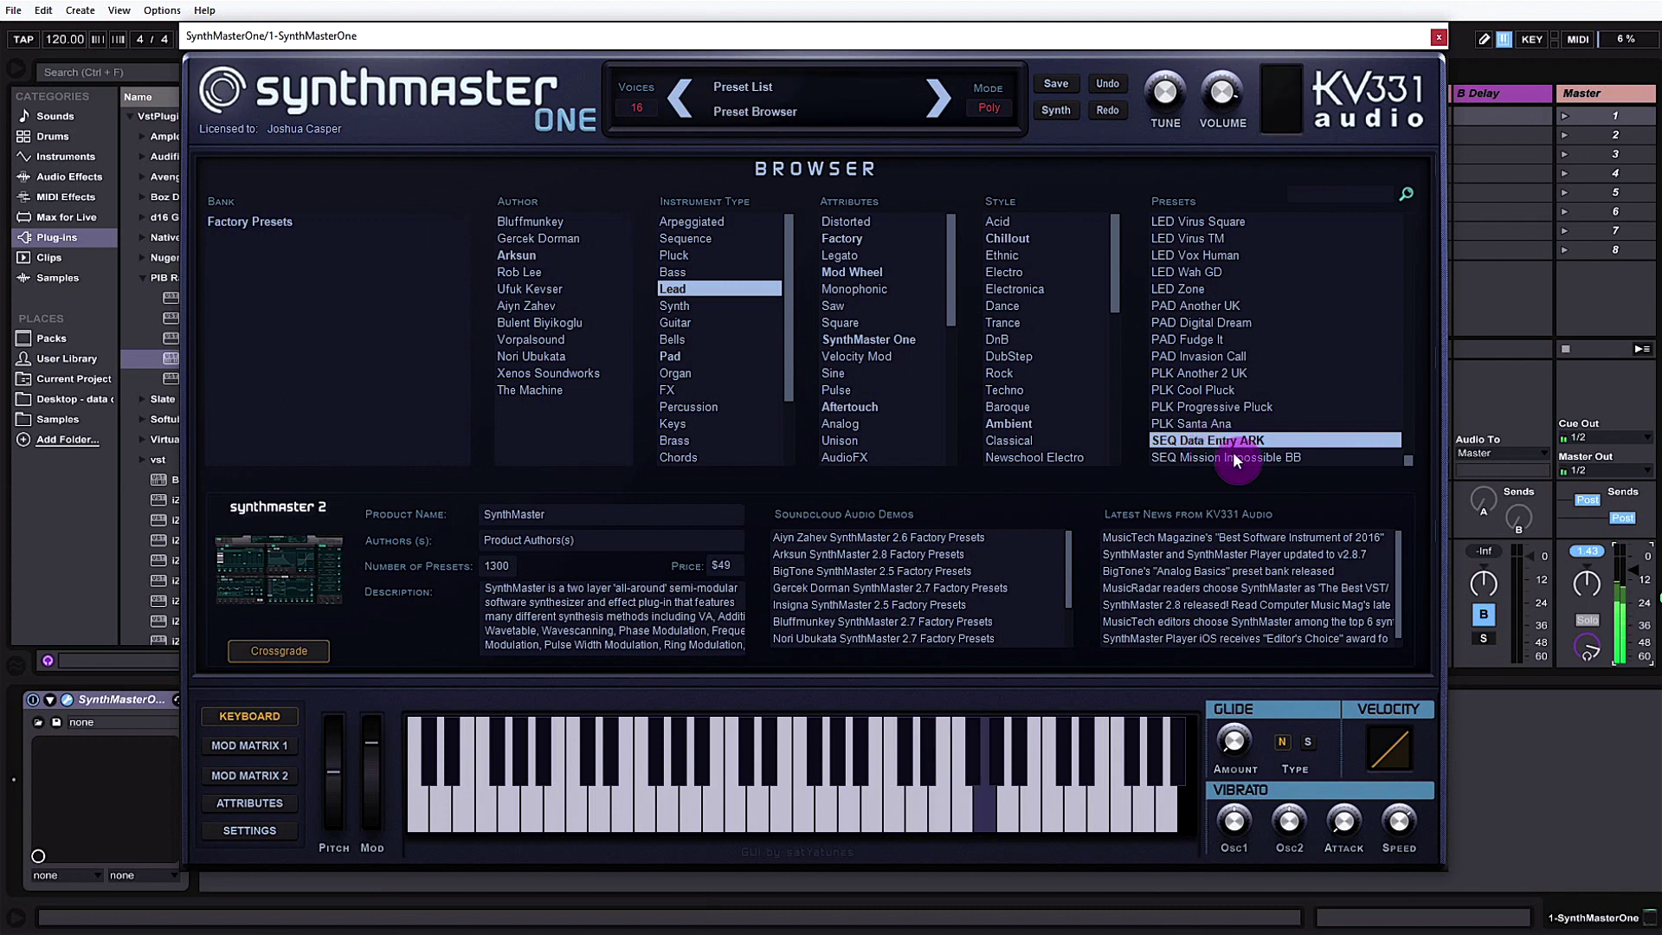
click(1233, 455)
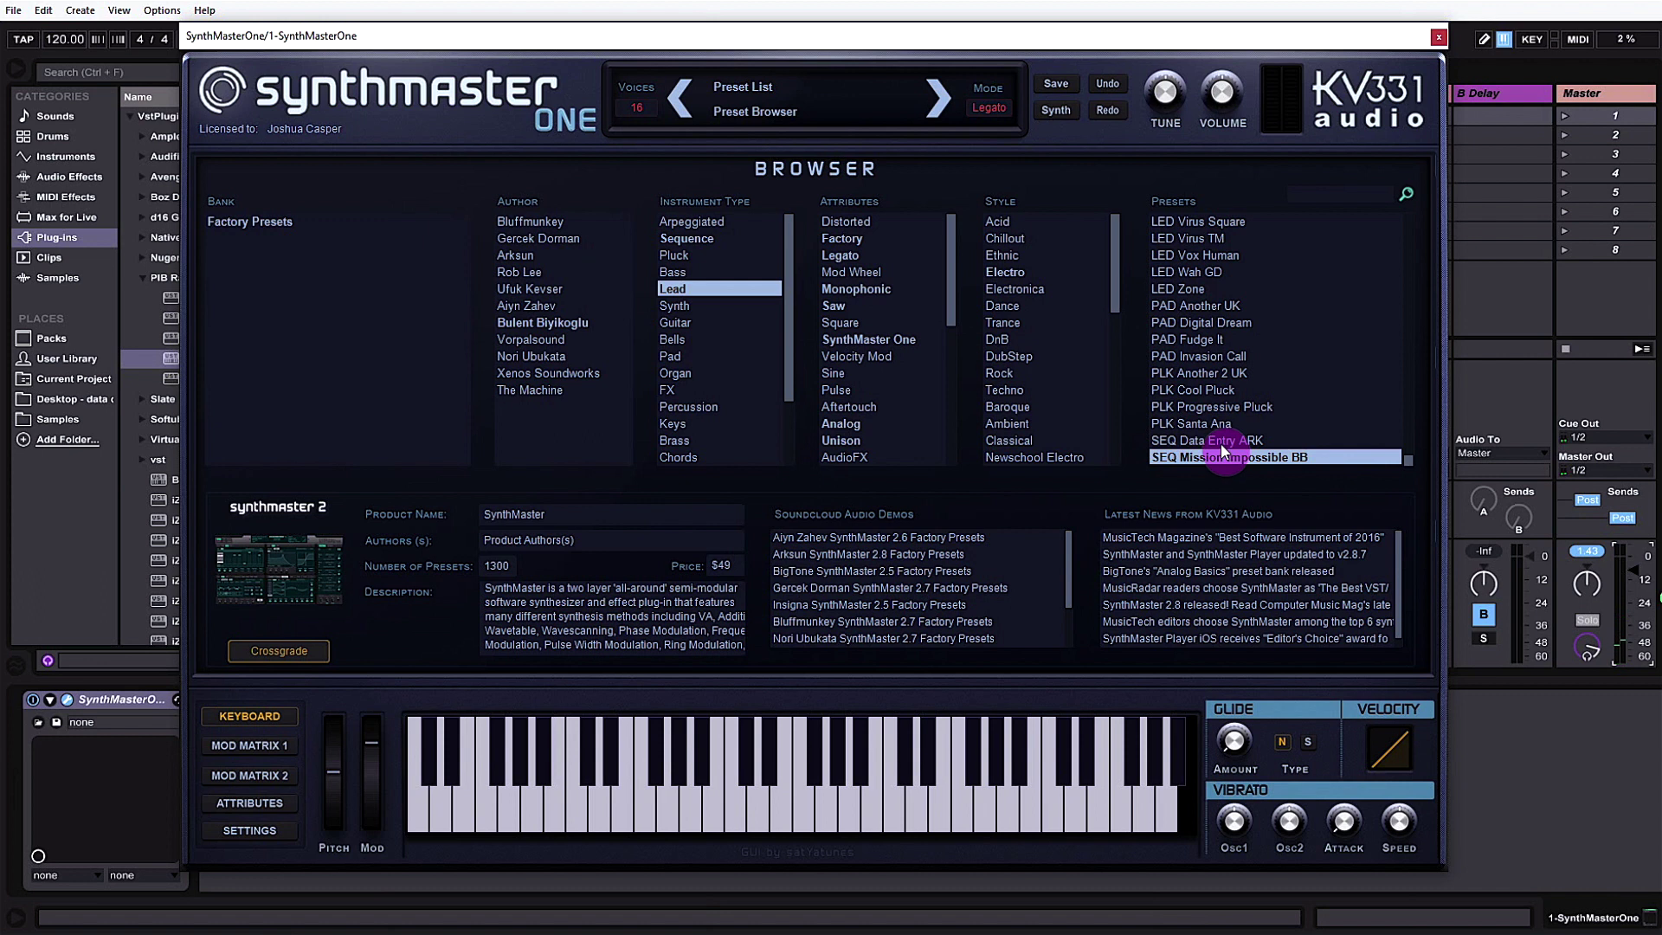
Narrow the lead presets to the DubStep style and audition LED Hoover VS
click(1013, 355)
click(1181, 359)
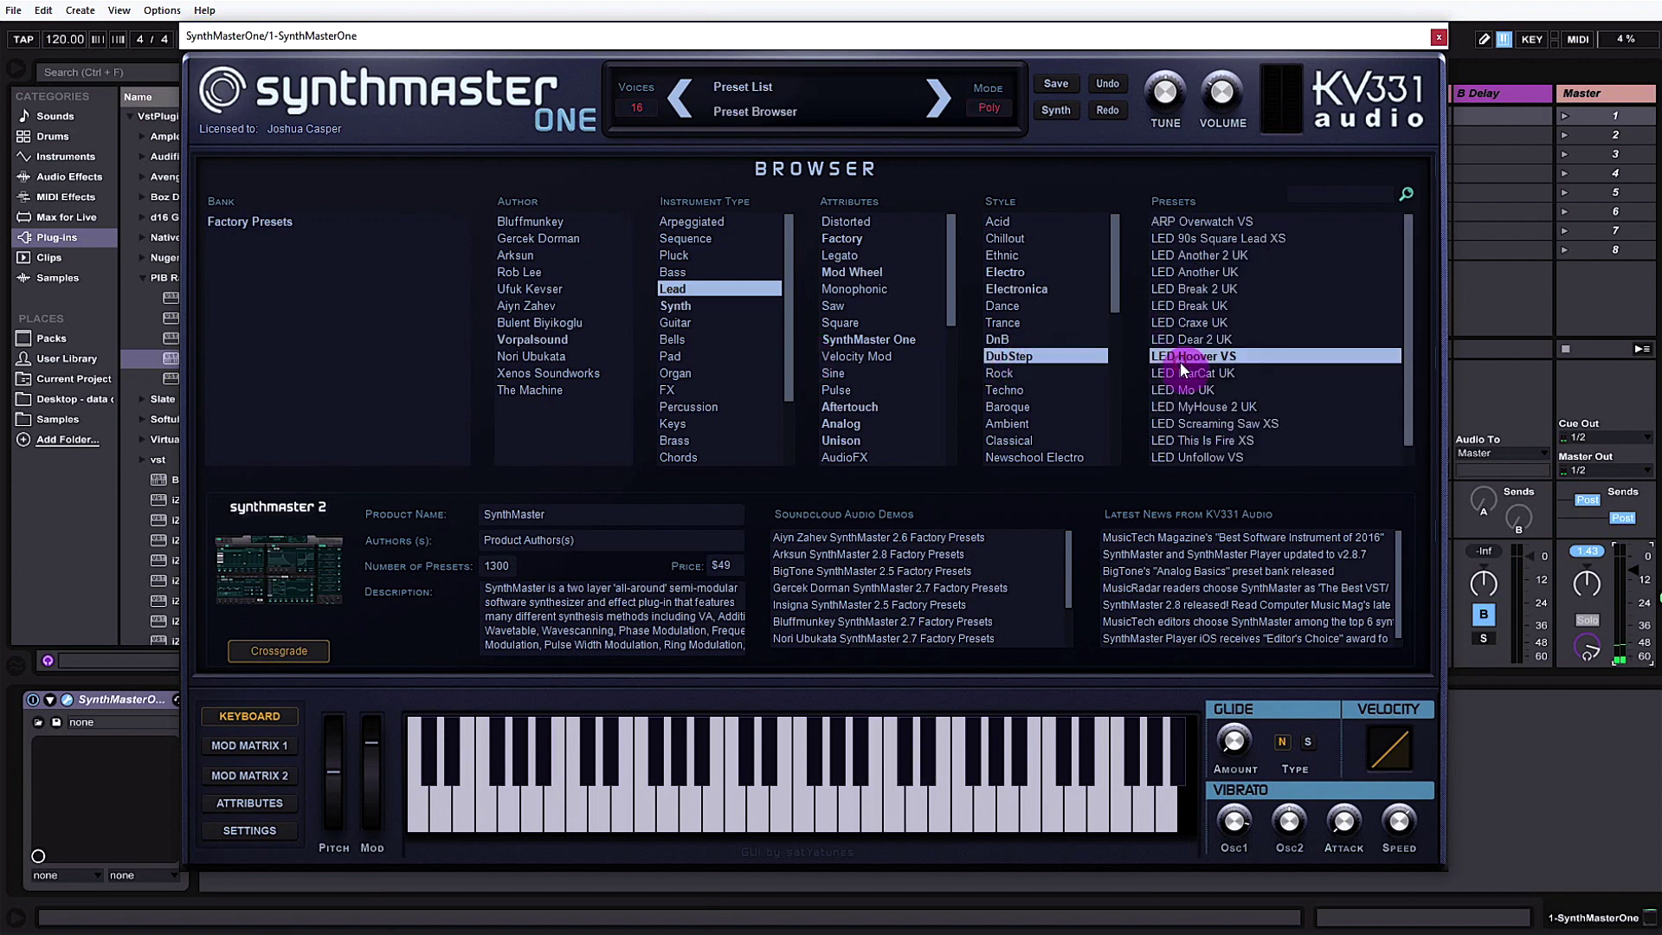
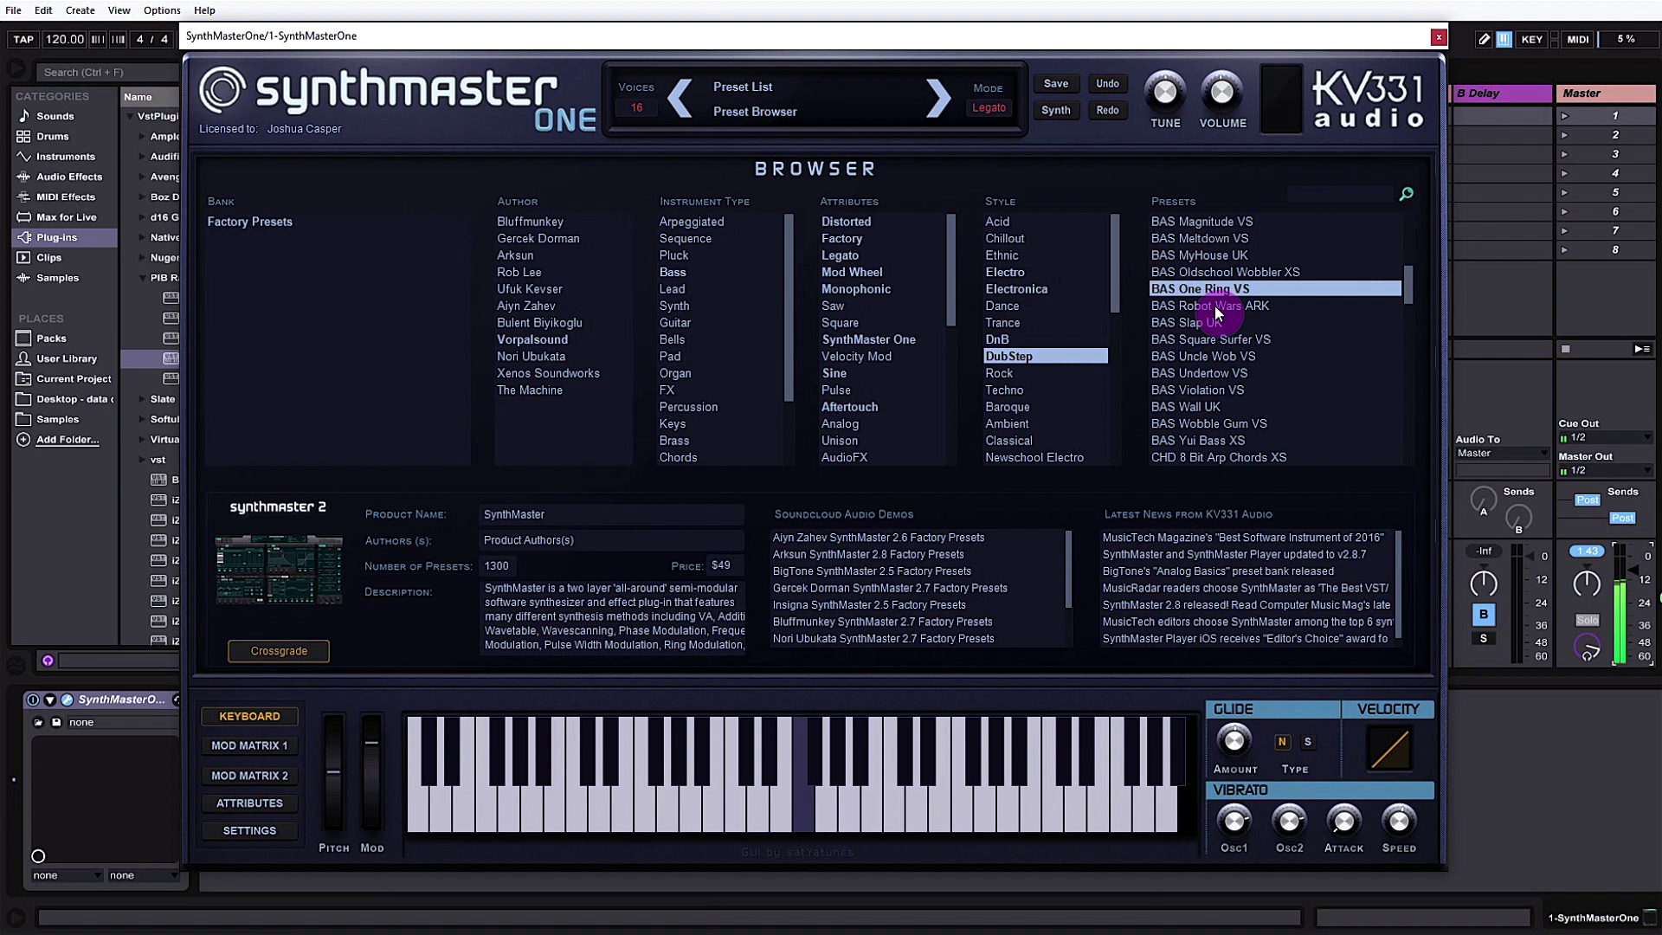
Audition the dubstep basses MyHouse UK, Meltdown VS, Magnitude VS, Oldschool Wobbler XS, Square Surfer VS and Wall UK
click(1206, 252)
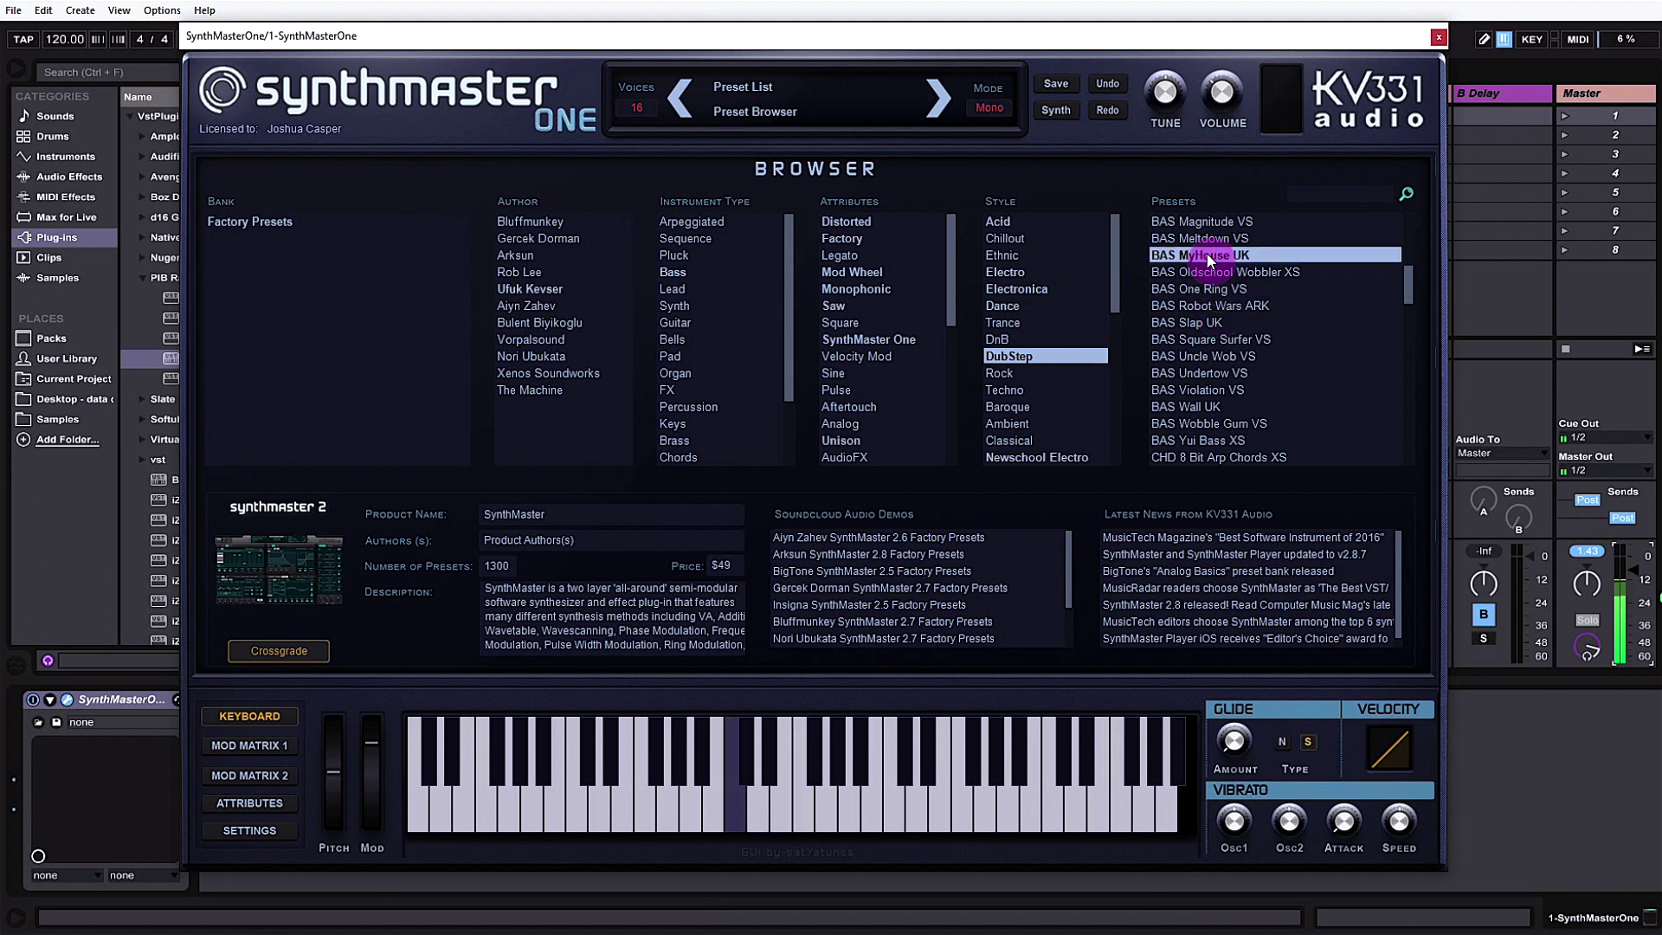
click(1198, 233)
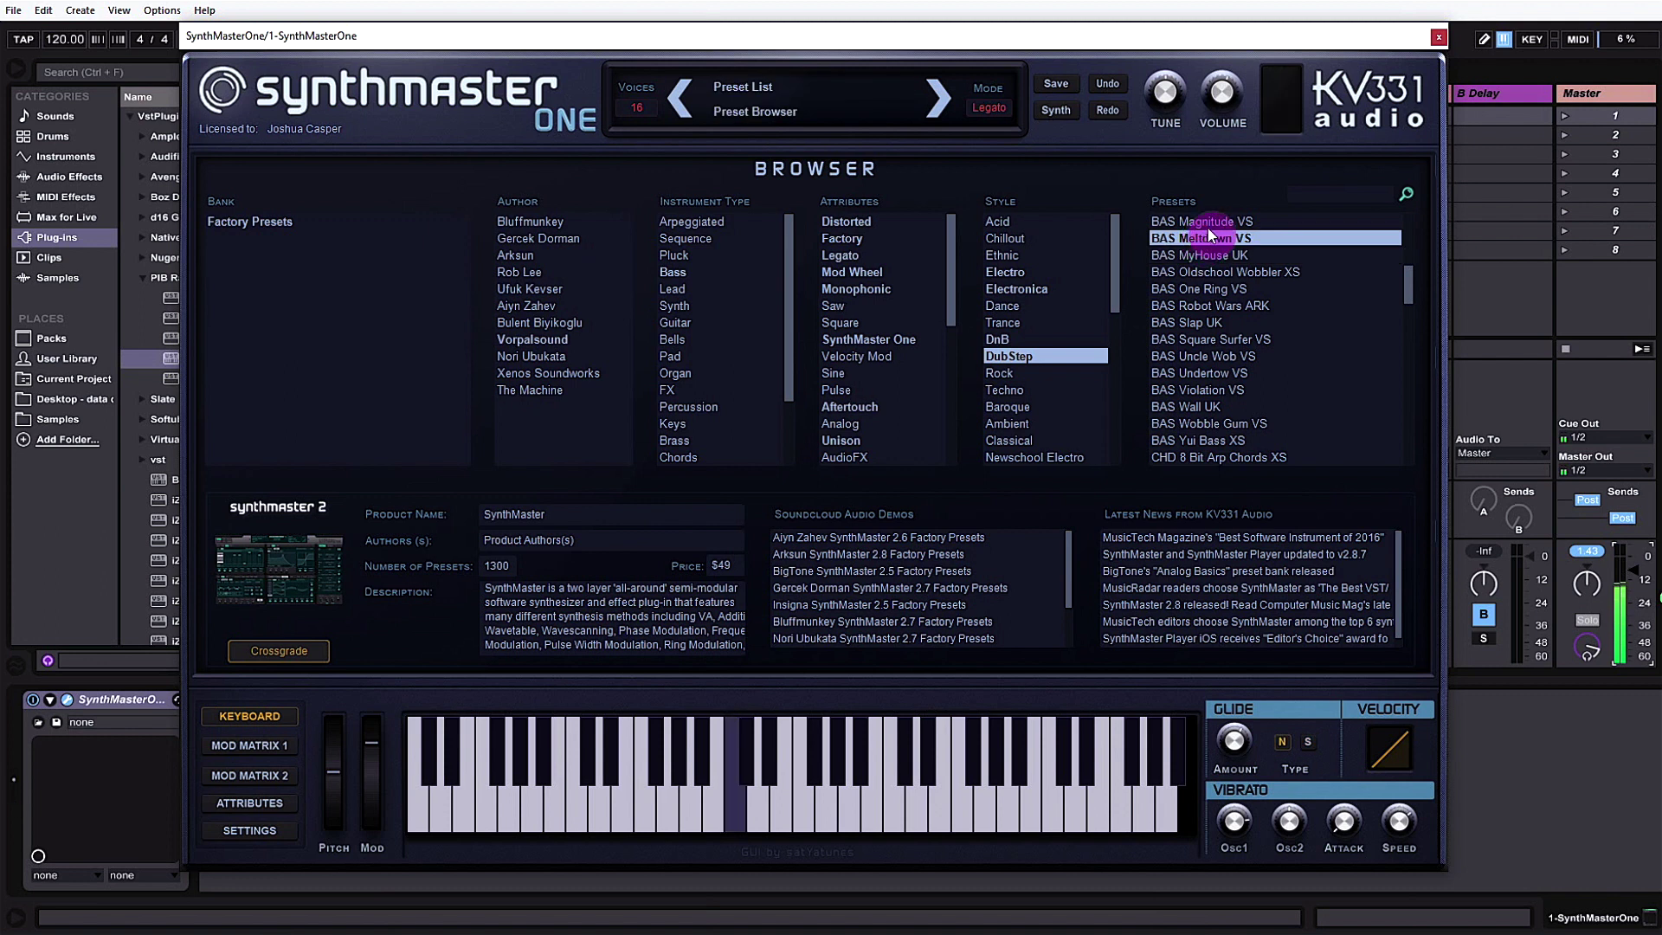
click(1209, 223)
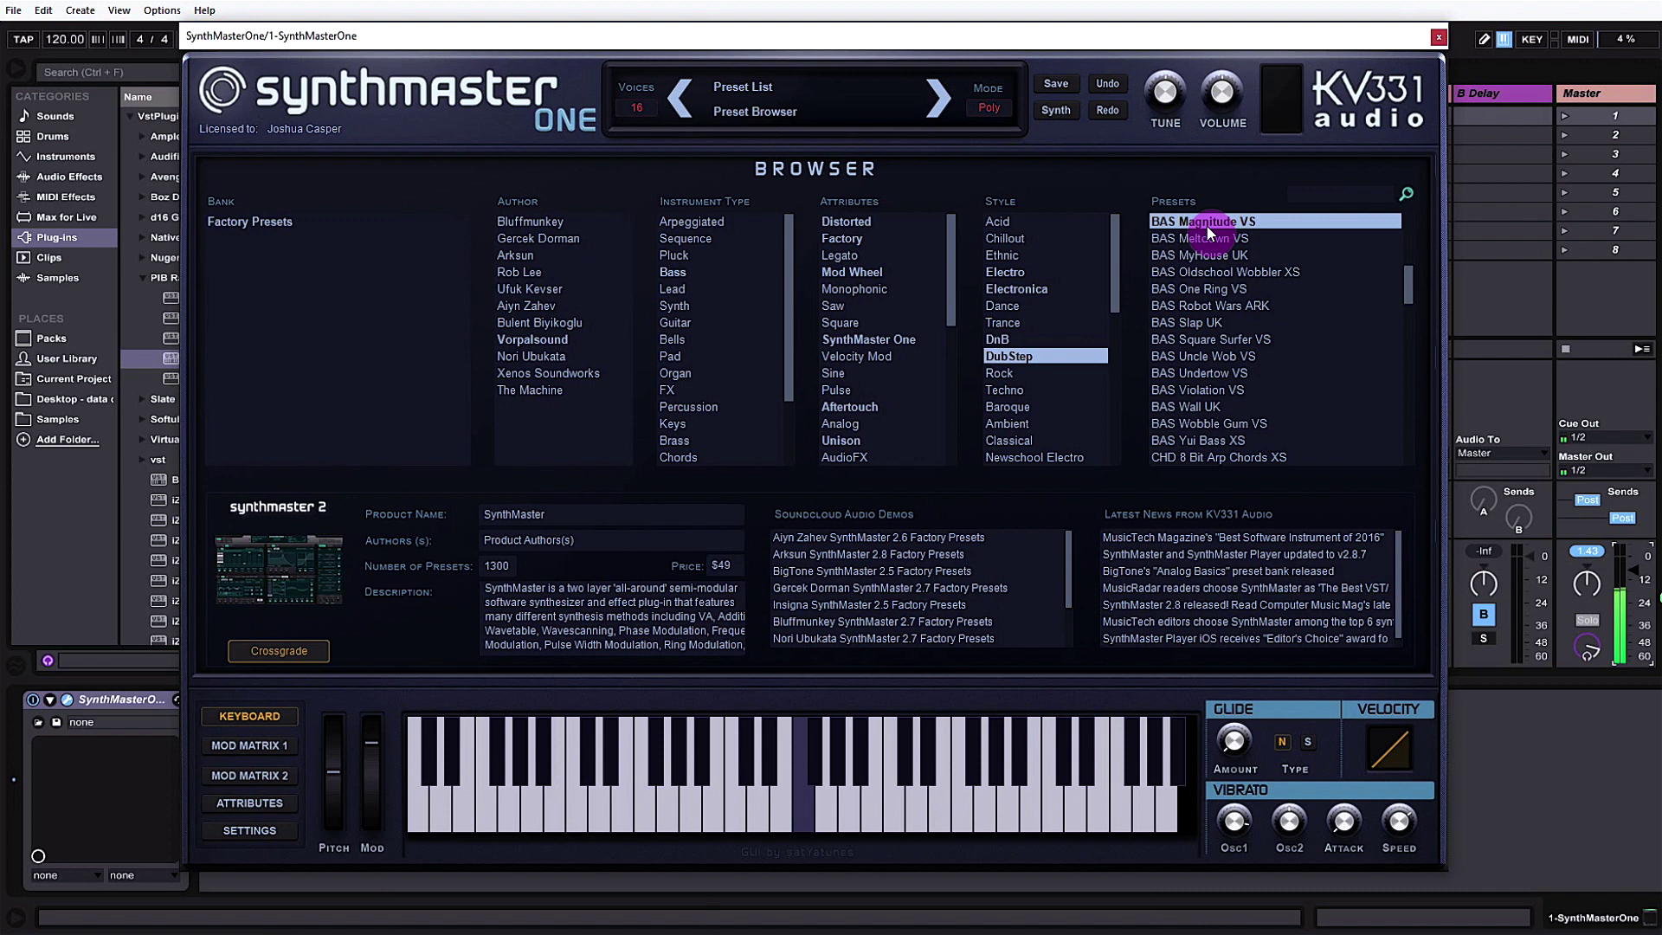
click(1227, 274)
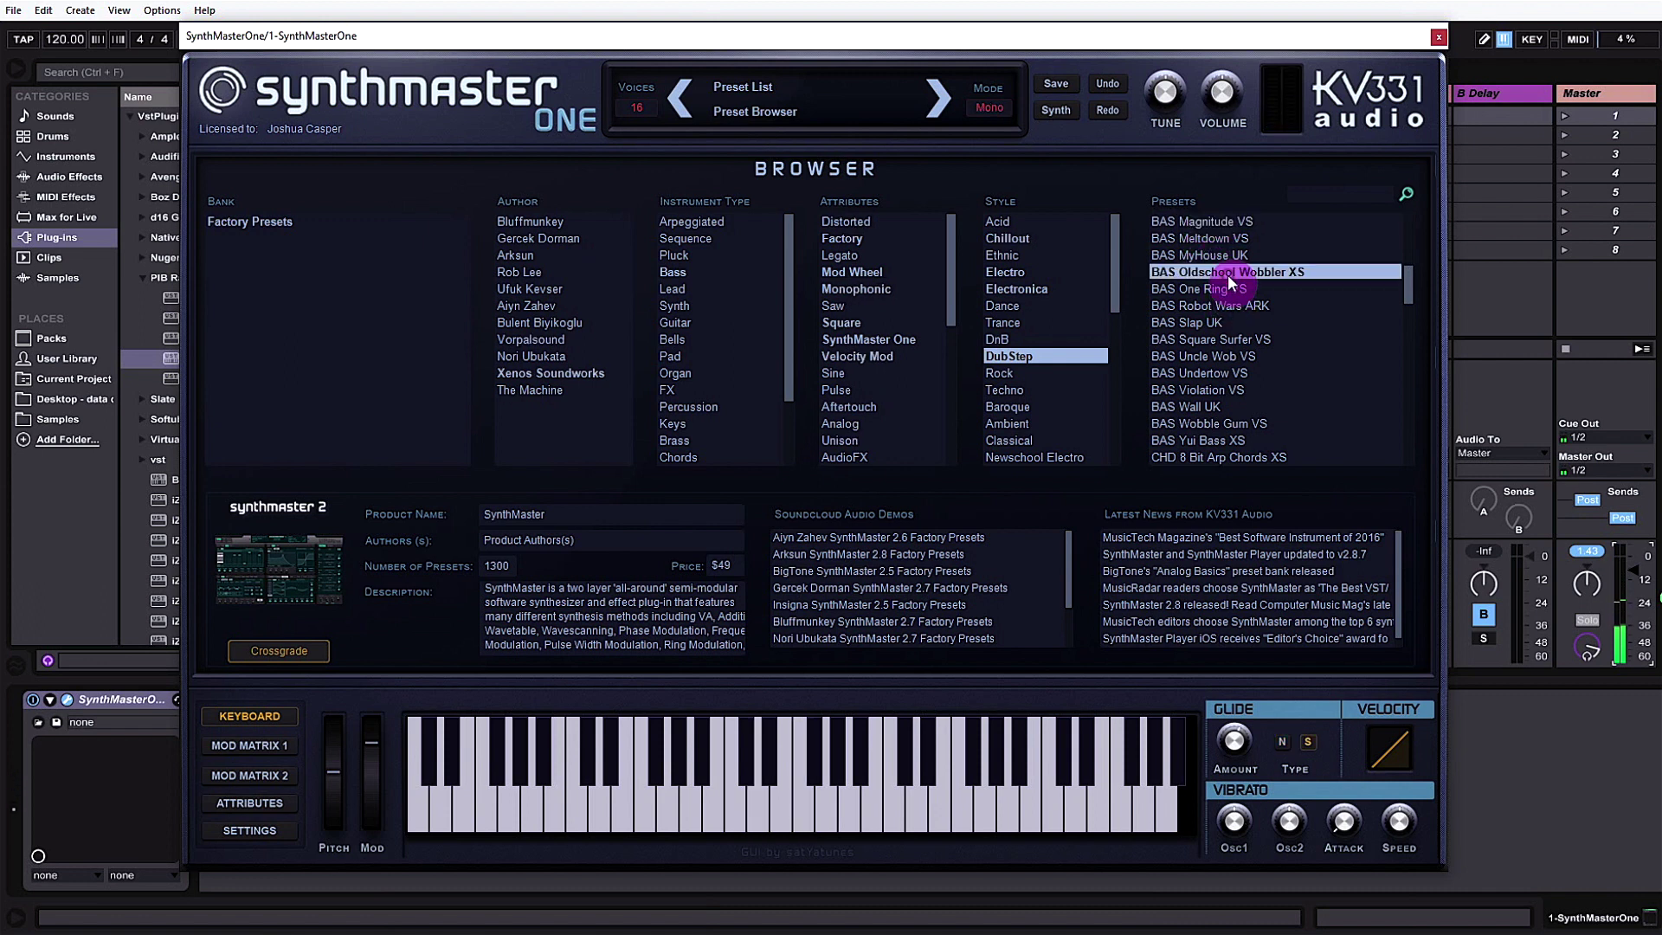
click(1207, 345)
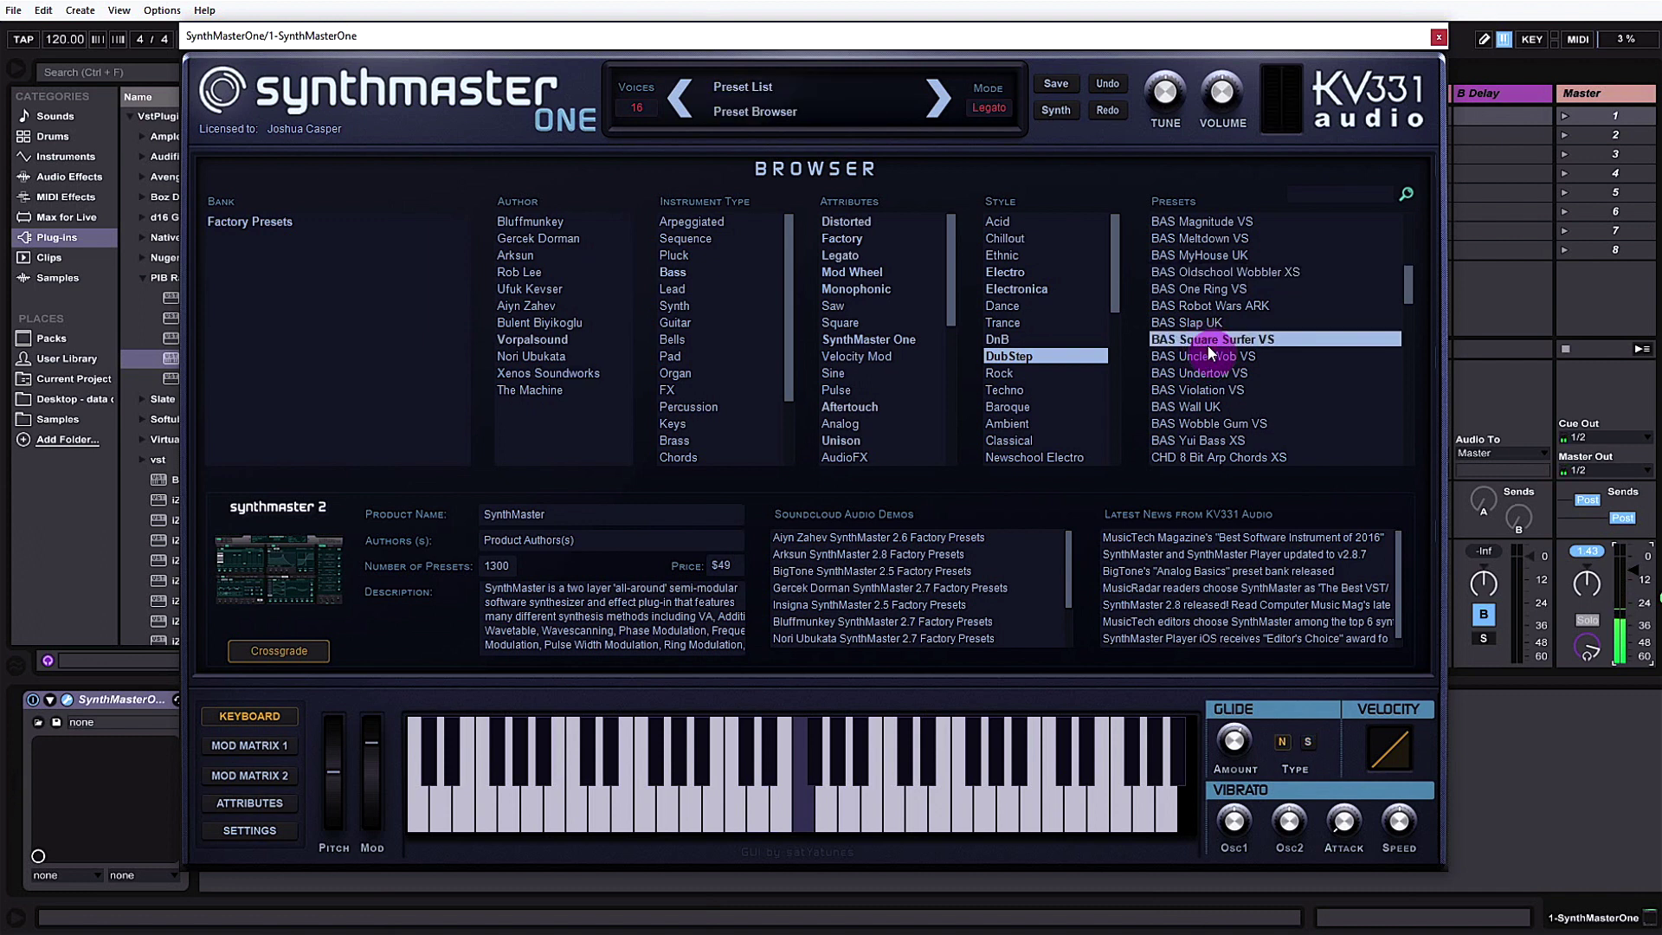
click(1202, 404)
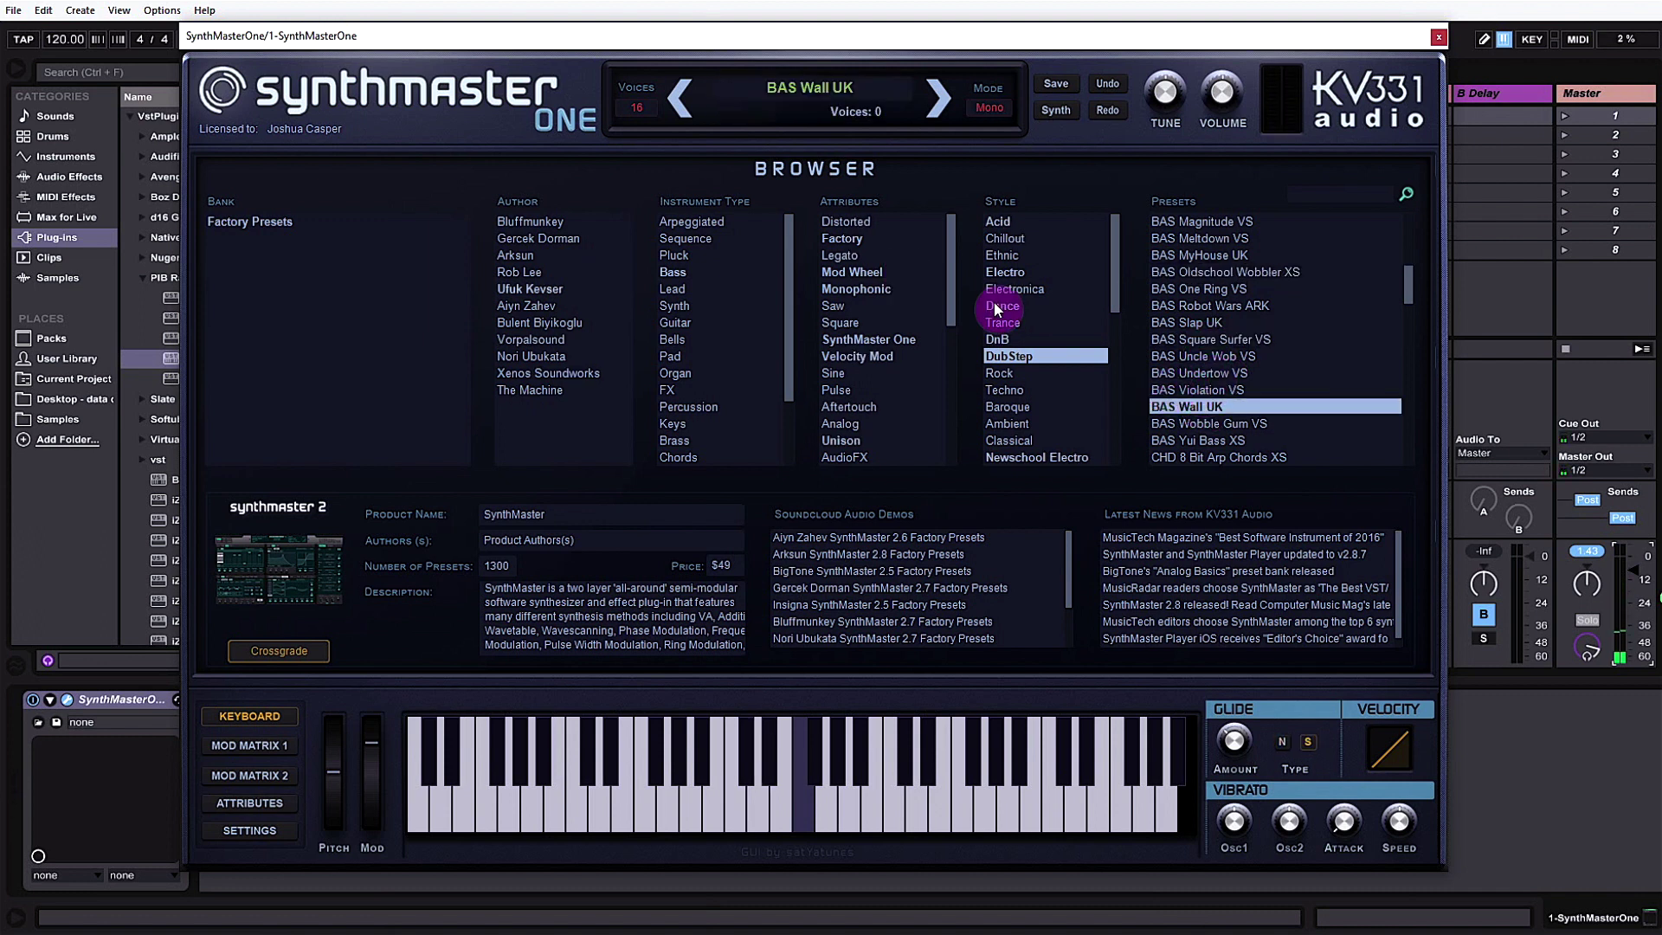
Look through the available styles and filter the presets to Reggae
scroll(1000, 334, down, 5)
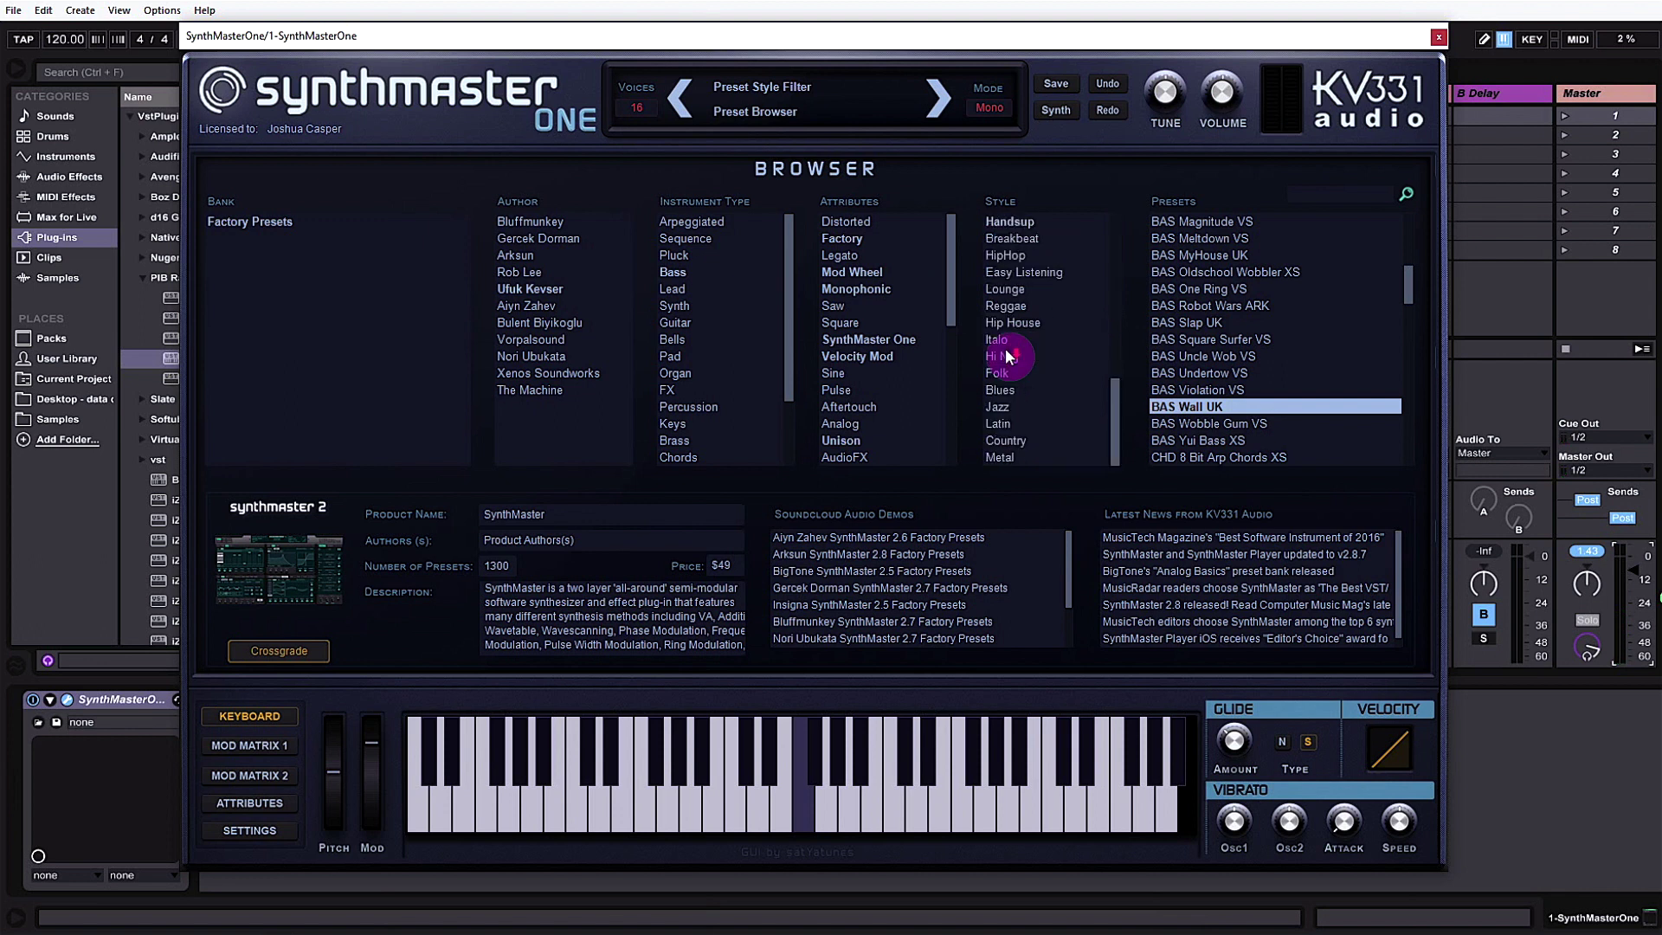
scroll(1006, 349, up, 3)
scroll(1005, 348, down, 3)
click(1014, 306)
scroll(1043, 330, up, 3)
scroll(1043, 329, down, 3)
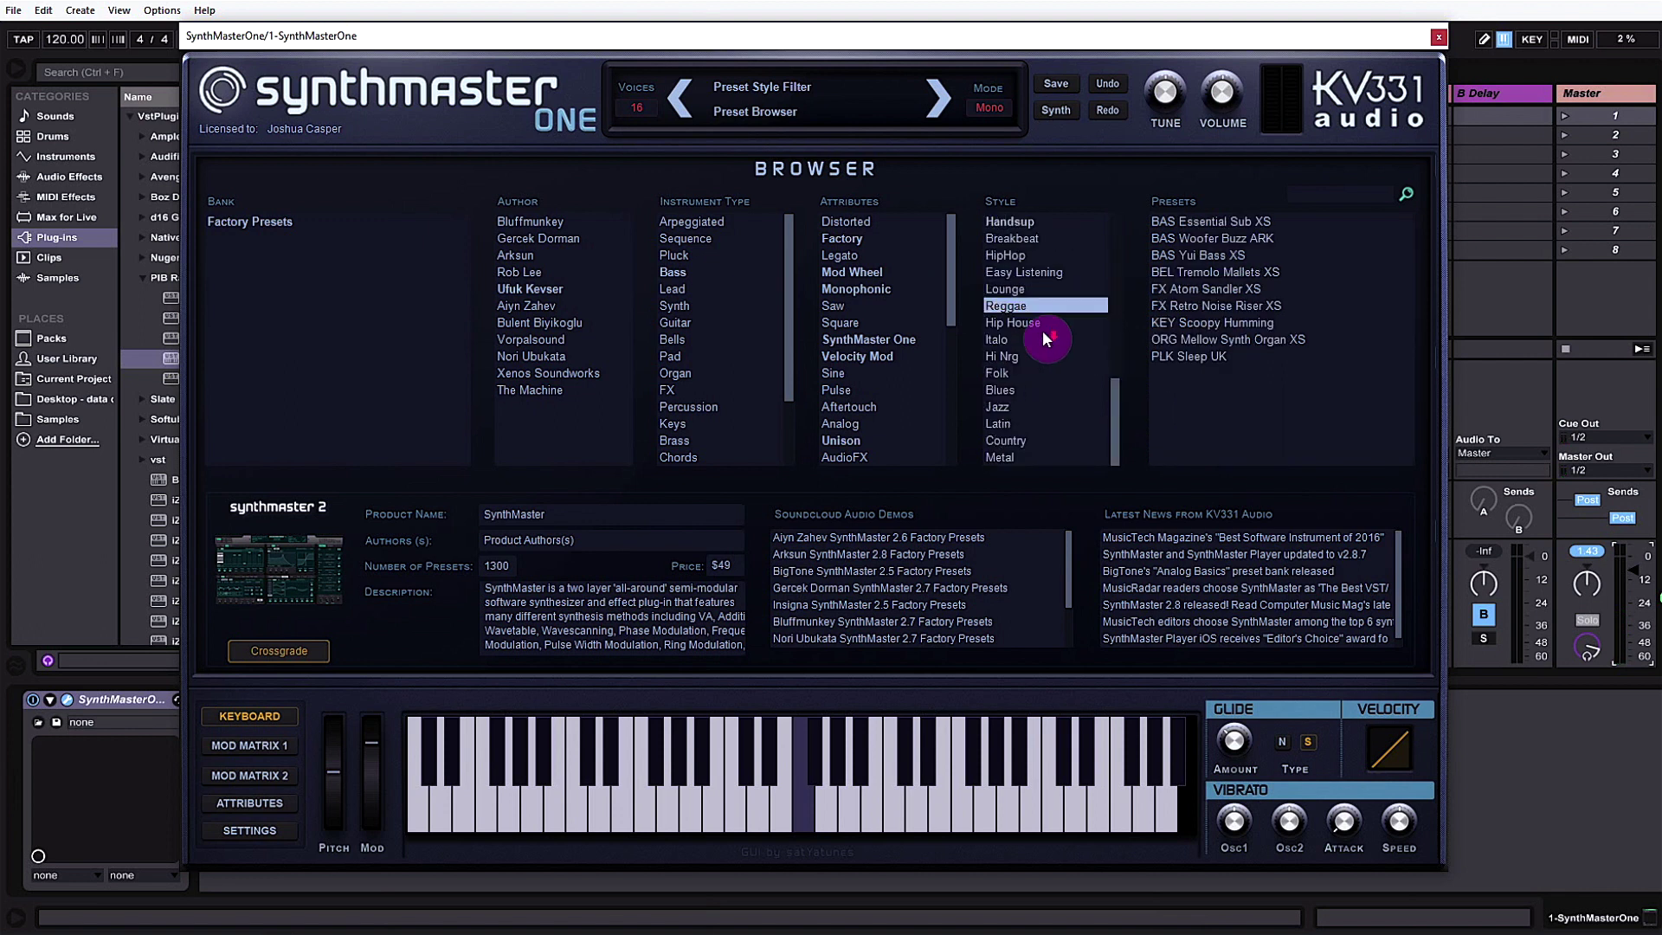
Audition BAS Essential Sub XS and BAS Woofer Buzz ARK with a few notes, lowering the computer keyboard by one octave
click(1165, 225)
key(h)
key(j)
key(g)
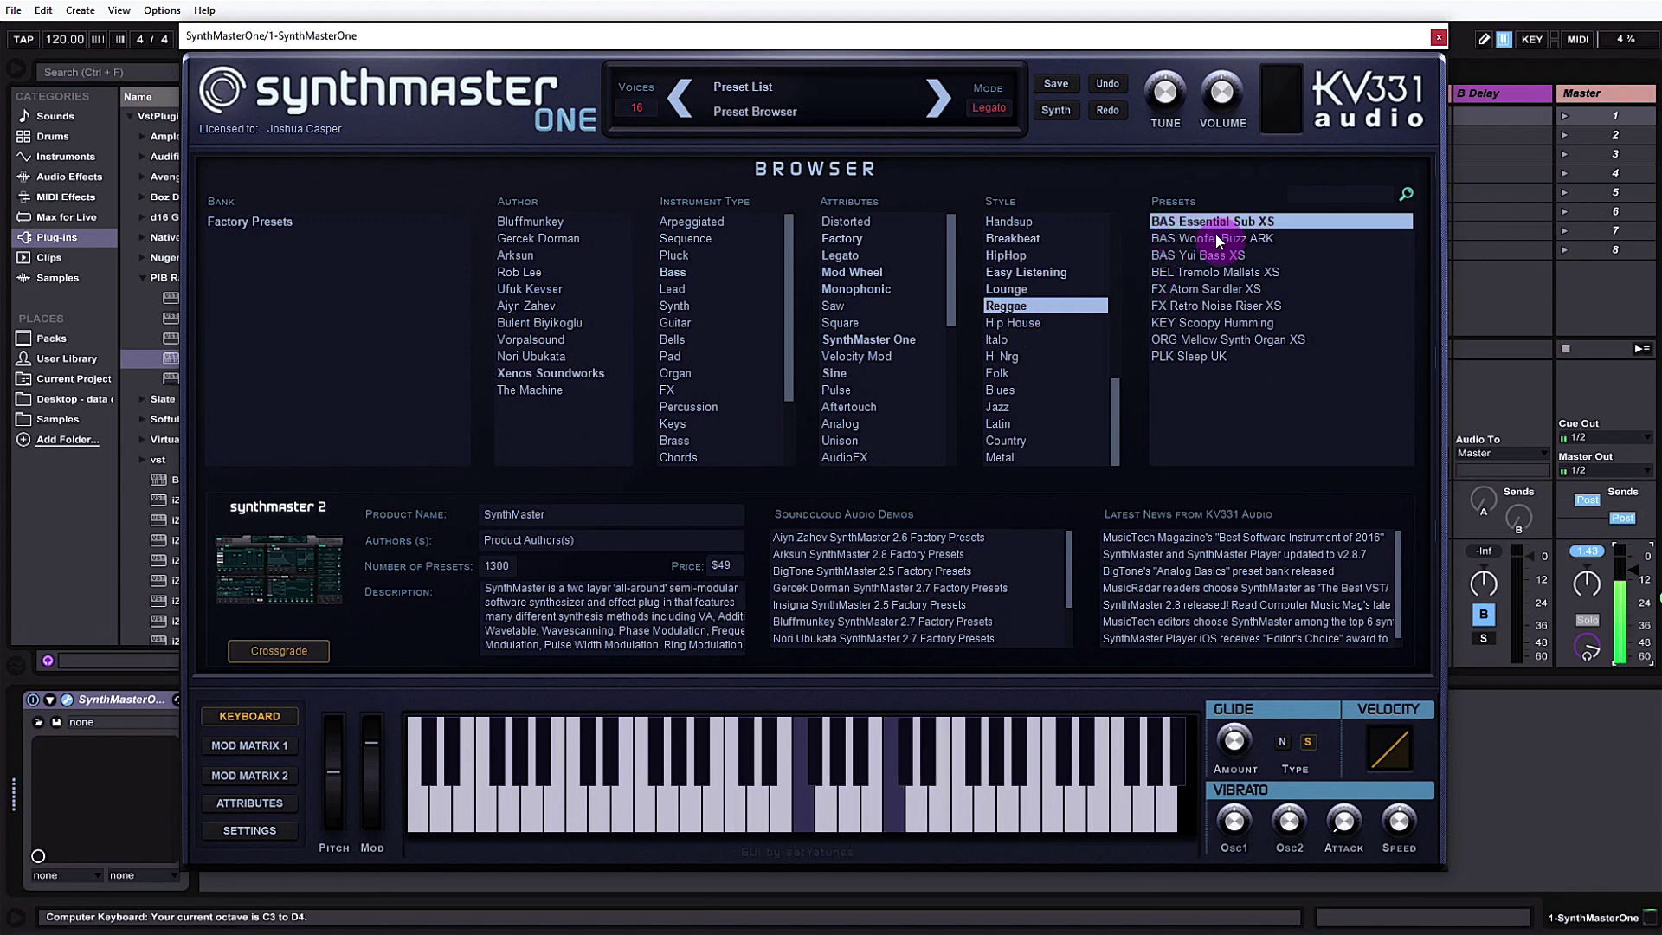
click(1221, 237)
key(h)
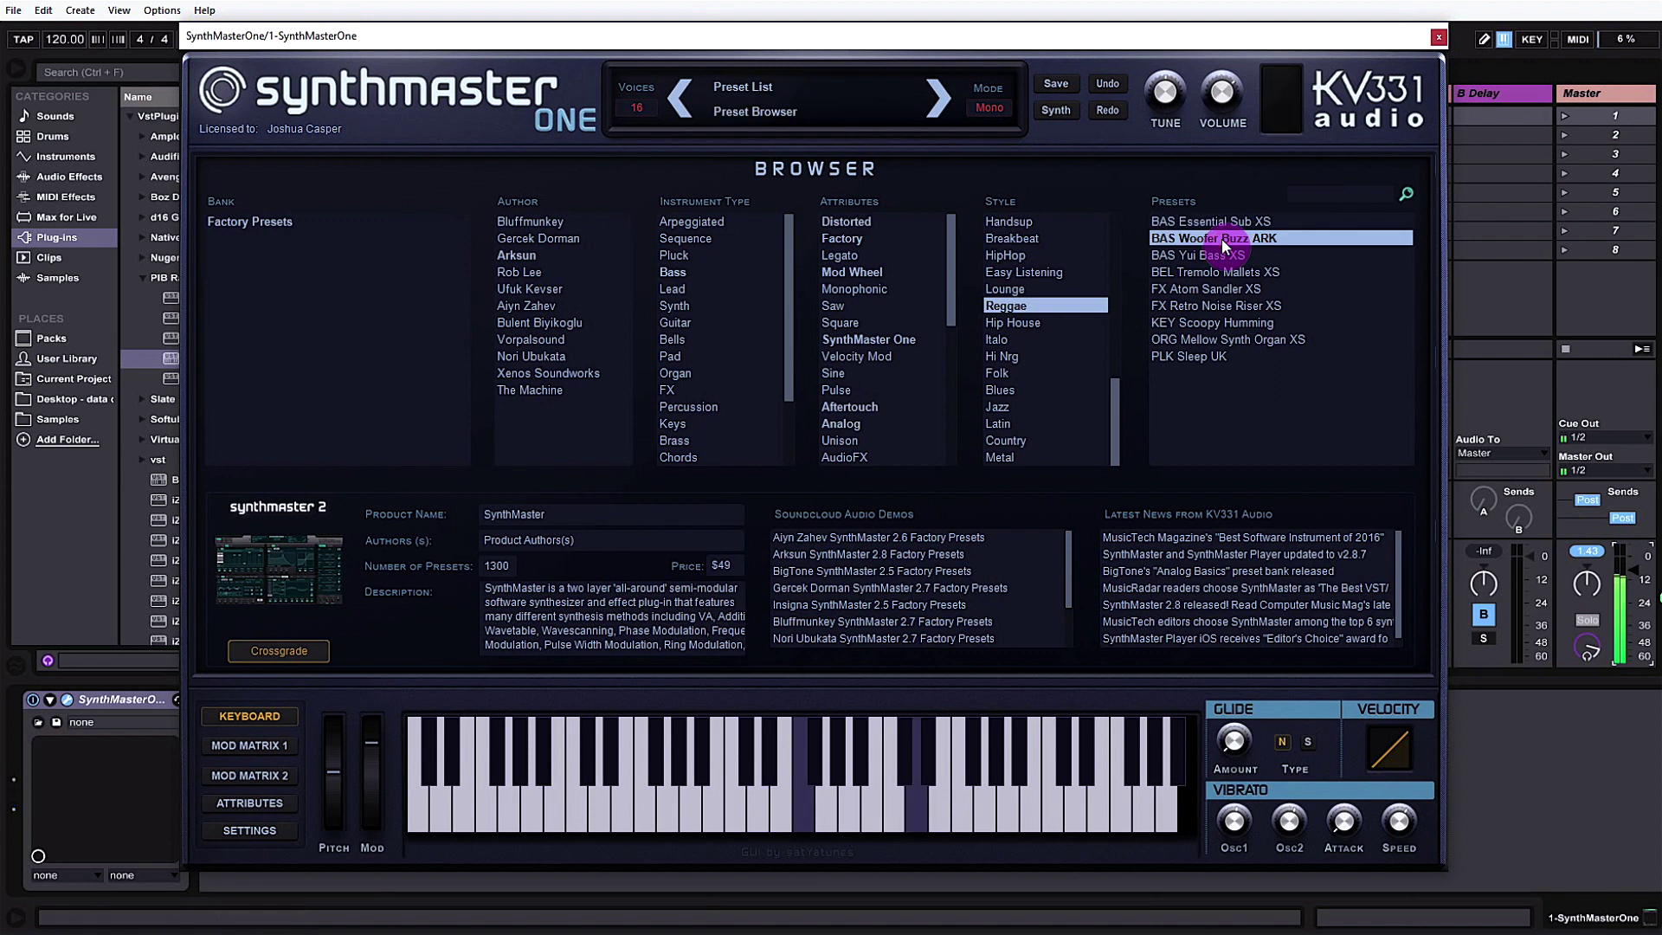
key(j)
key(z)
key(g)
key(g)
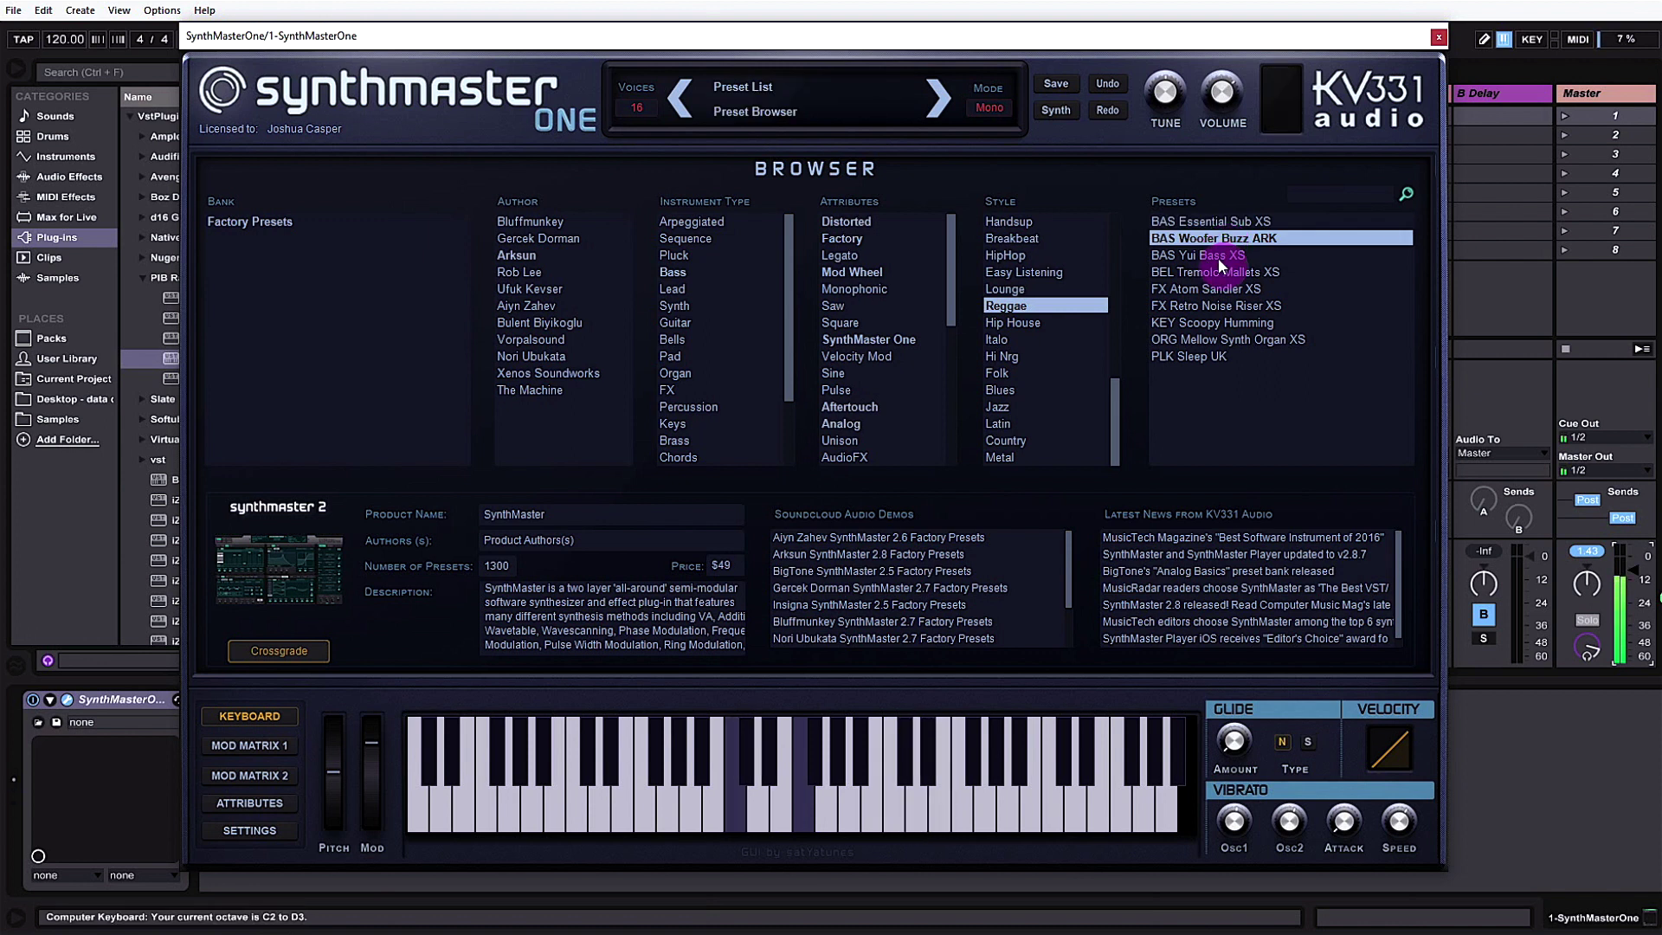
Load and play BAS Yui Bass XS, FX Atom Sandler XS and FX Retro Noise Riser XS
click(1218, 258)
key(d)
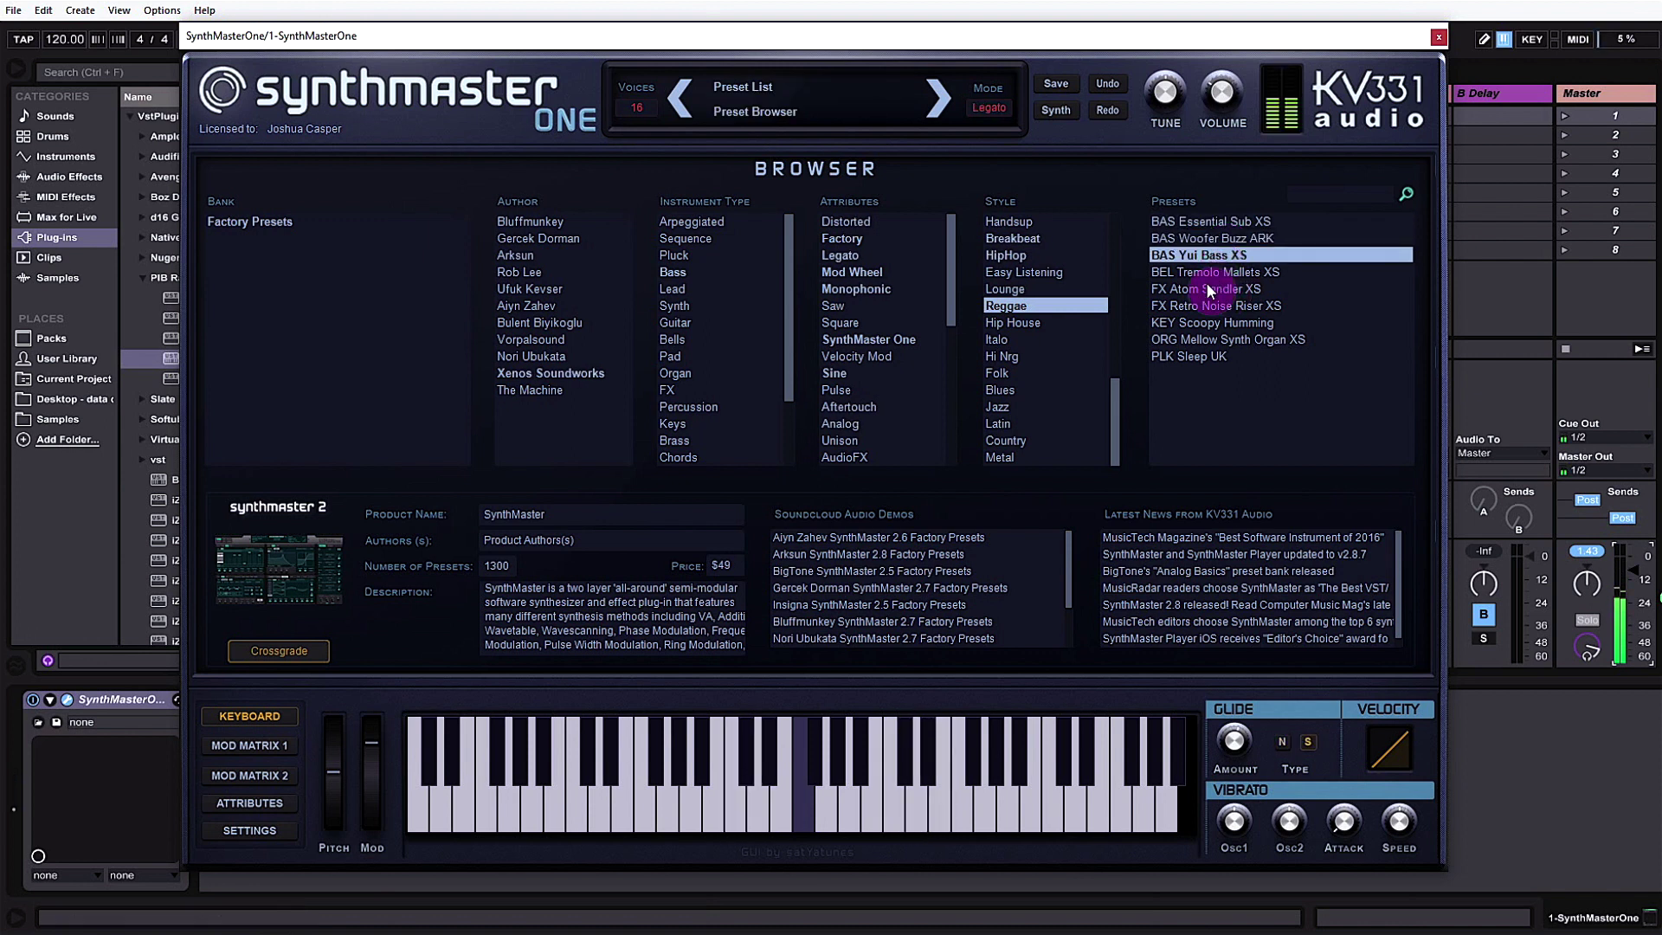
click(1206, 287)
key(s)
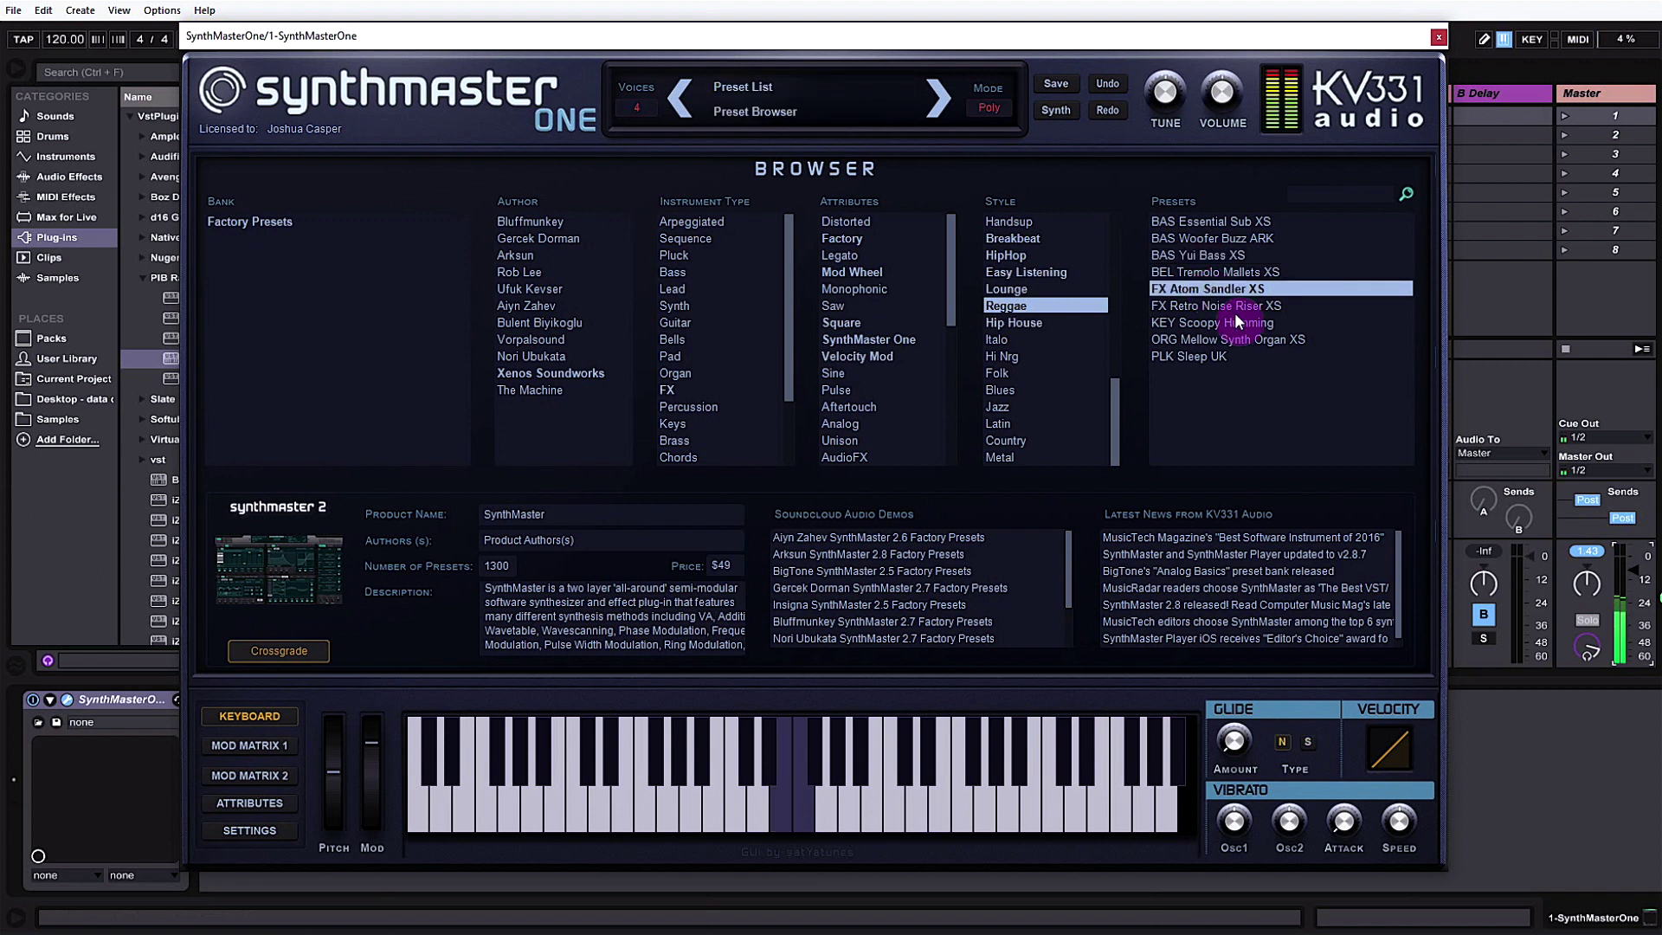
click(1234, 308)
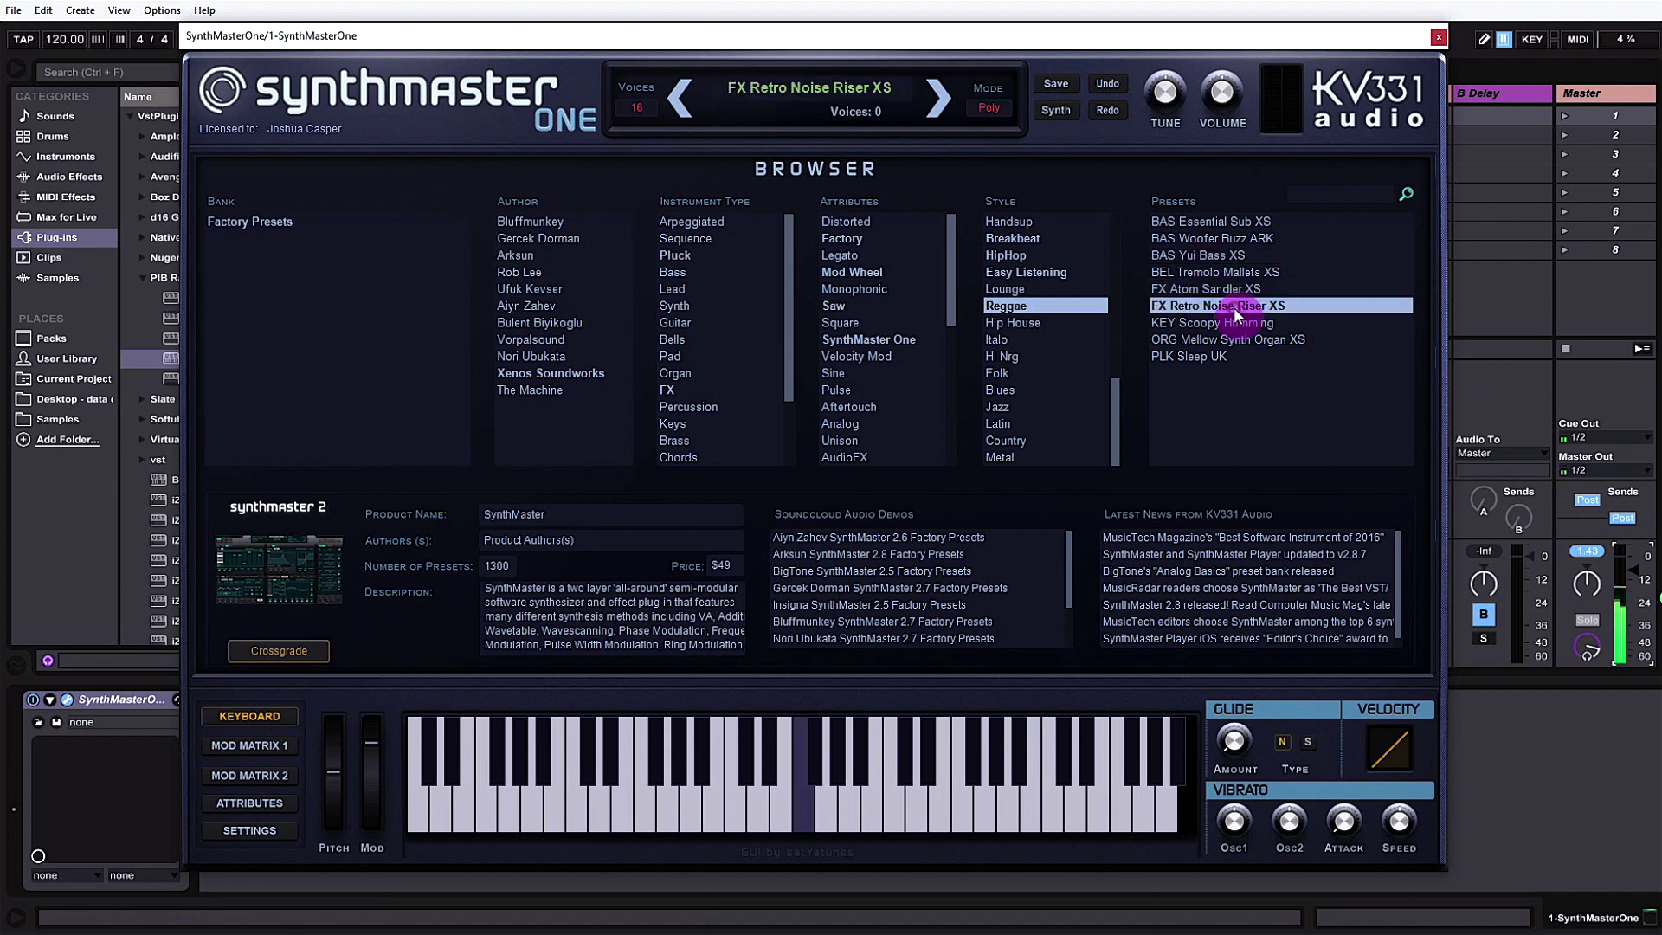
key(s)
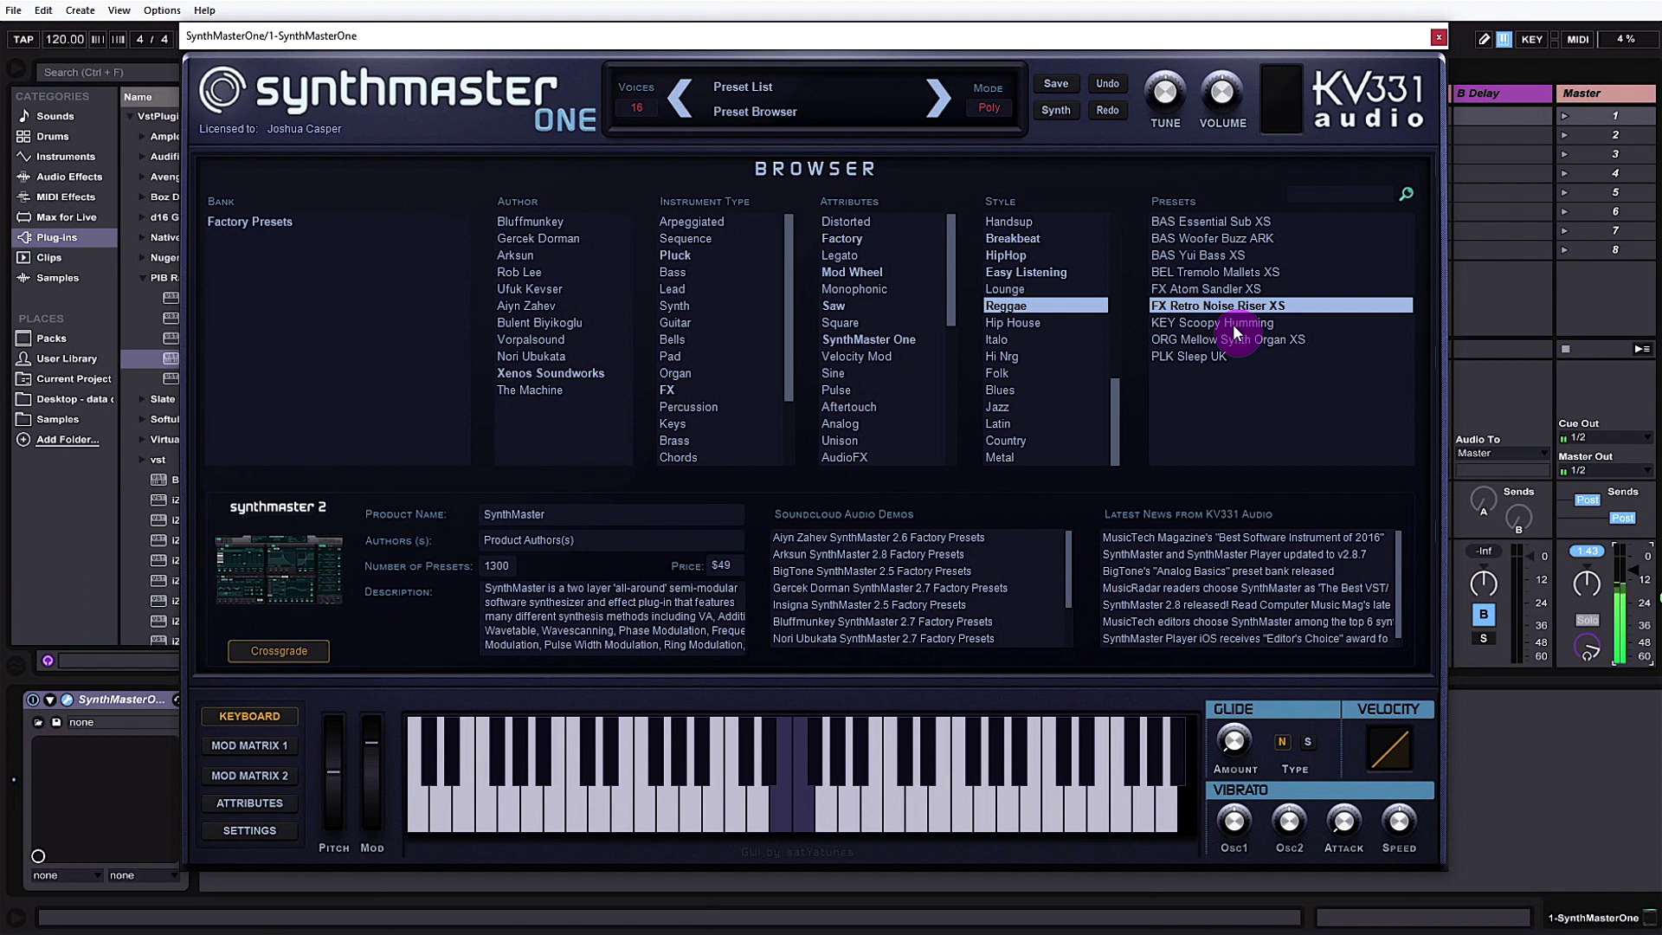
Audition KEY Scoopy Humming and ORG Mellow Synth Organ XS, and load the PLK Sleep UK preset
click(1233, 324)
key(s)
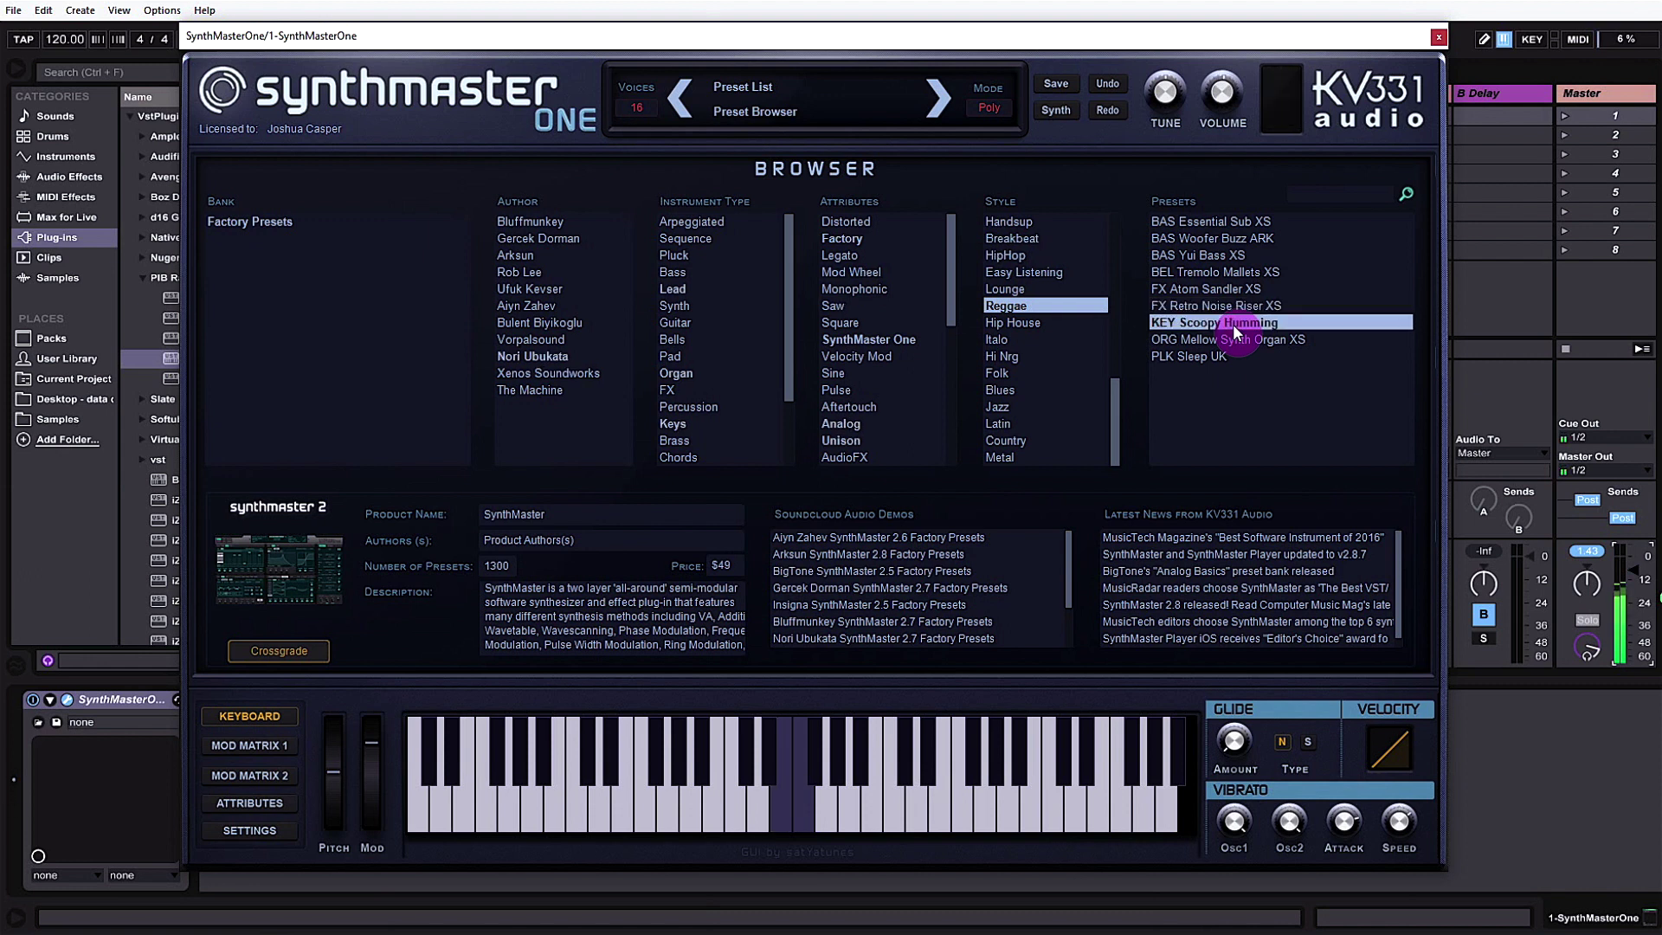
key(g)
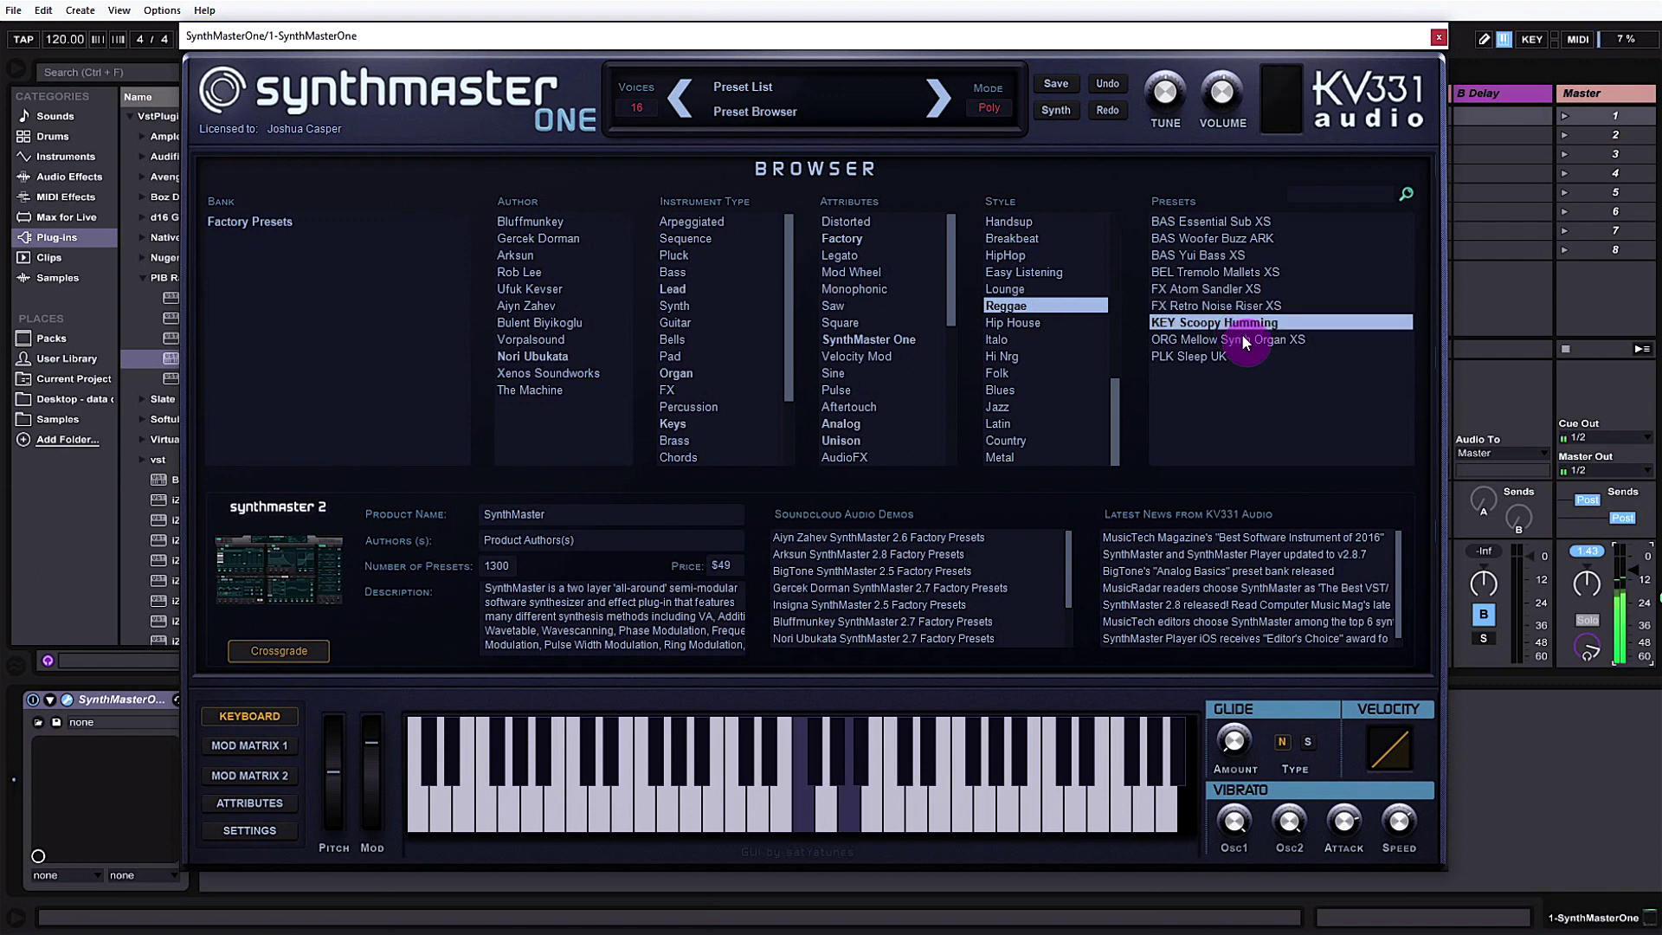
key(a)
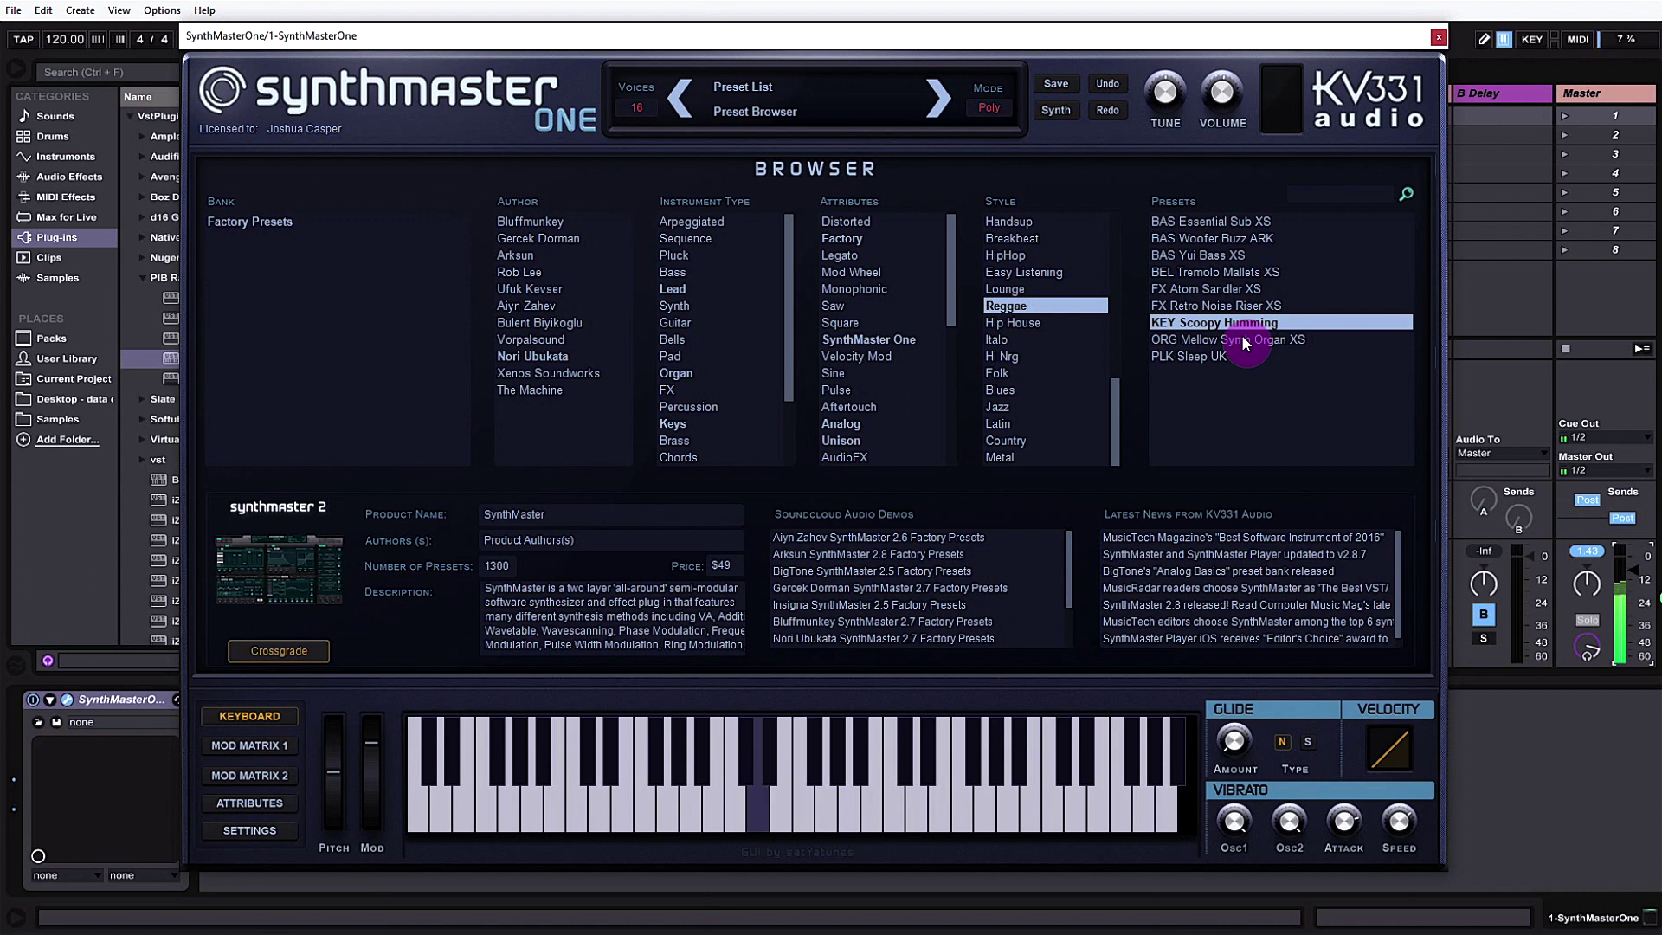
click(1203, 324)
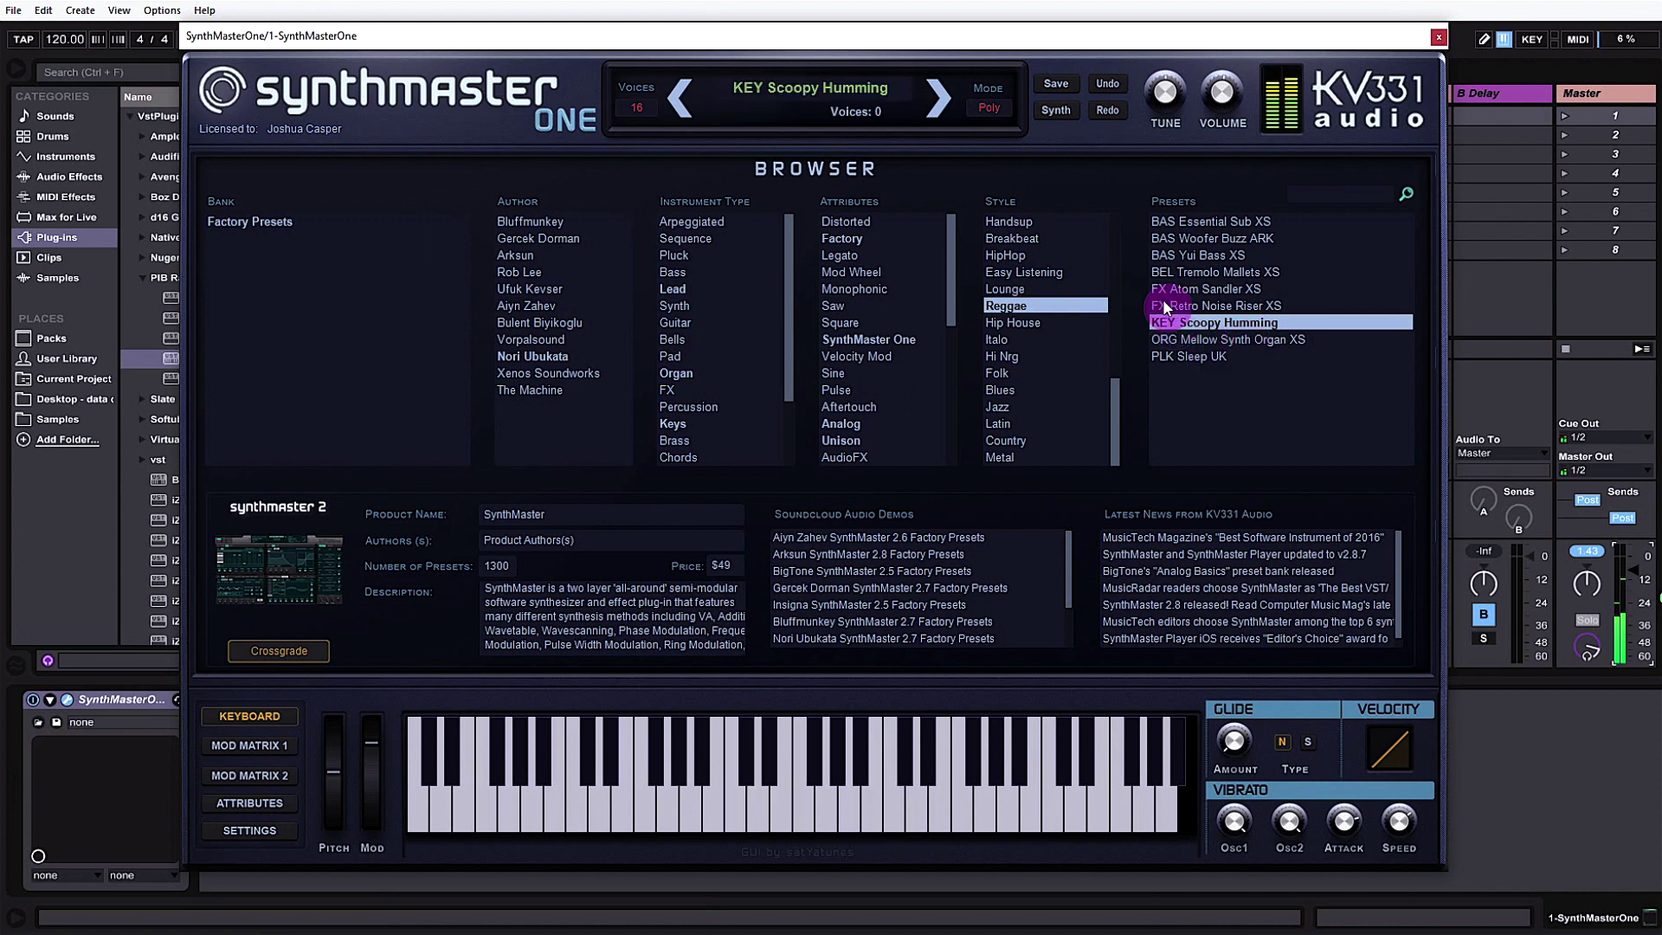
click(1193, 341)
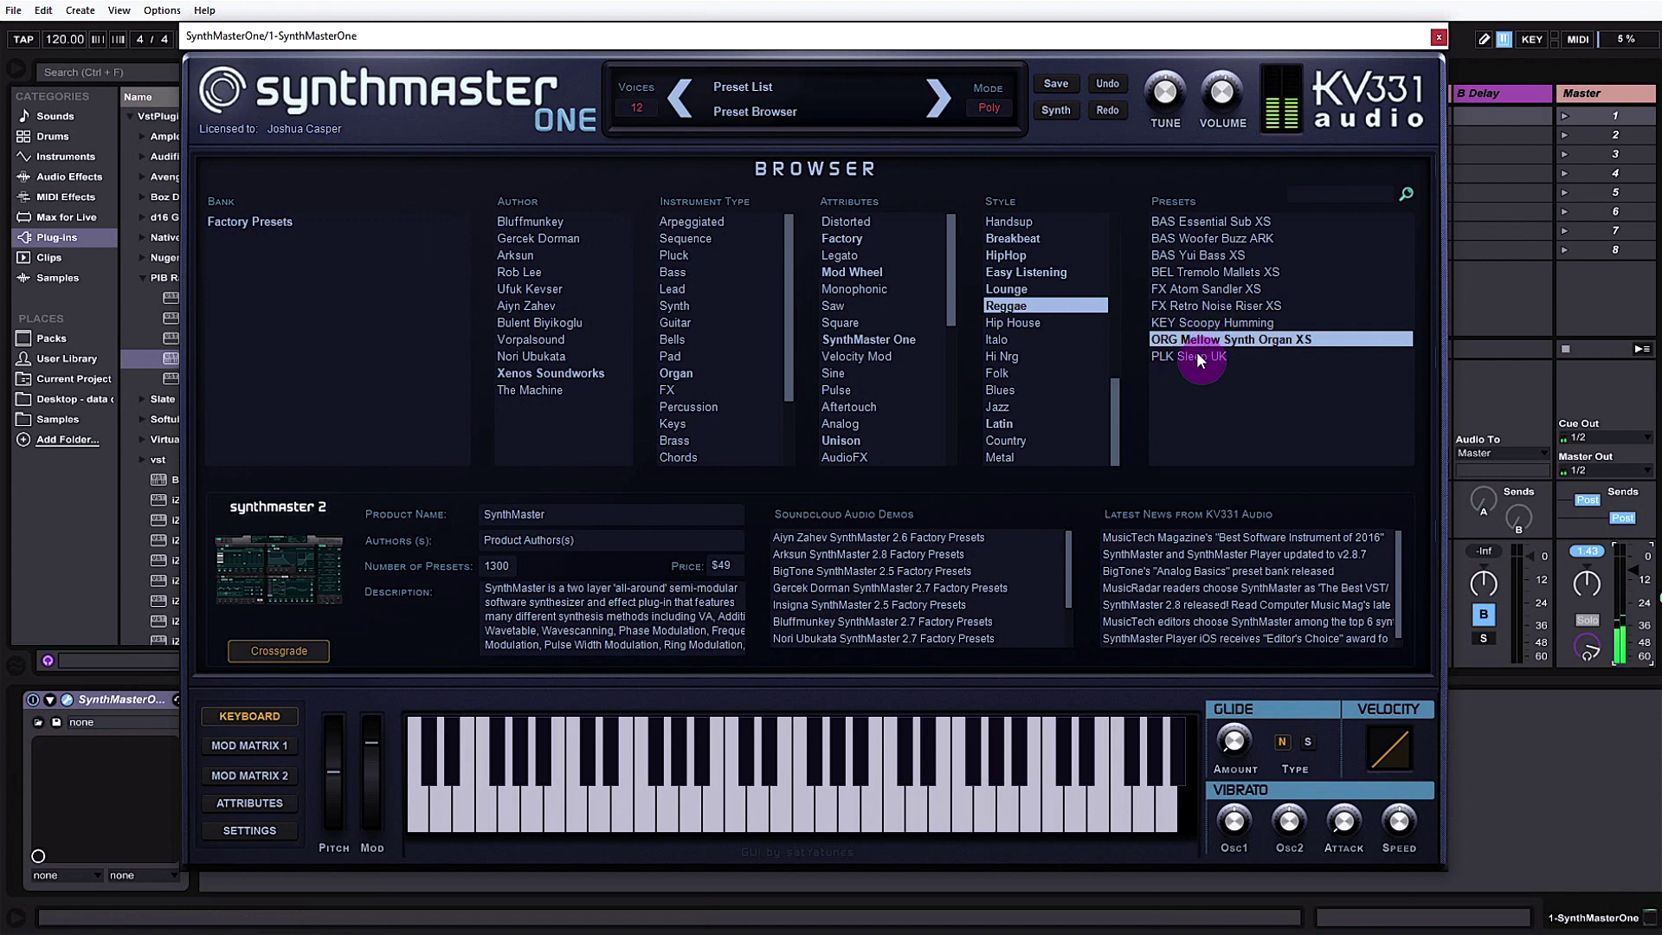
click(1195, 354)
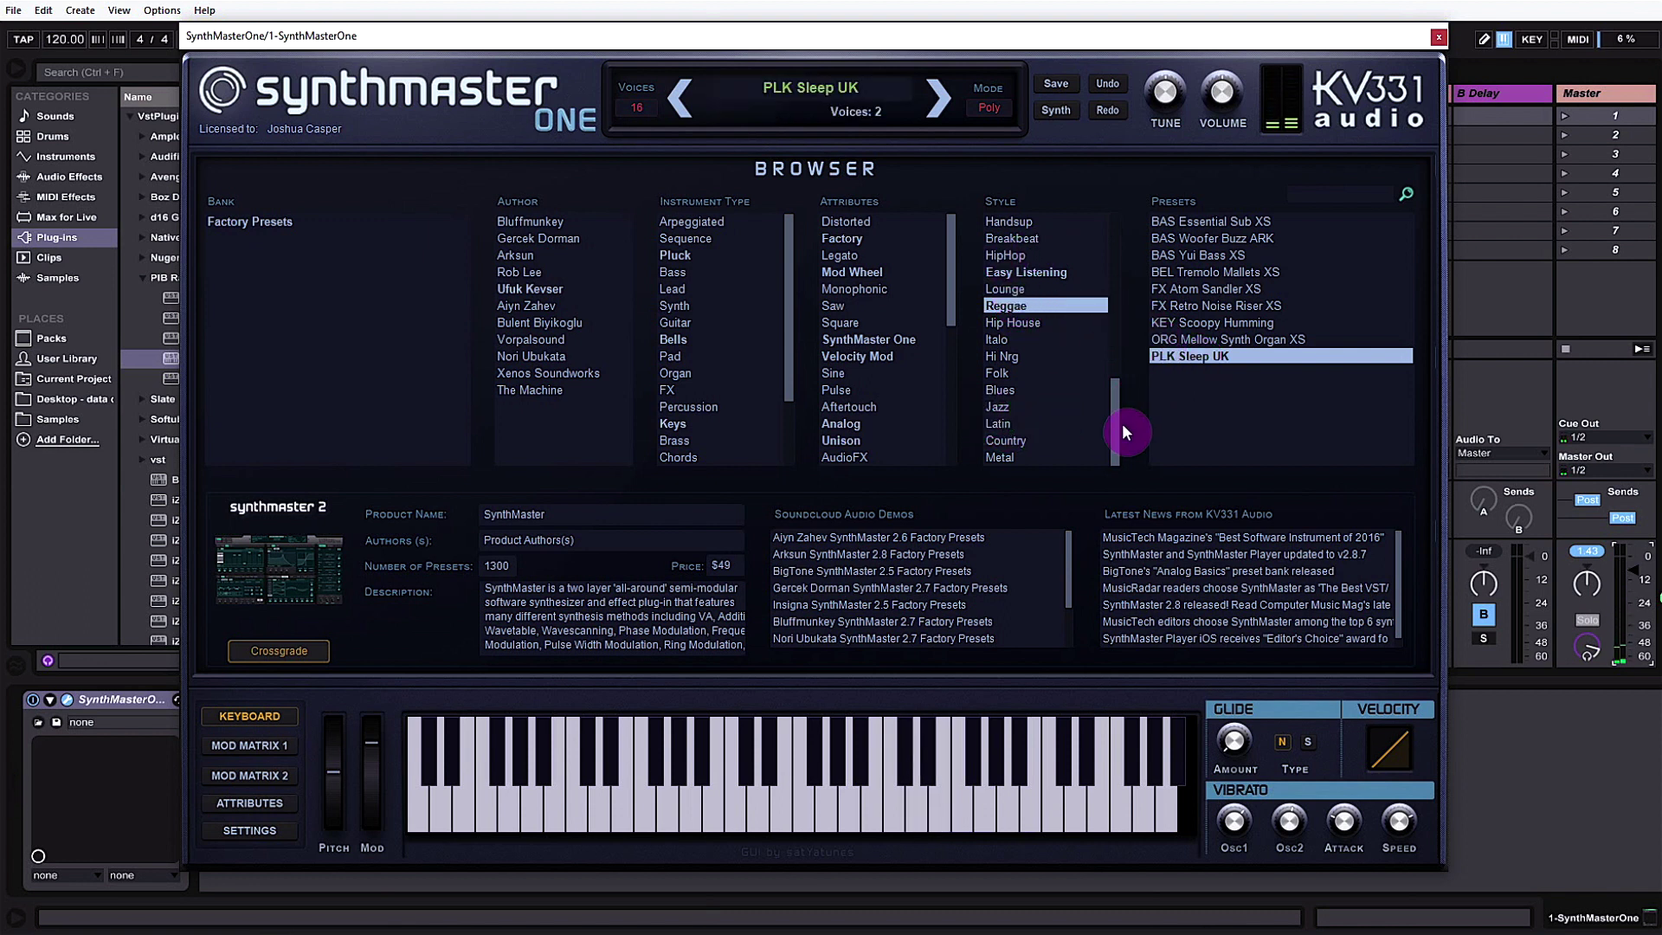
Return from the preset browser to the synth controls and display the first modulation matrix
click(1055, 111)
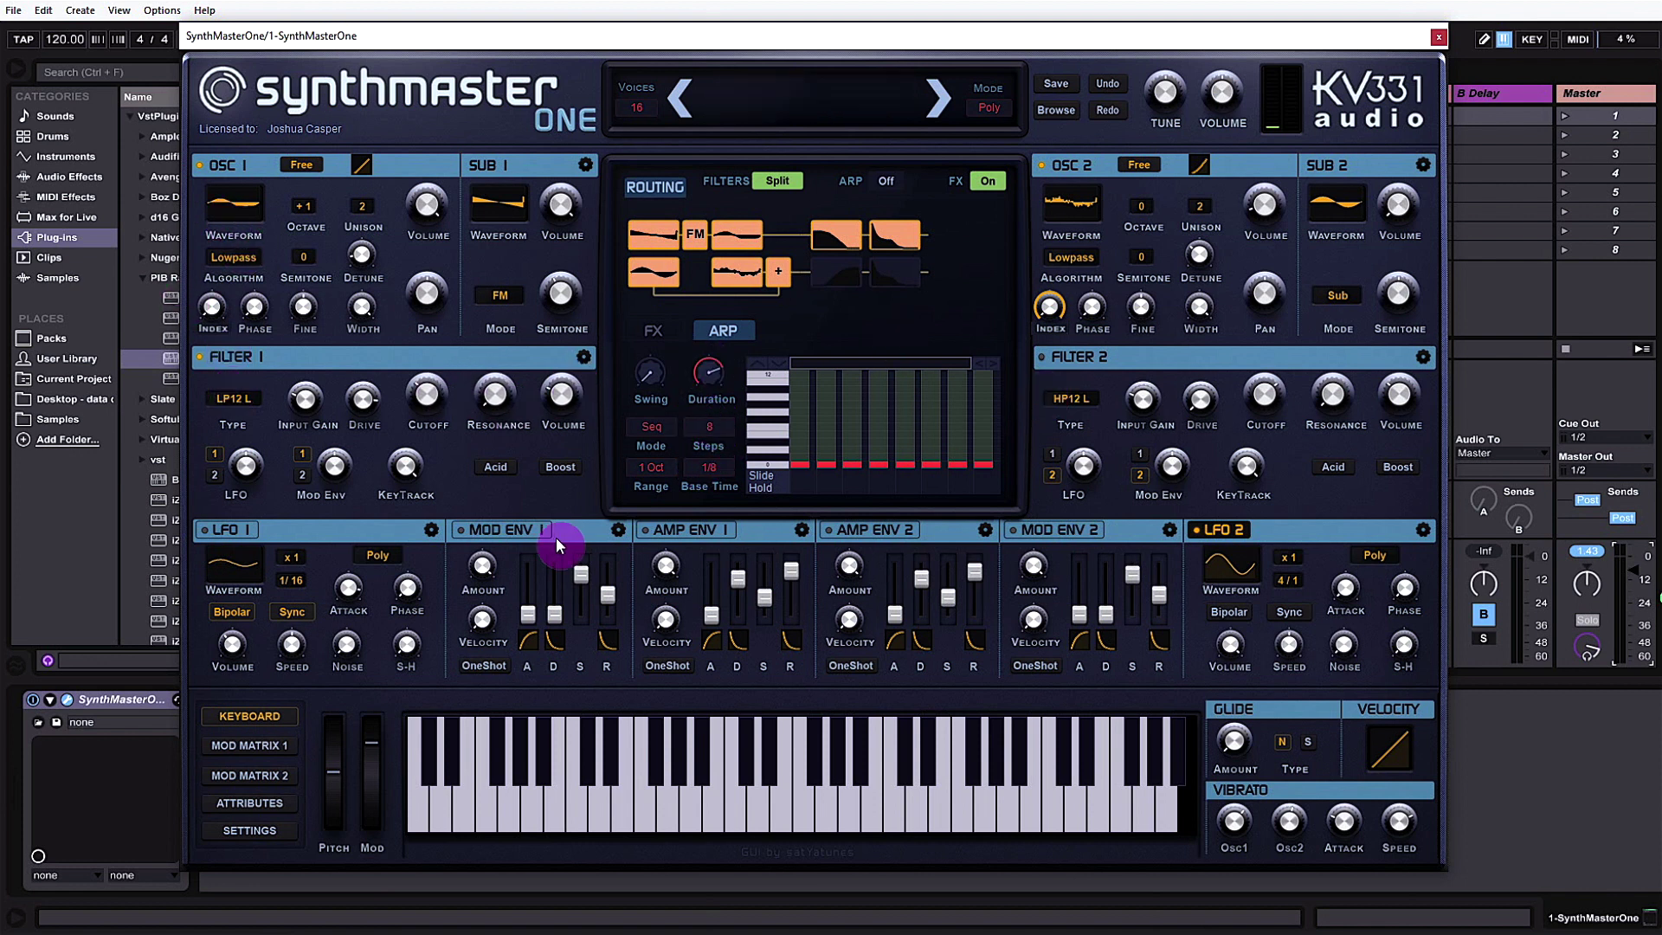
click(258, 746)
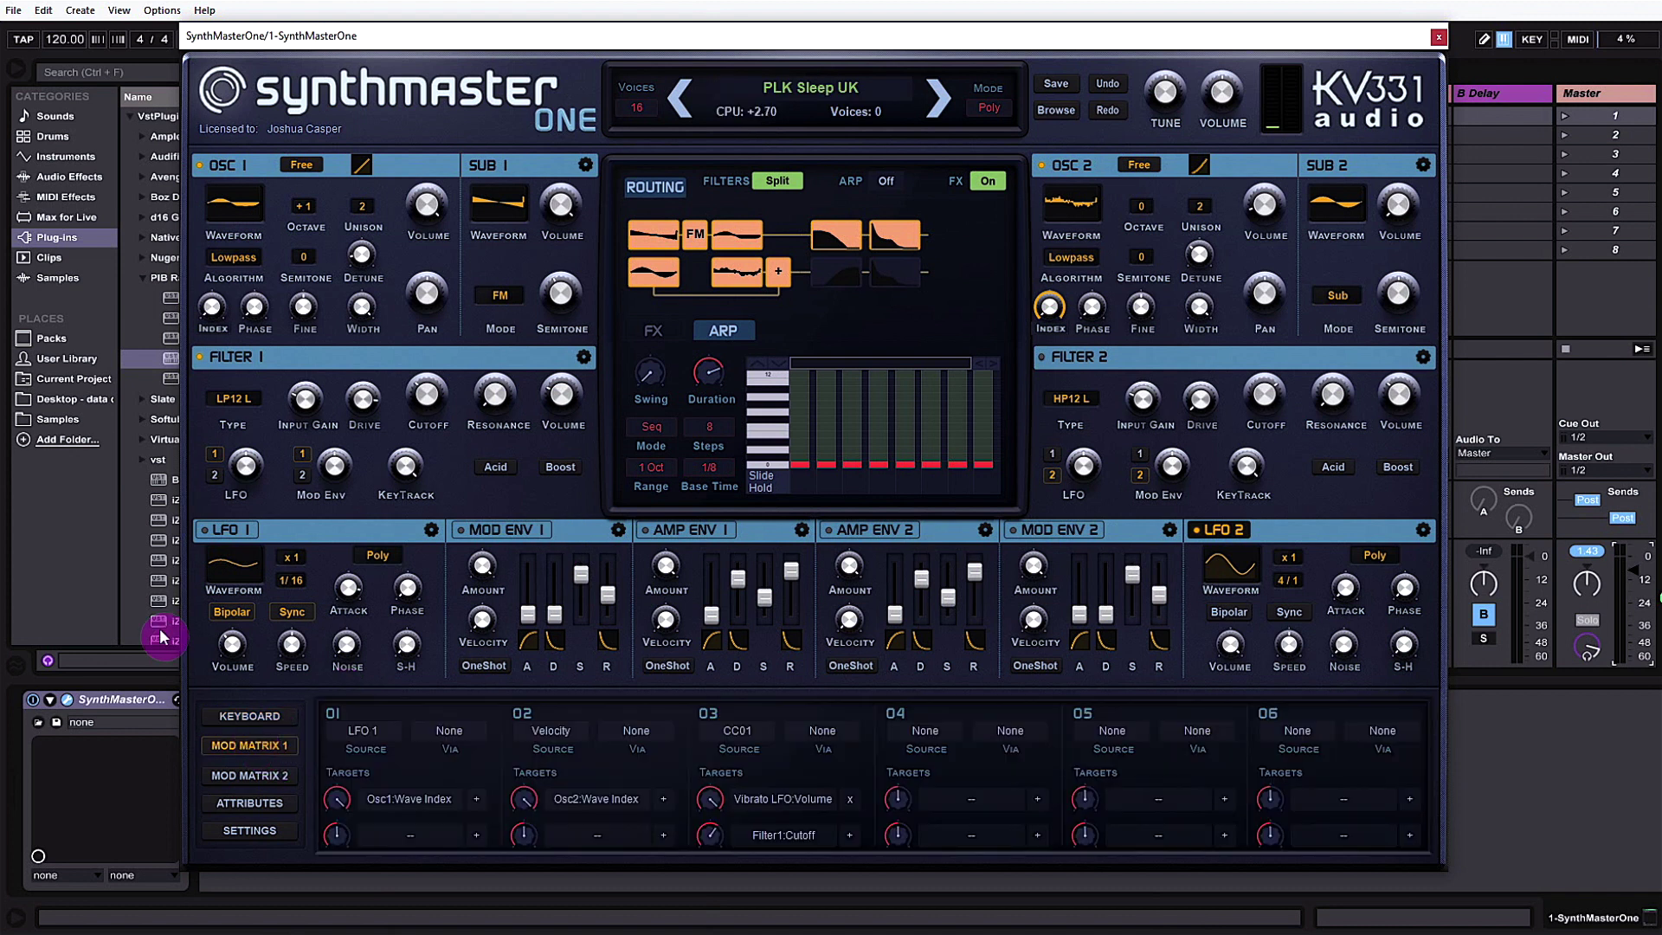